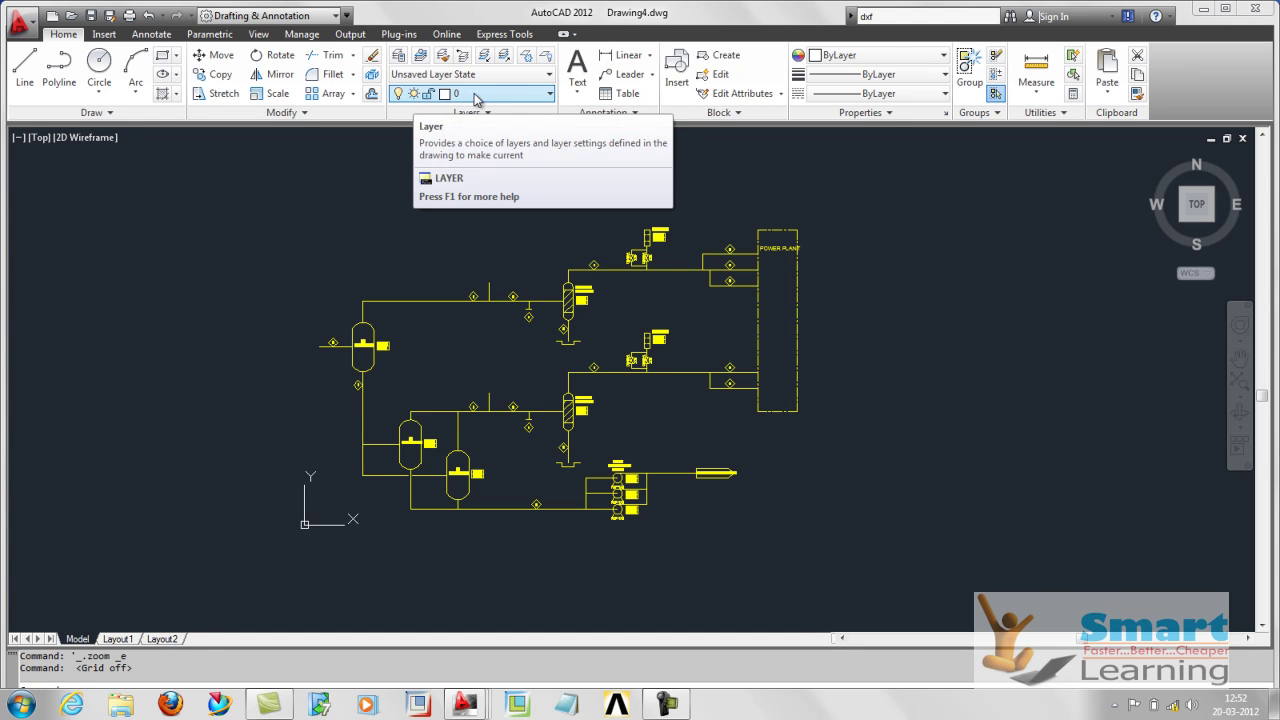
left_click(548, 94)
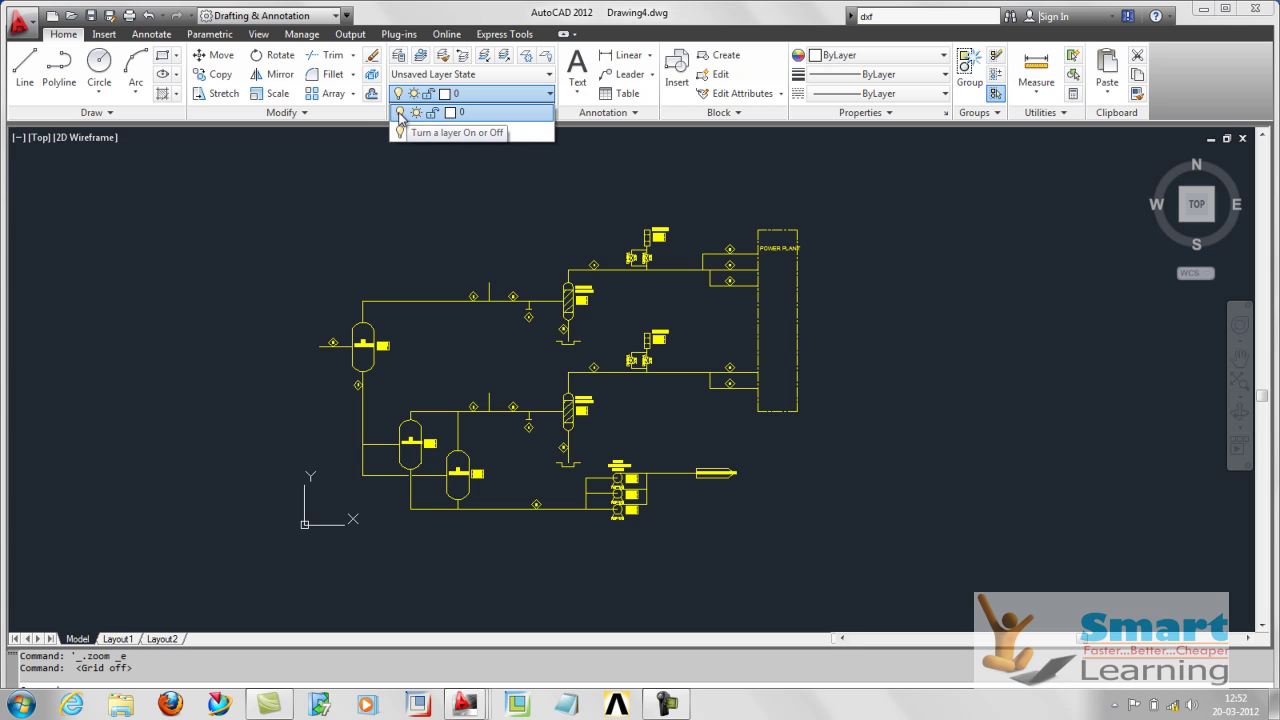
left_click(400, 118)
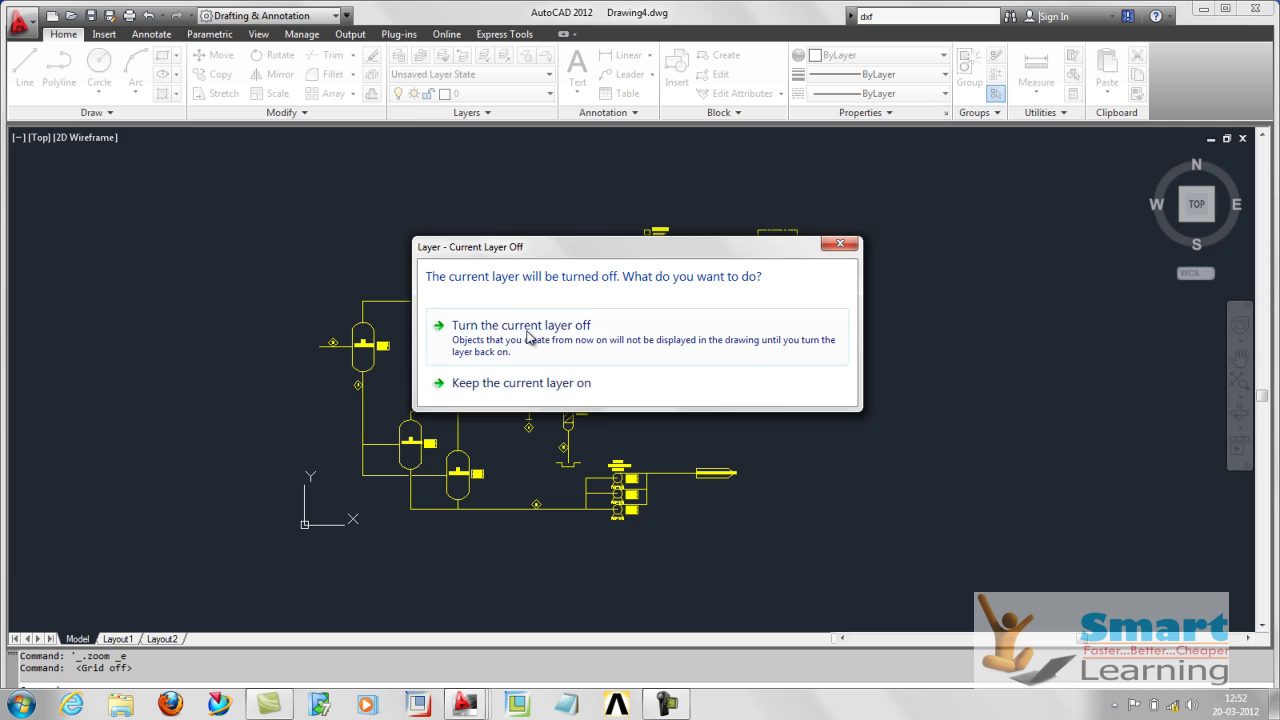
left_click(527, 337)
left_click(404, 93)
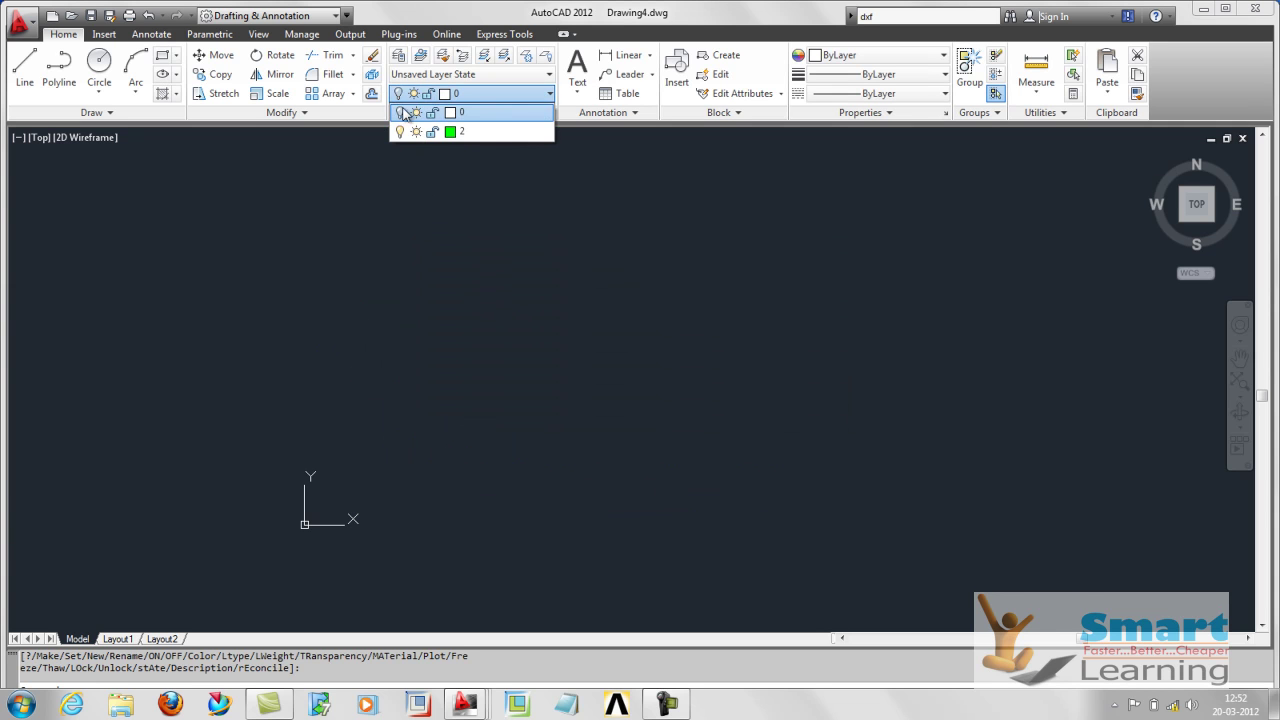
left_click(401, 112)
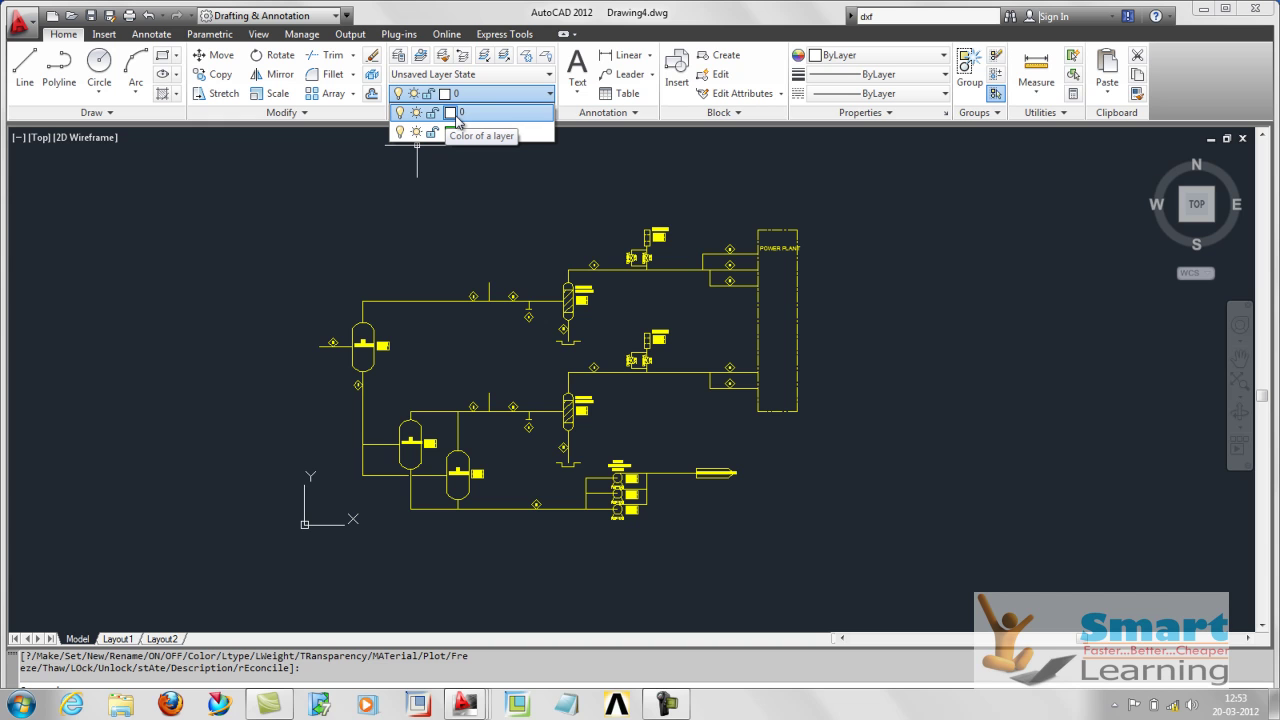
Close the layer list and zoom in to read the P&ID equipment labels.
left_click(432, 194)
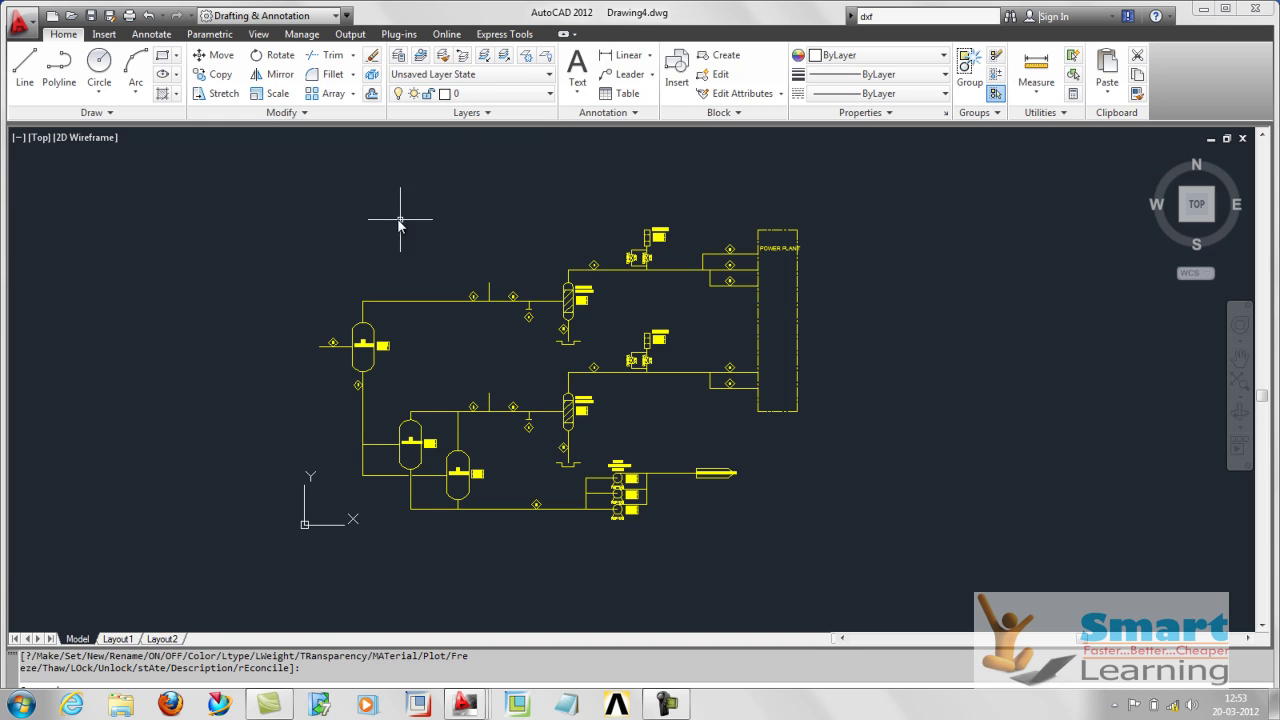
left_click(341, 218)
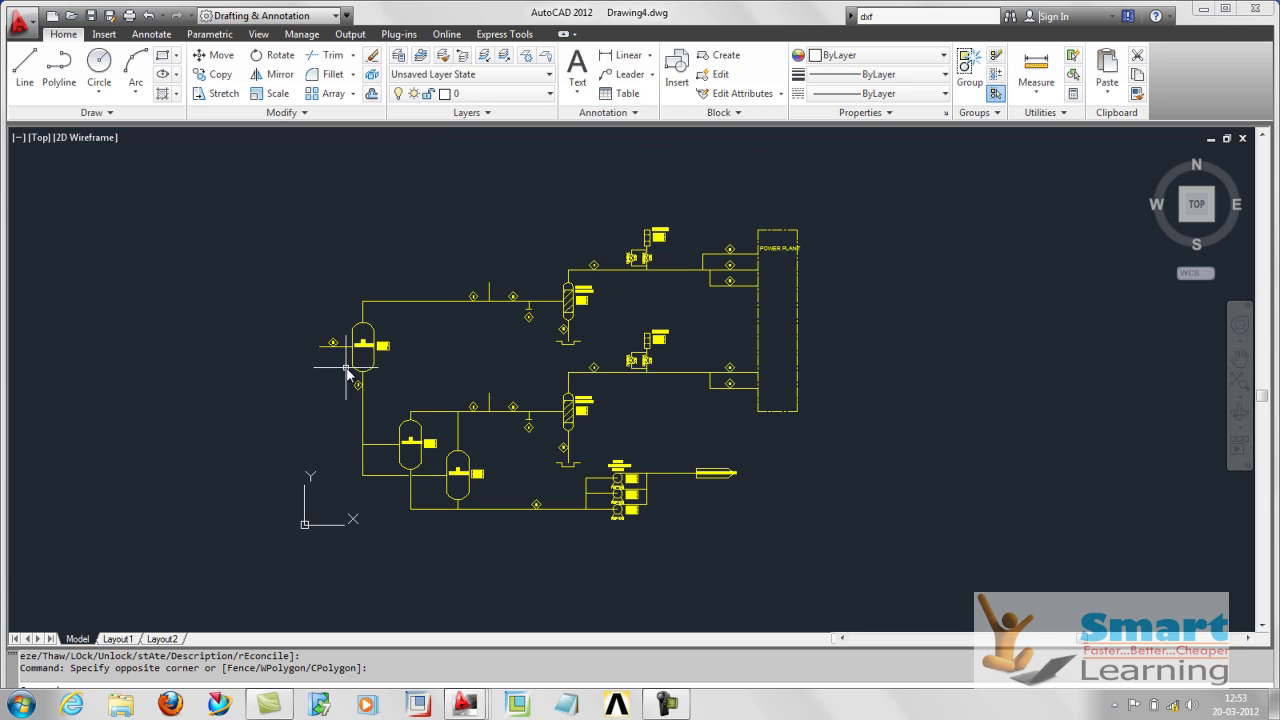
scroll(347, 370, "up", 2)
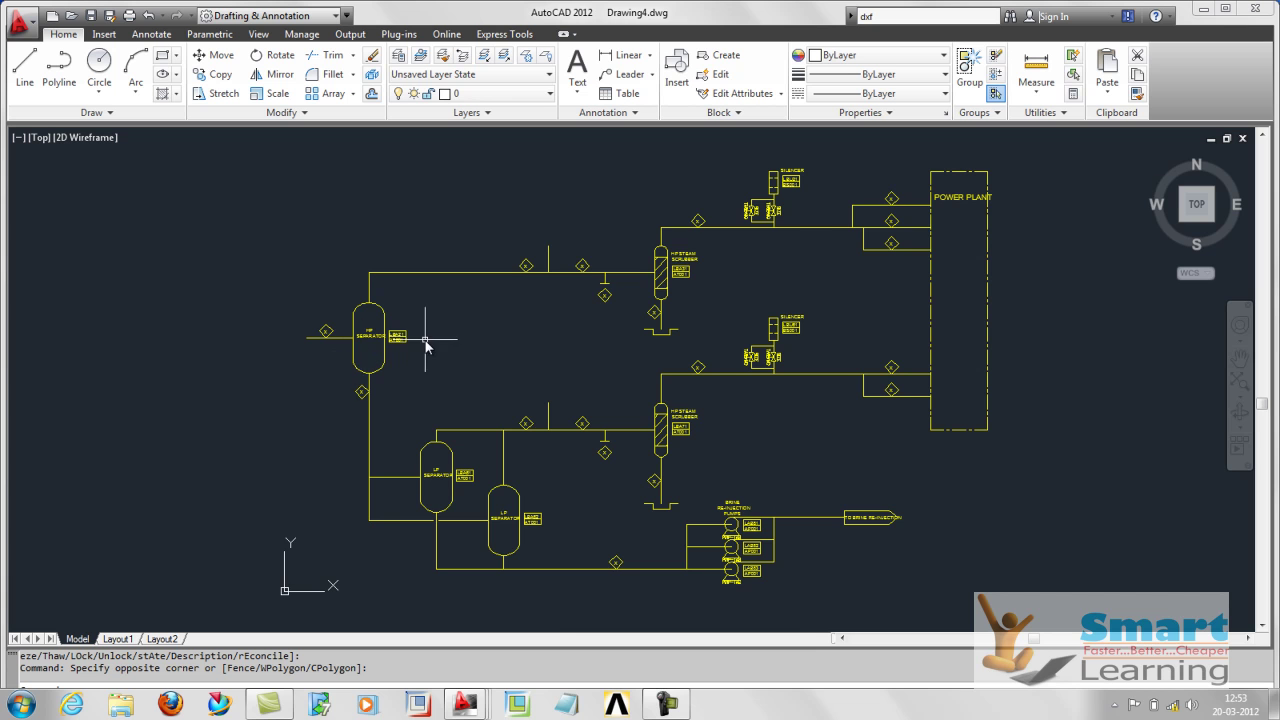
scroll(421, 340, "up", 1)
scroll(421, 340, "down", 2)
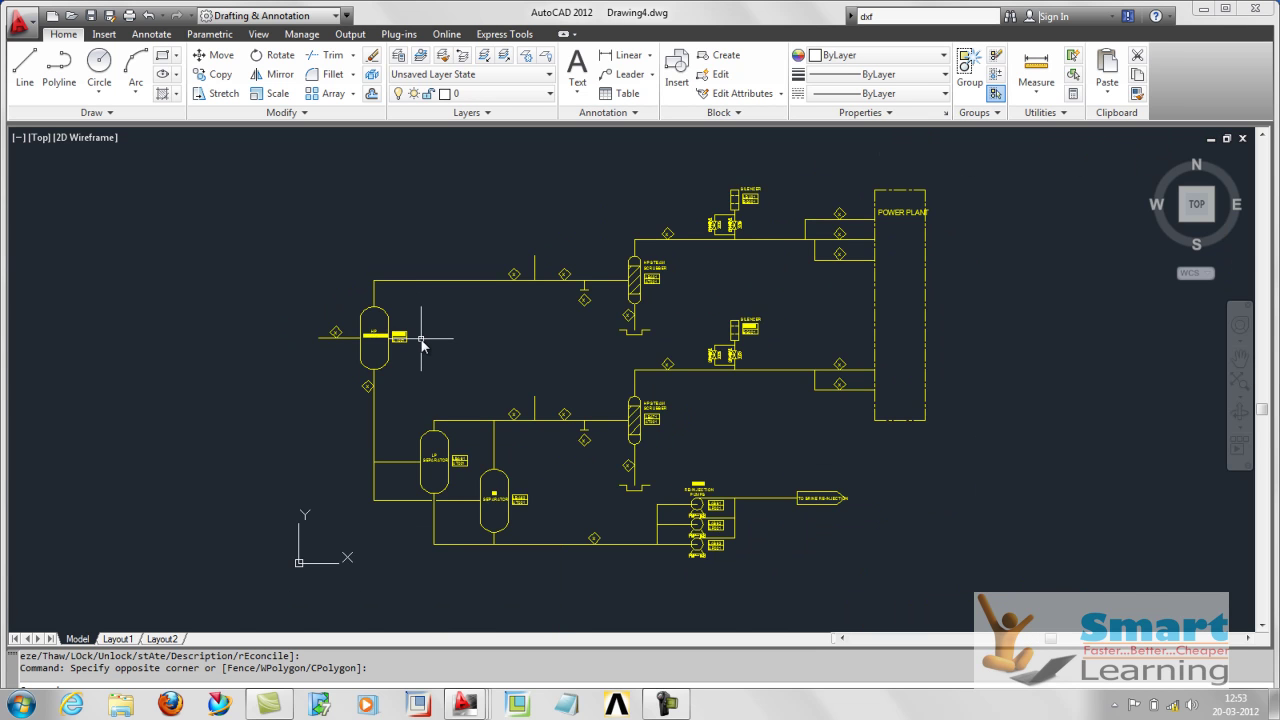
scroll(581, 283, "up", 2)
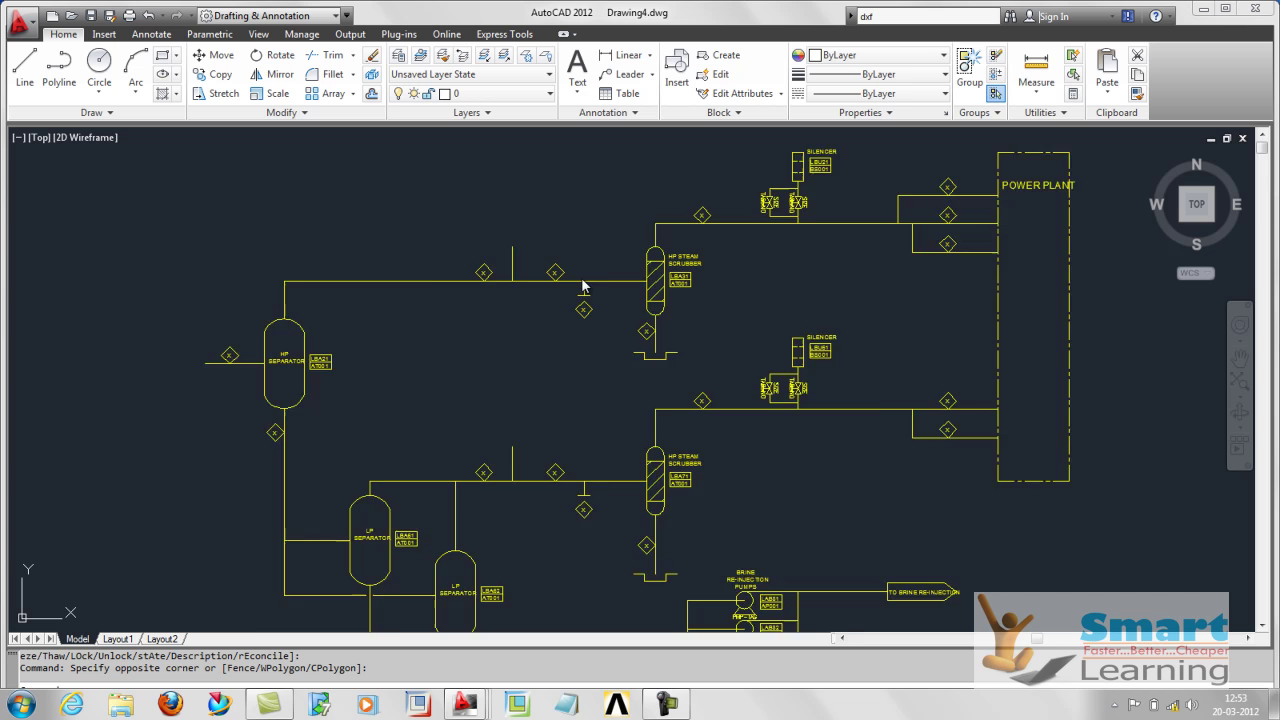
scroll(583, 281, "up", 1)
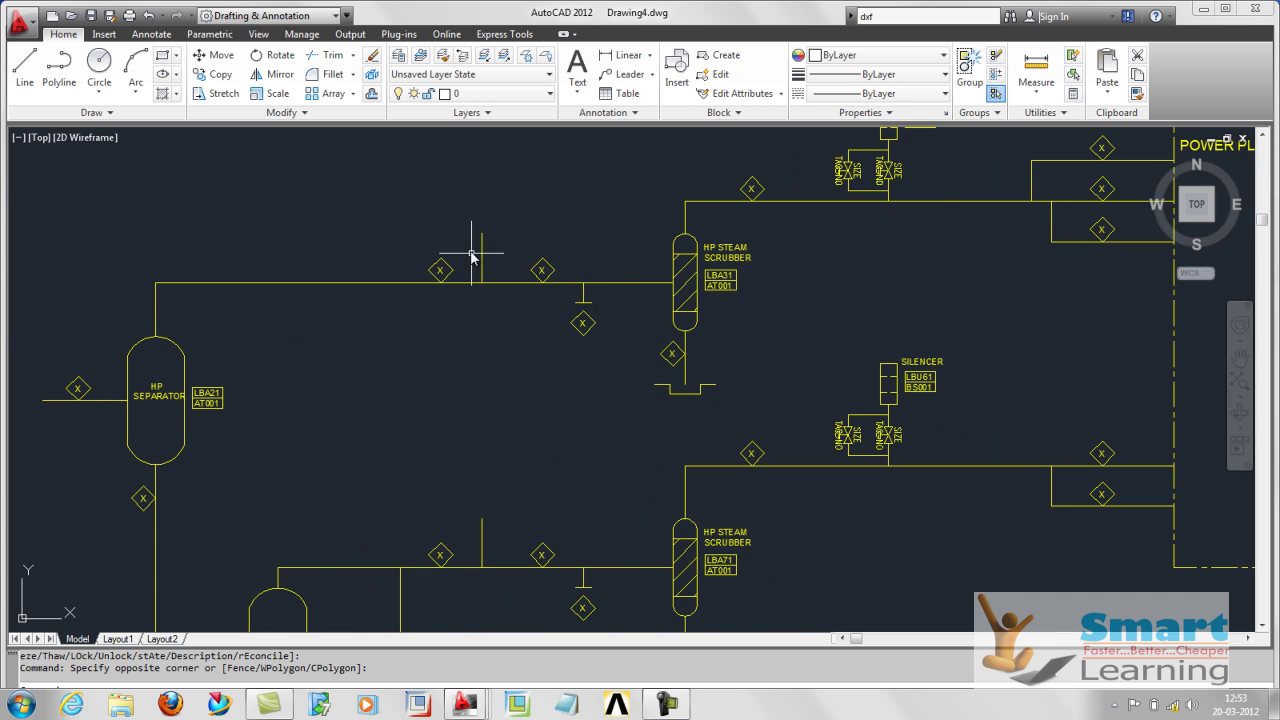
Zoom back out and fit the whole plant drawing with Zoom Extents.
scroll(523, 290, "down", 2)
scroll(738, 249, "up", 3)
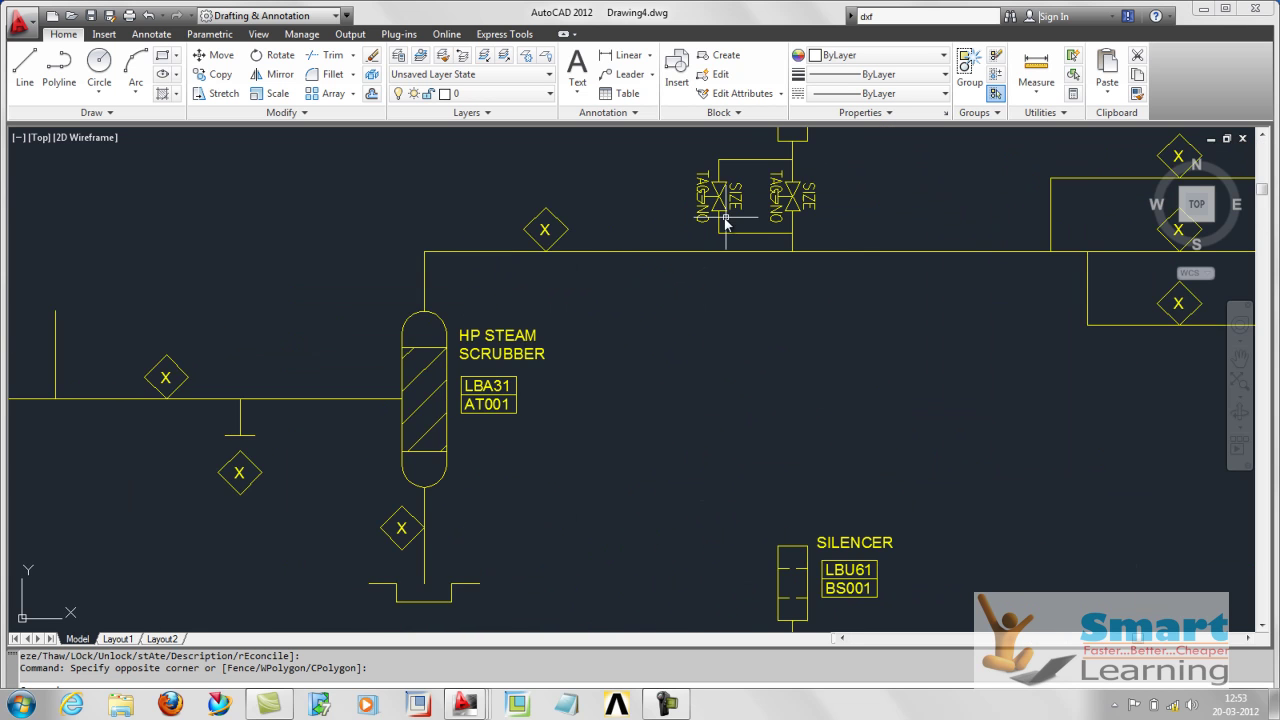
scroll(691, 240, "down", 1)
scroll(666, 257, "down", 1)
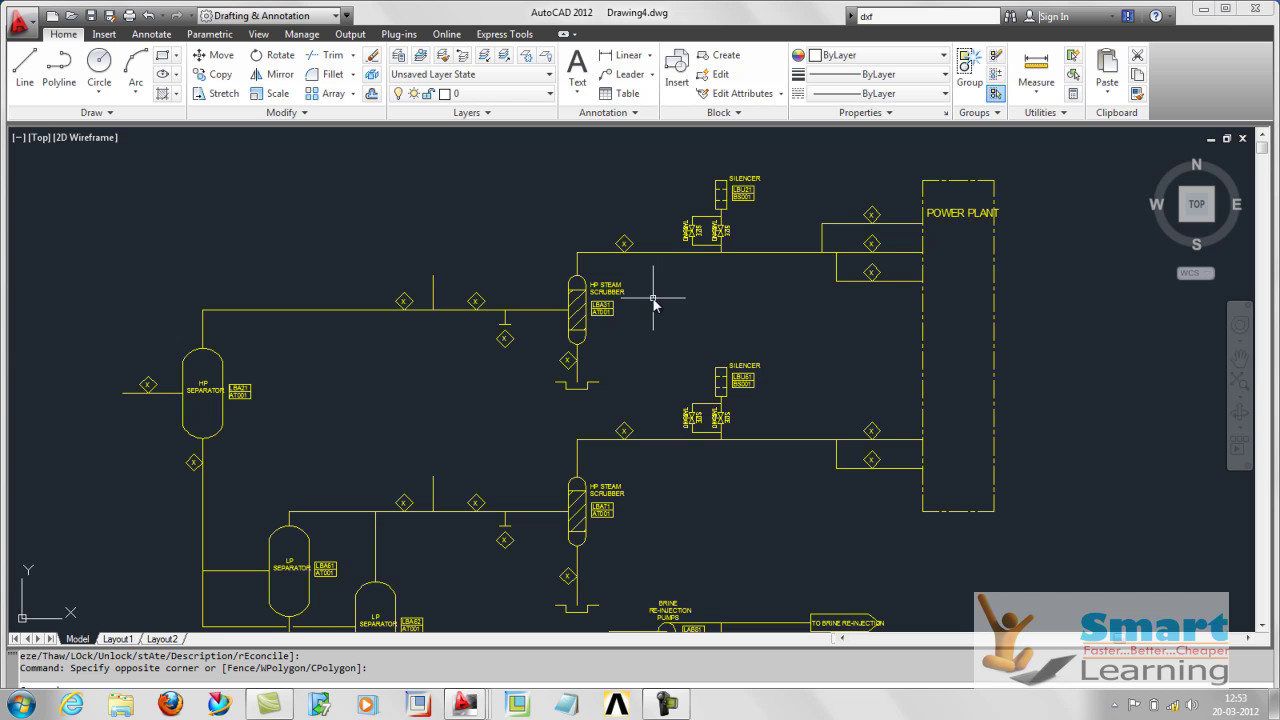
middle_click_drag(623, 318, 653, 299)
middle_click(653, 299)
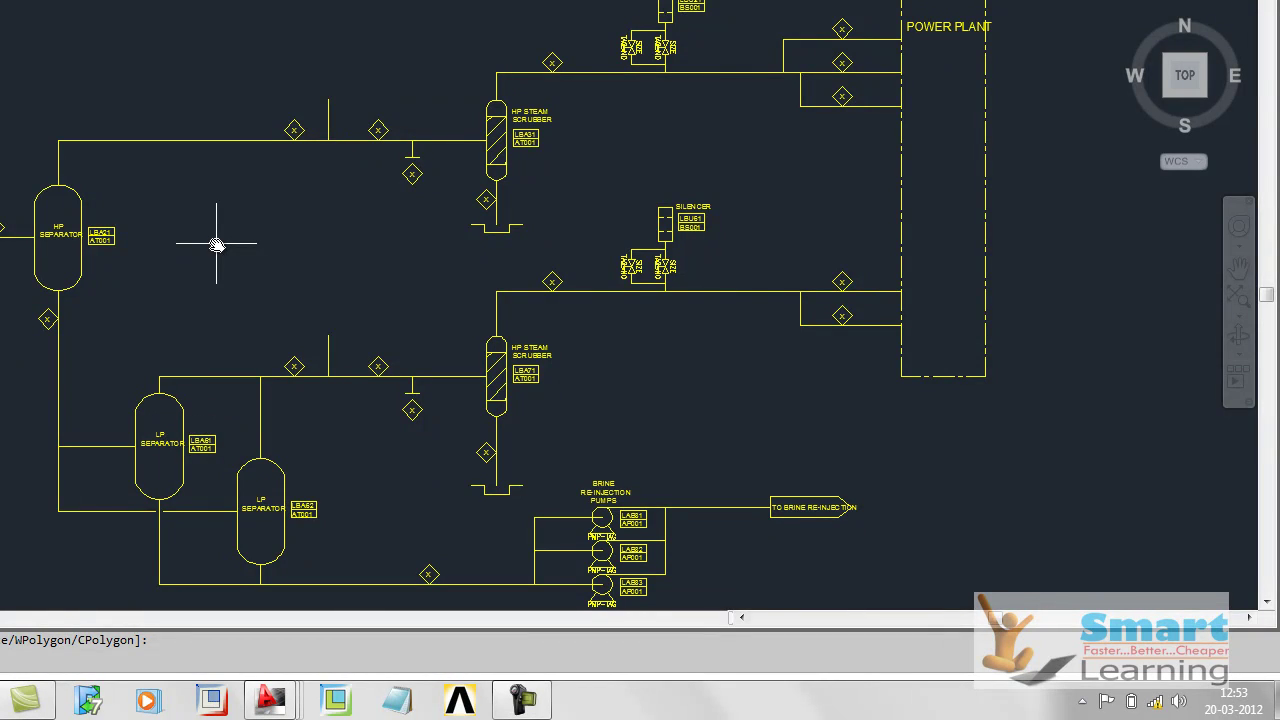
Open the Layer Properties Manager with LA and float it beside the drawing.
type("L")
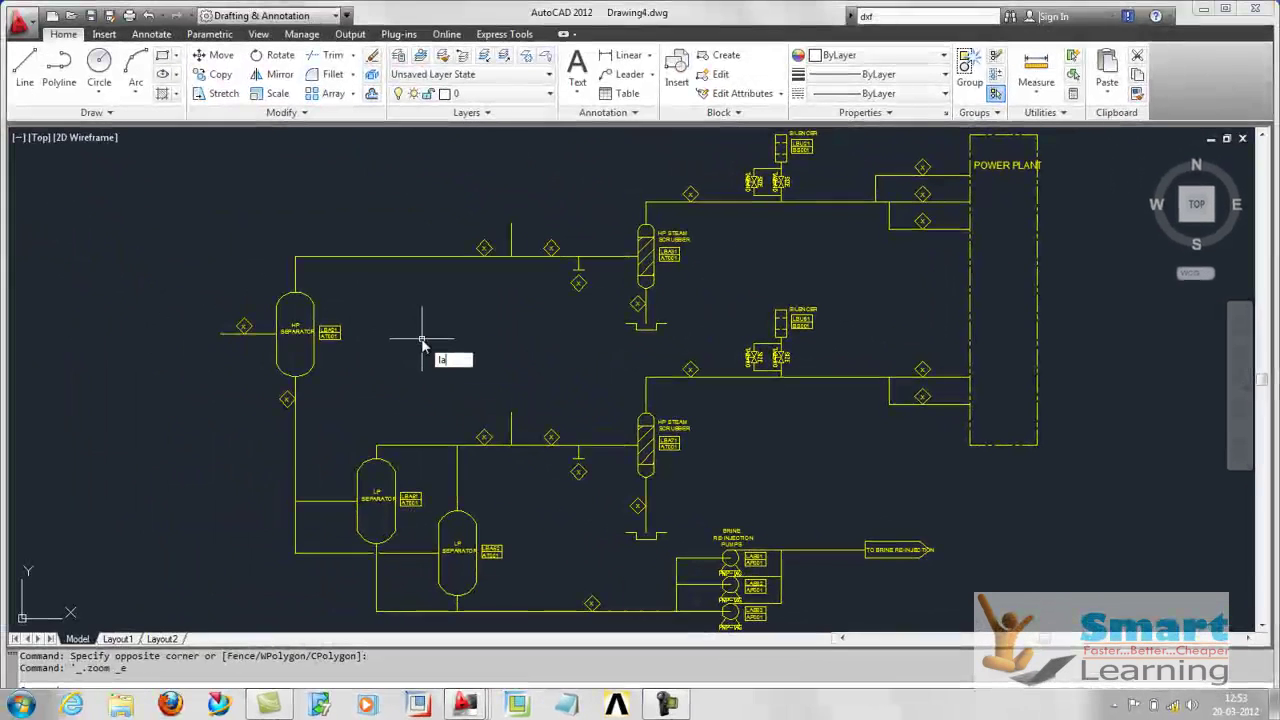
type("A")
key("Return")
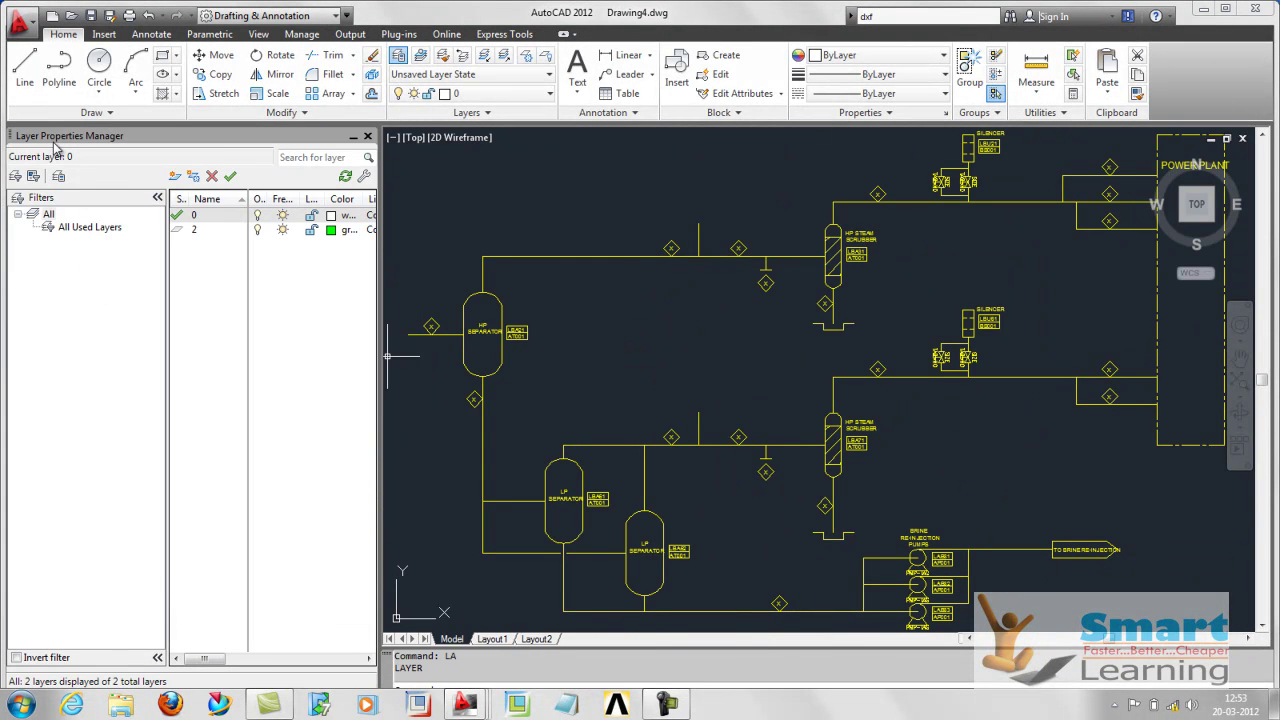
left_click_drag(174, 178, 777, 258)
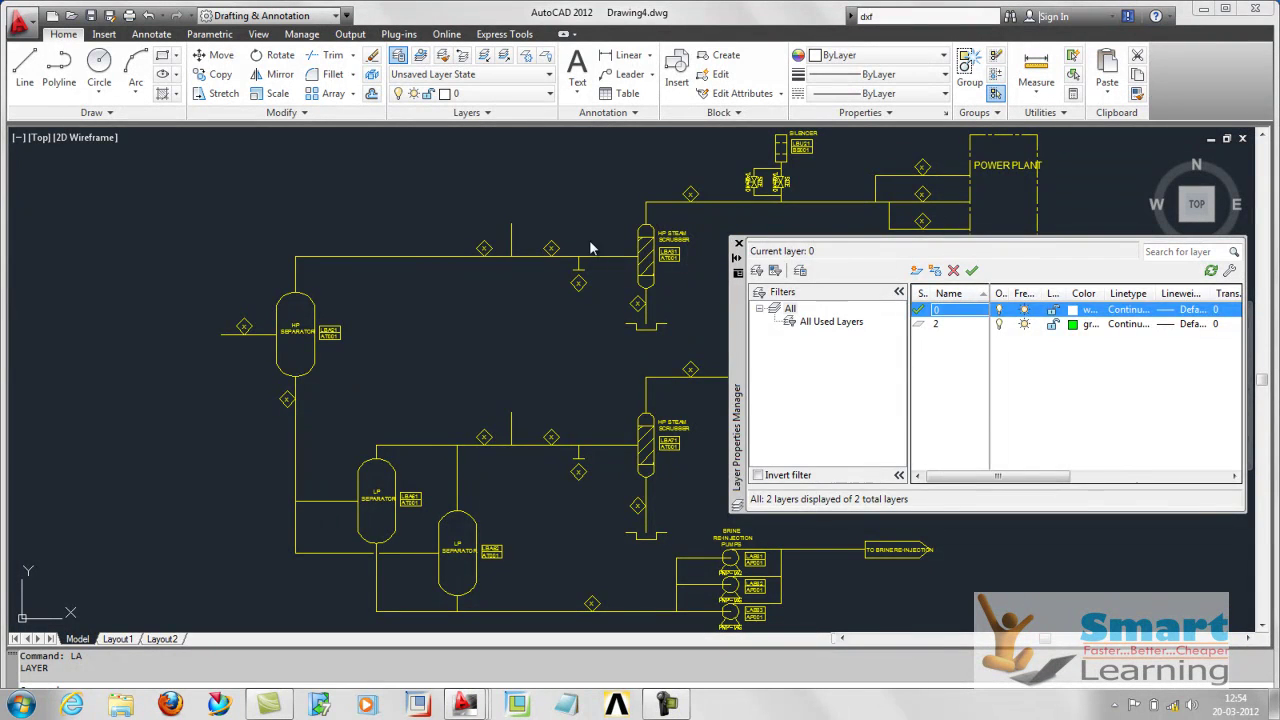
left_click_drag(734, 312, 152, 231)
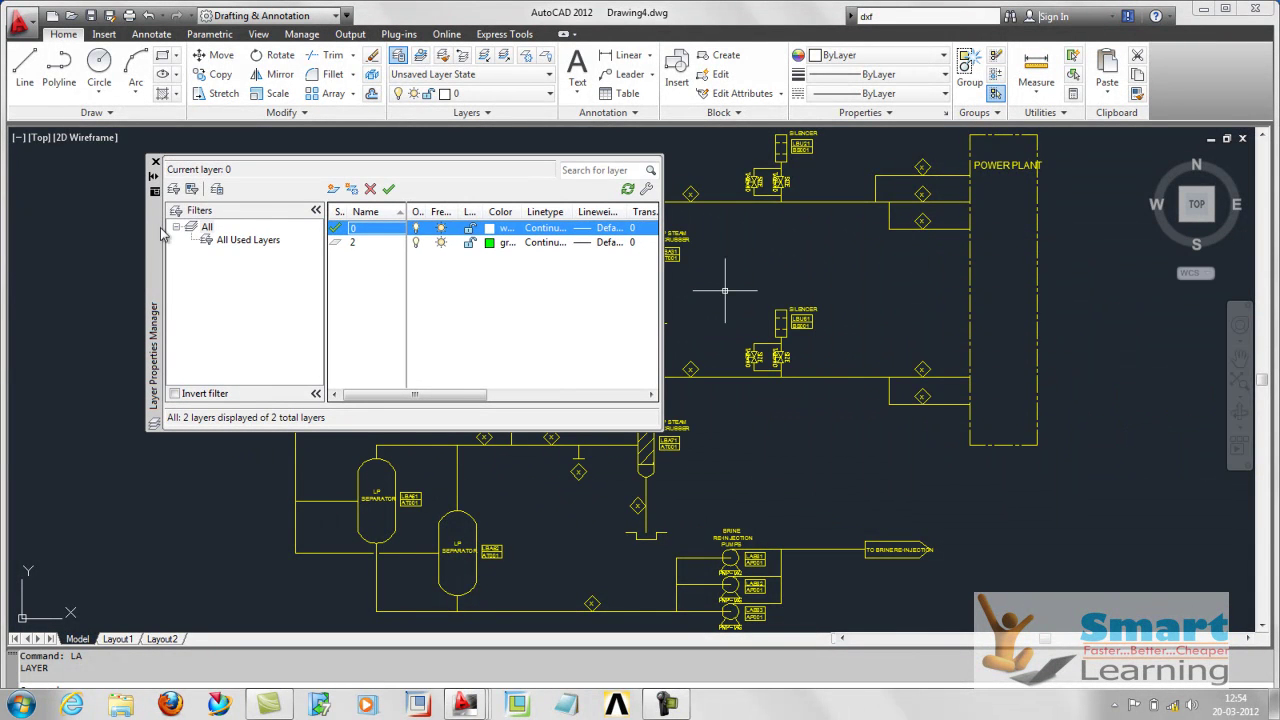
Zoom and pan the P&ID to frame it beside the floating layer list.
scroll(1040, 350, "up", 3)
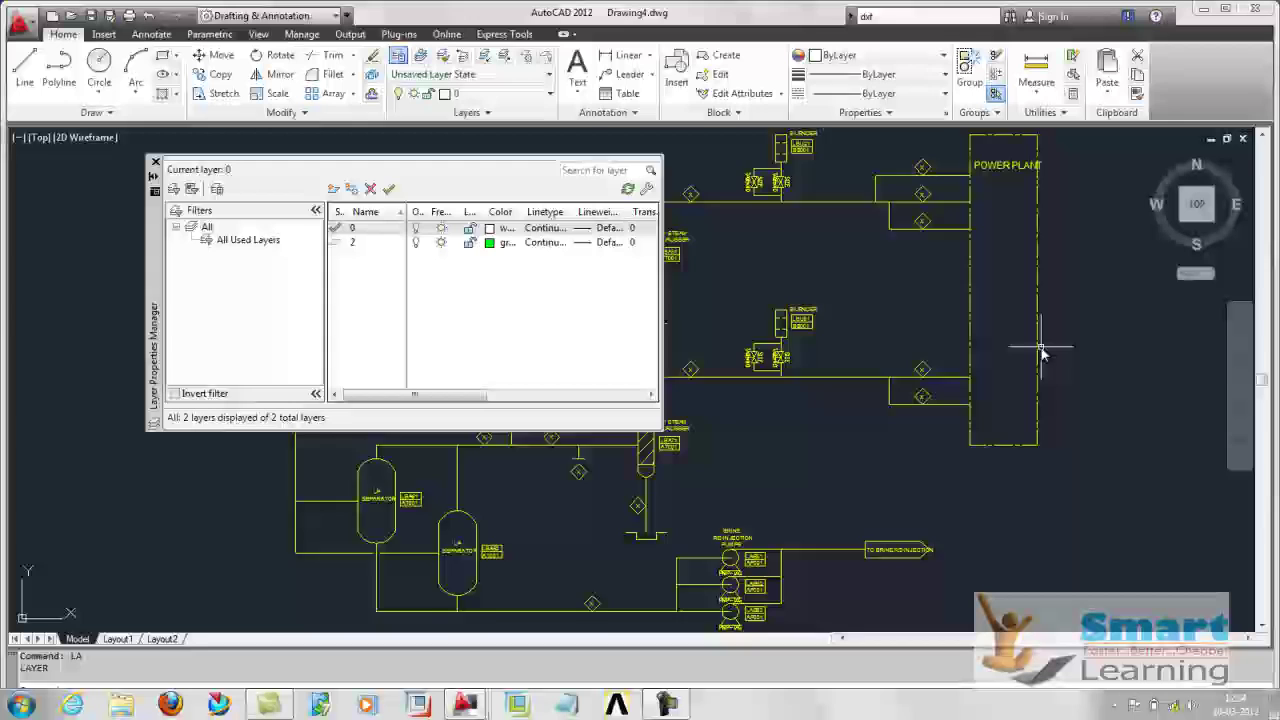
scroll(1040, 350, "down", 5)
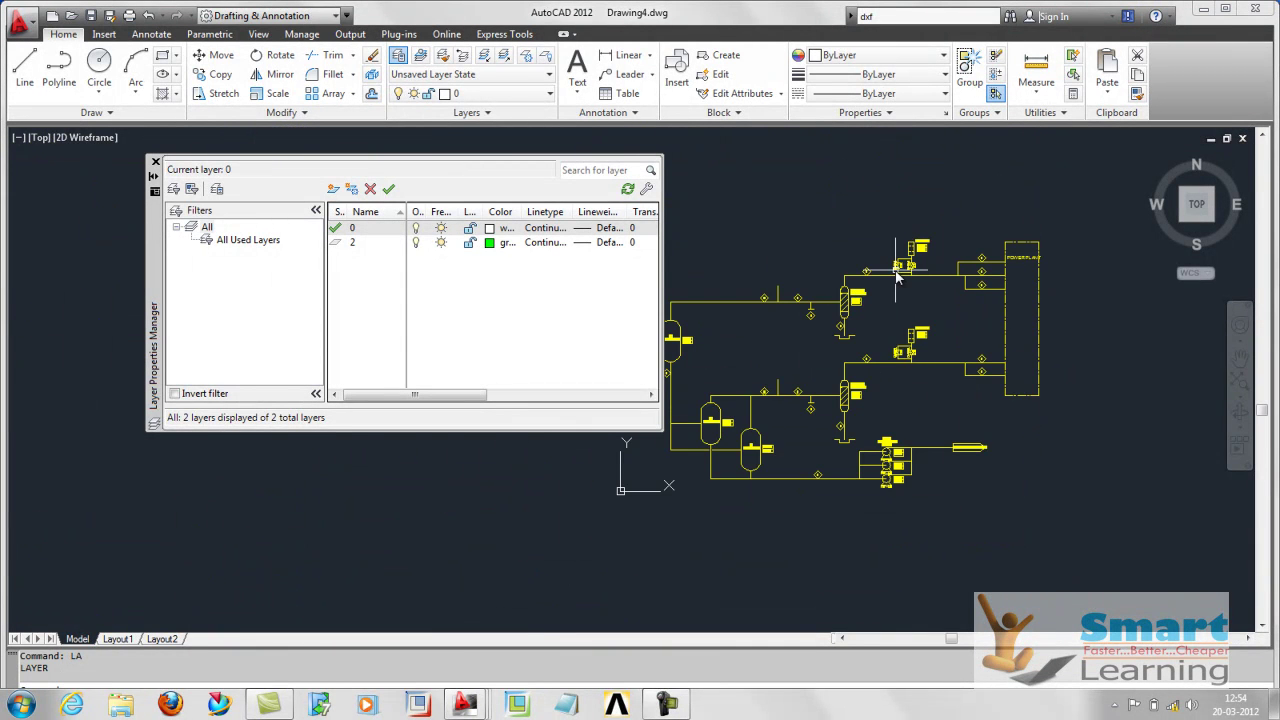
scroll(690, 418, "up", 1)
scroll(692, 419, "up", 1)
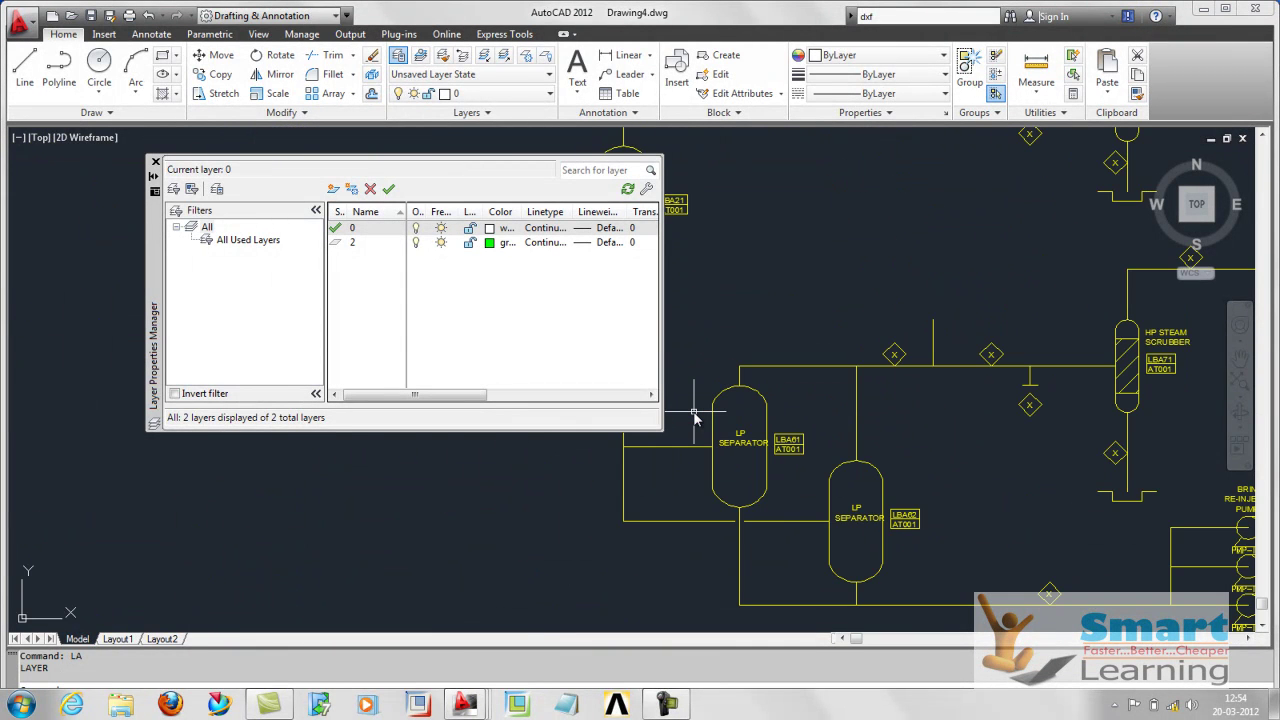
scroll(695, 420, "up", 1)
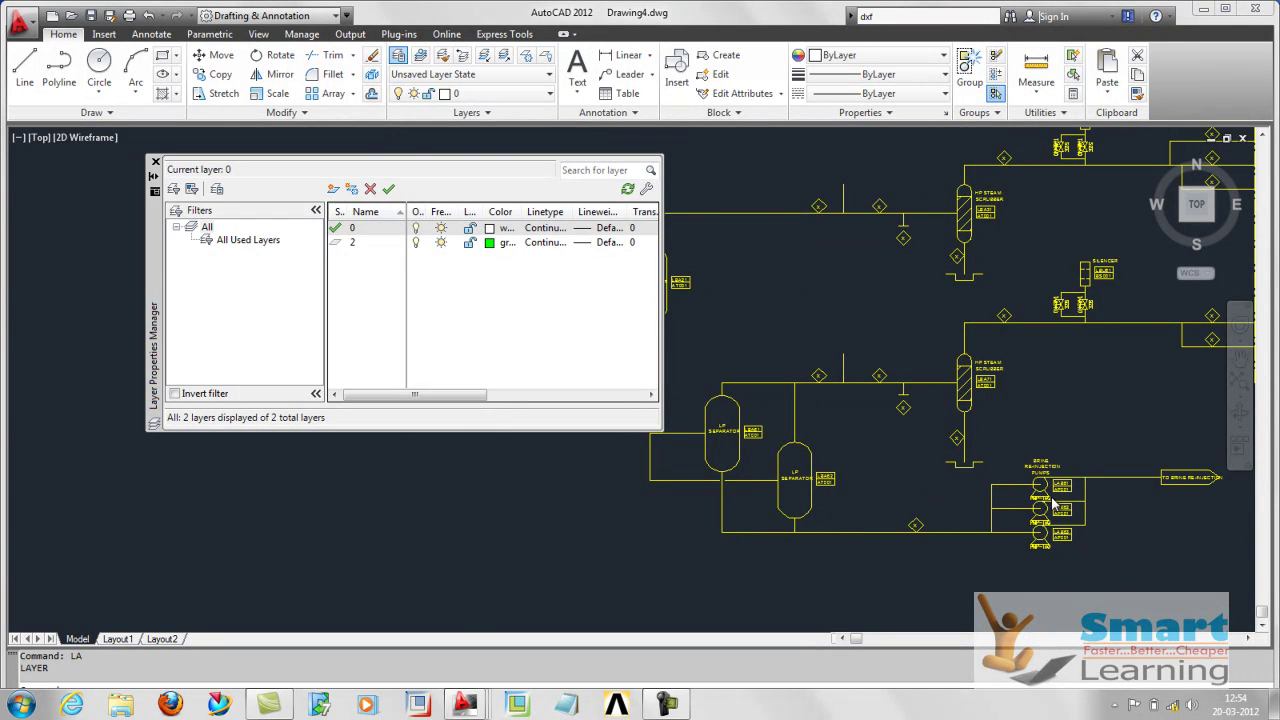
scroll(1052, 505, "up", 3)
scroll(1035, 492, "down", 1)
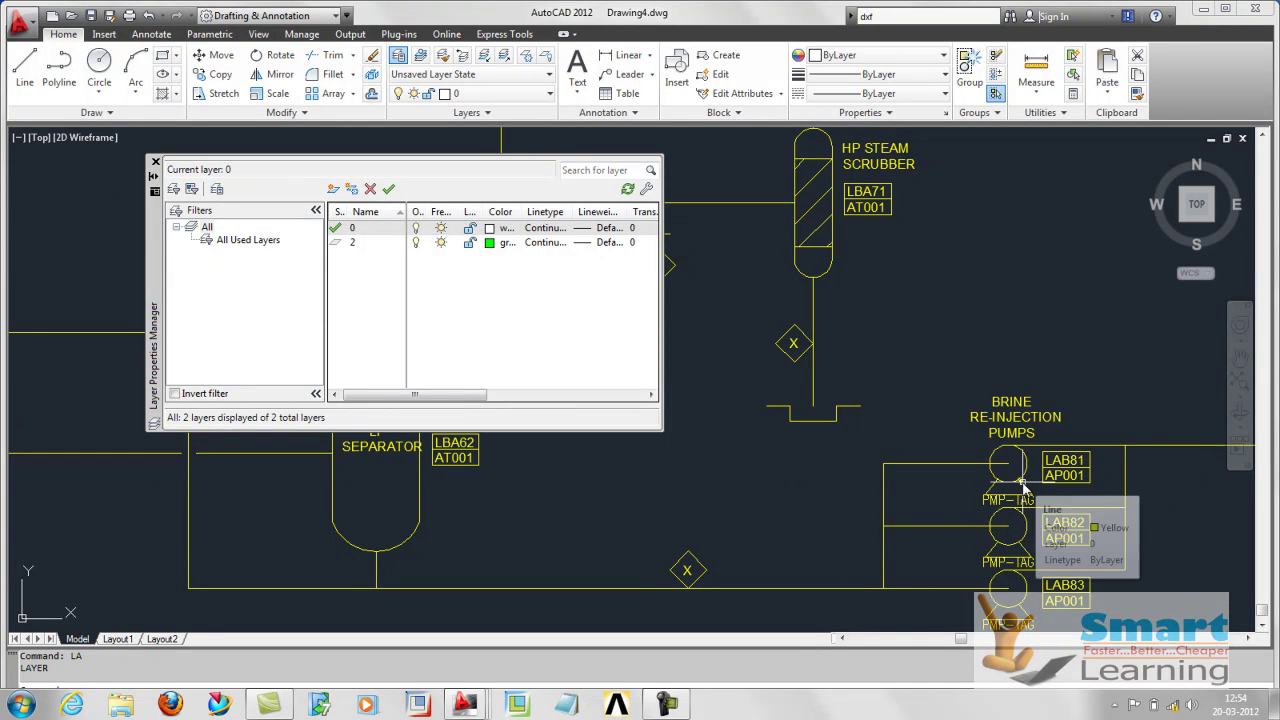
scroll(957, 475, "down", 1)
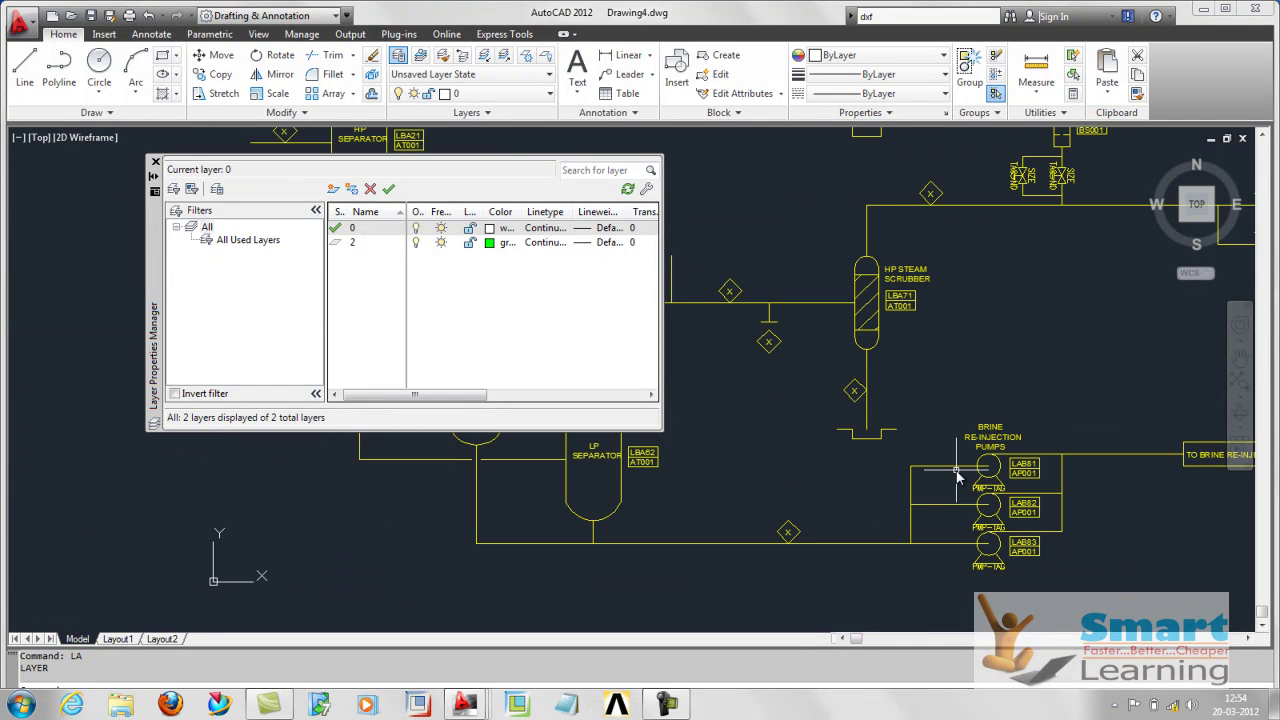
middle_click_drag(868, 390, 923, 490)
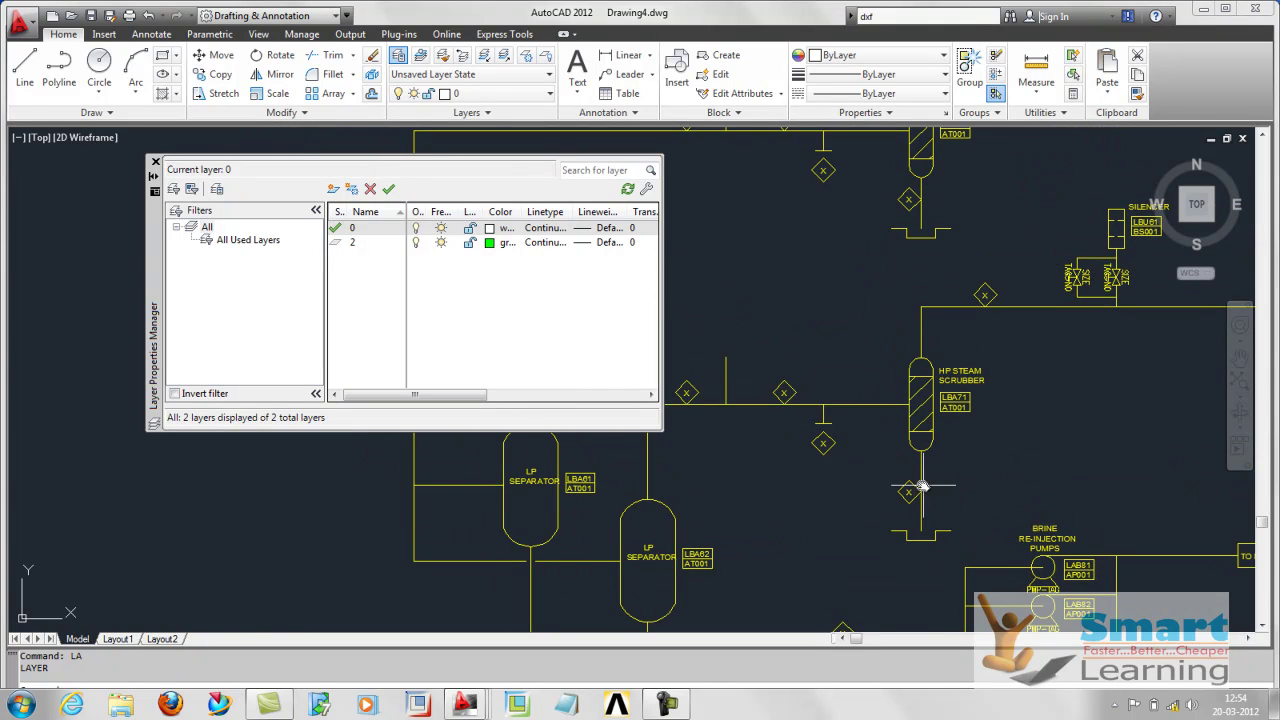
scroll(1001, 340, "down", 2)
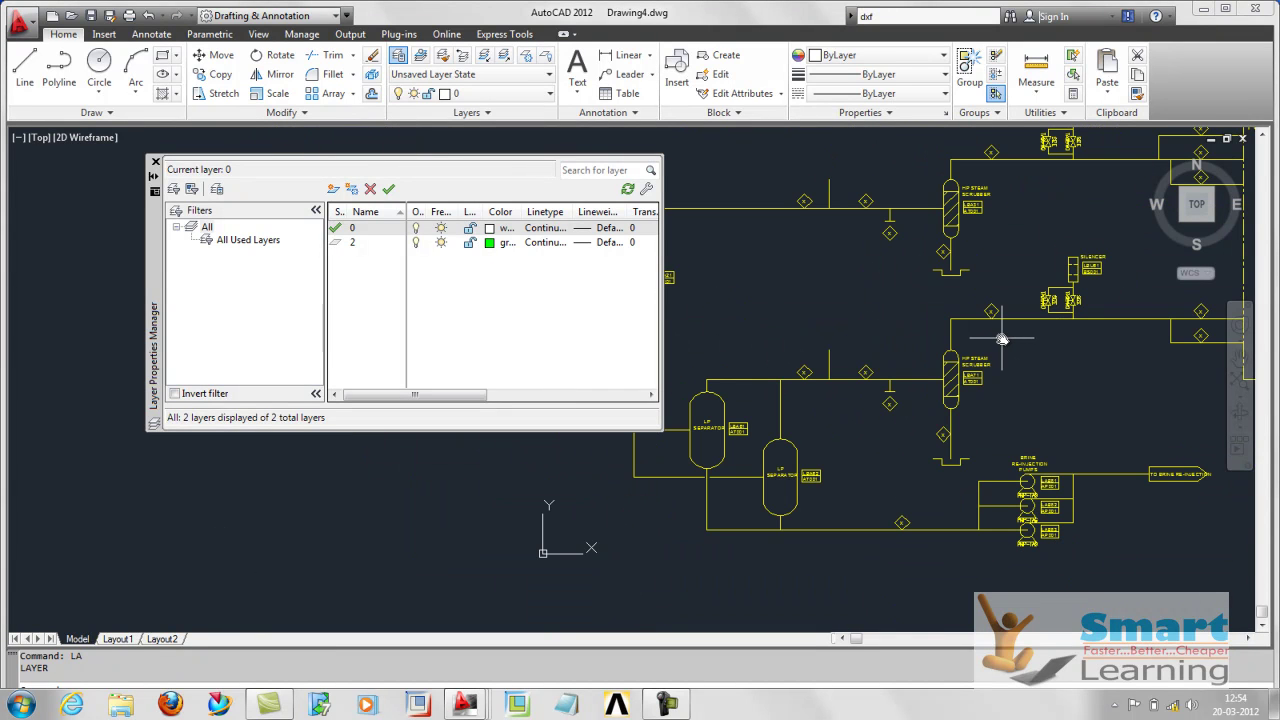
Create a new layer named pump and give it the colour magenta.
right_click(343, 270)
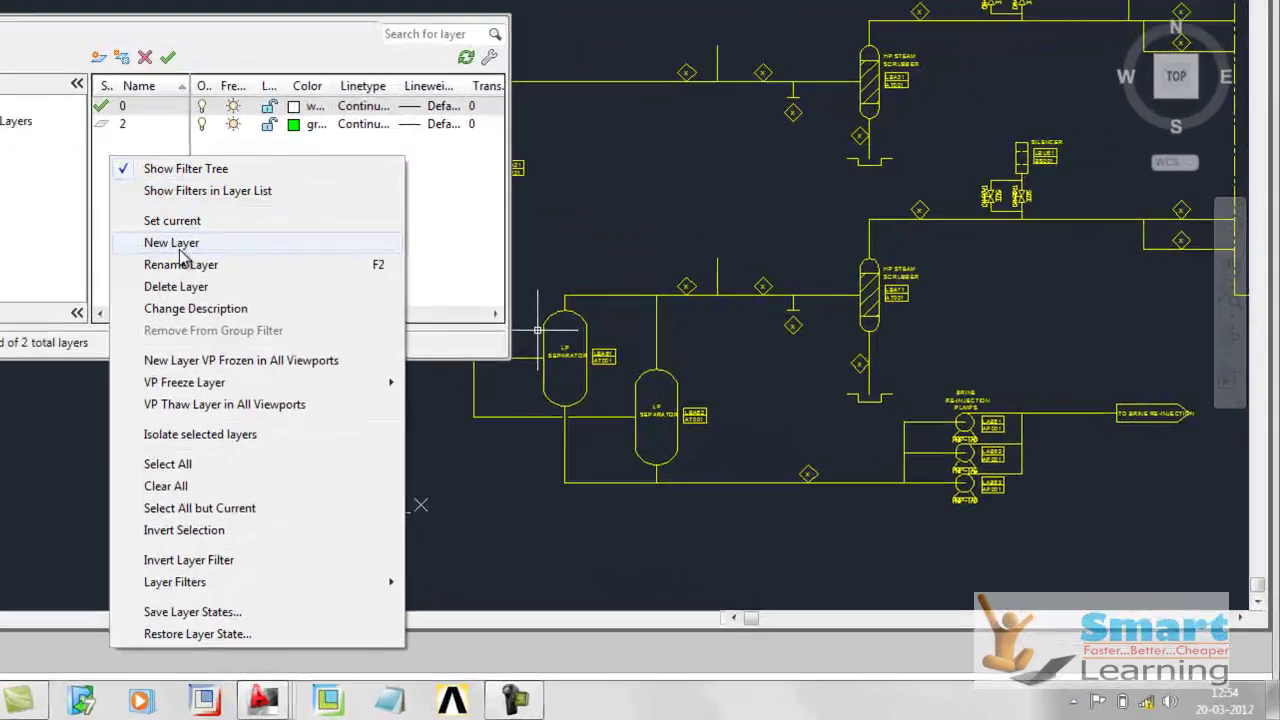
left_click(391, 337)
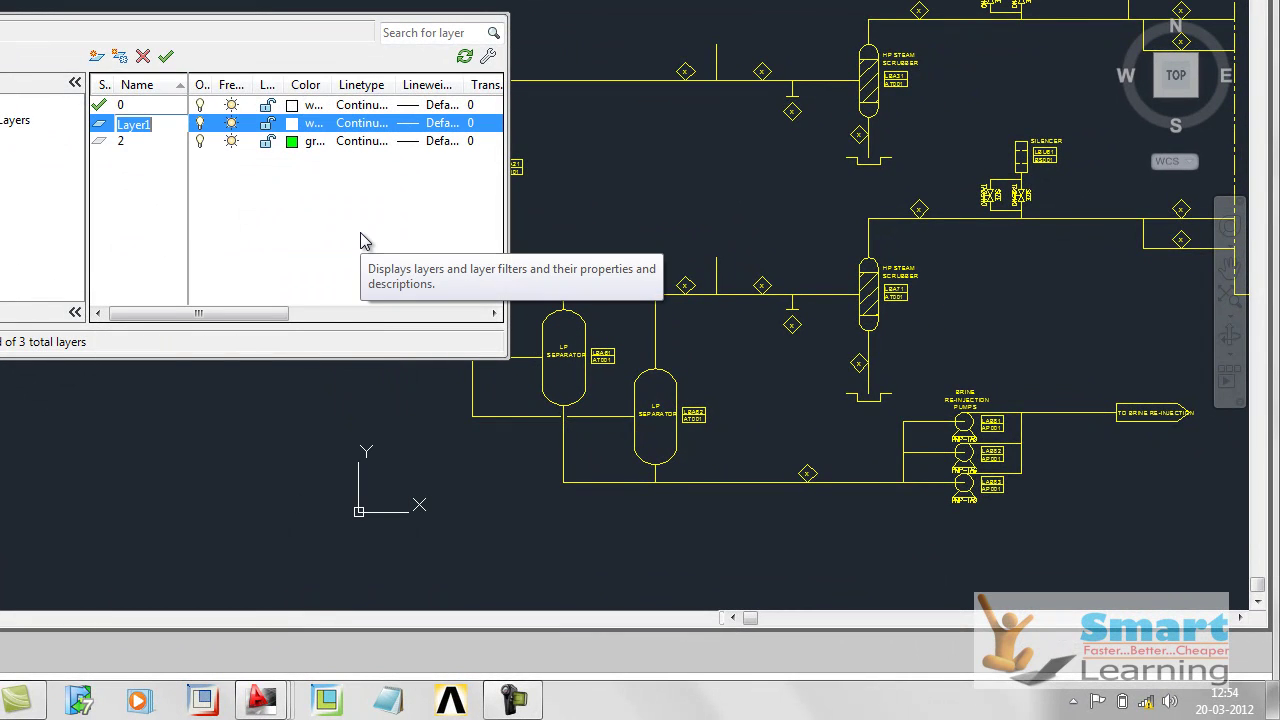
type("pump")
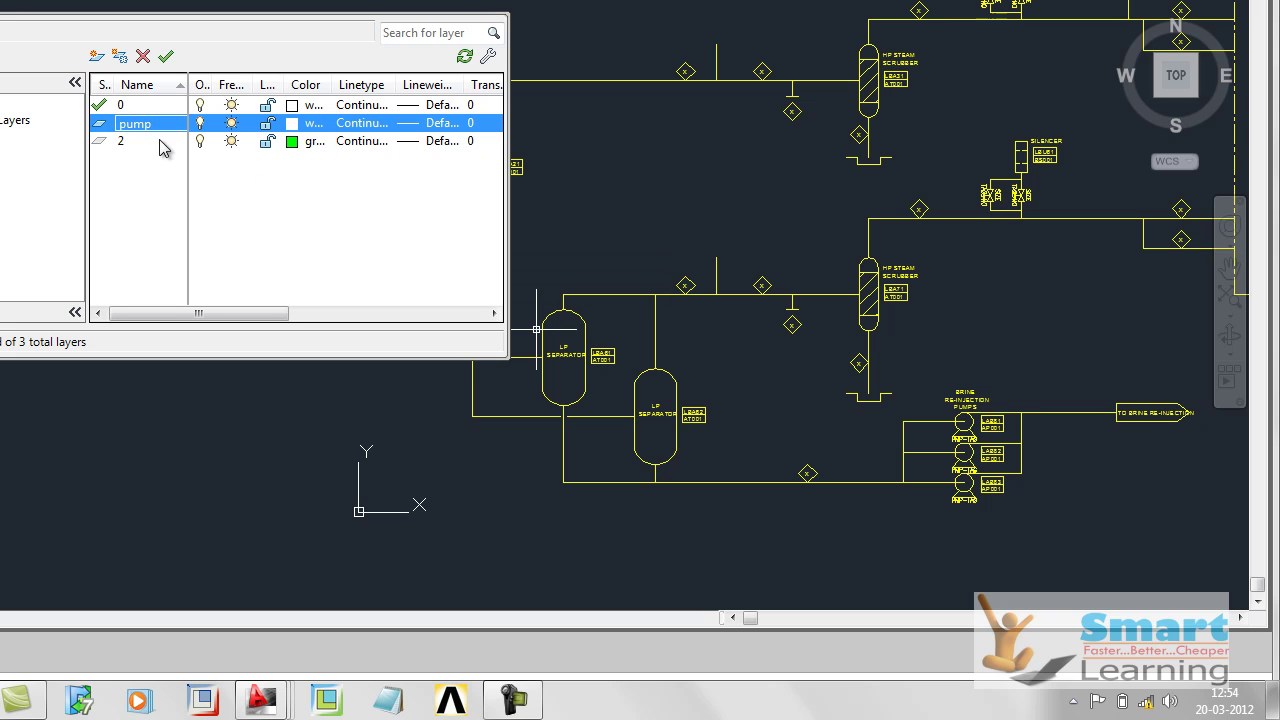
left_click(301, 124)
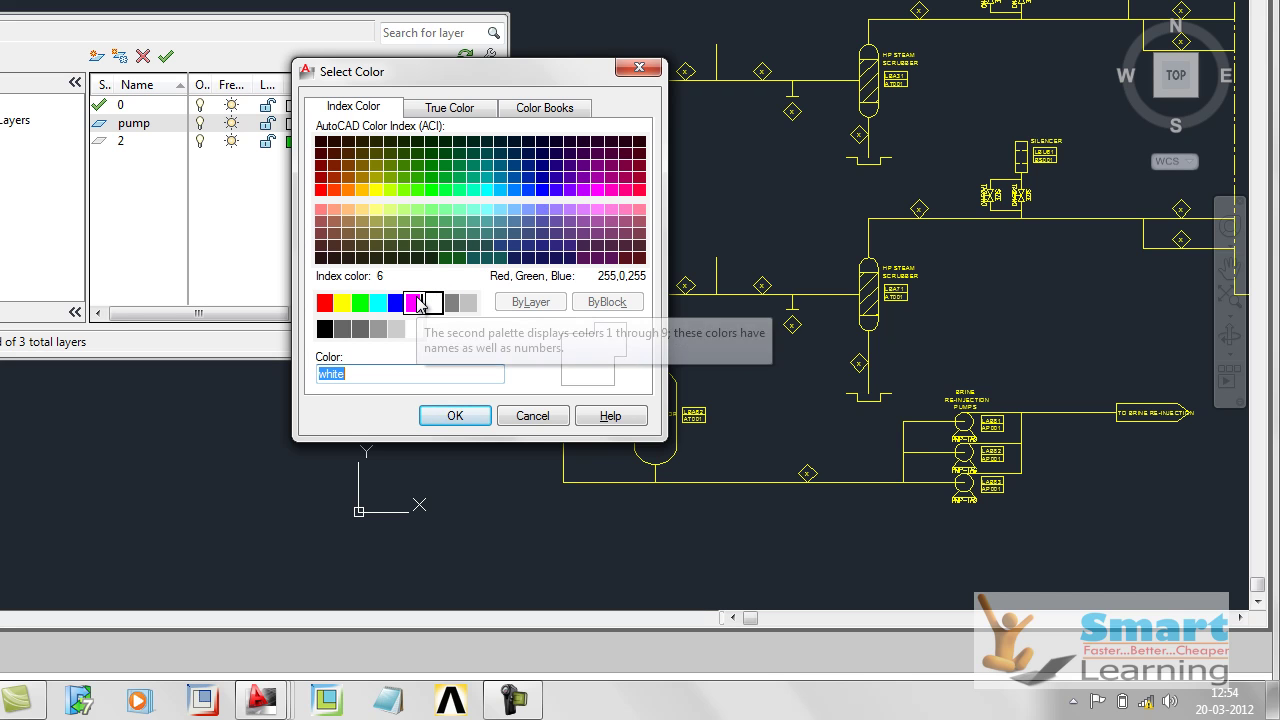
left_click(417, 303)
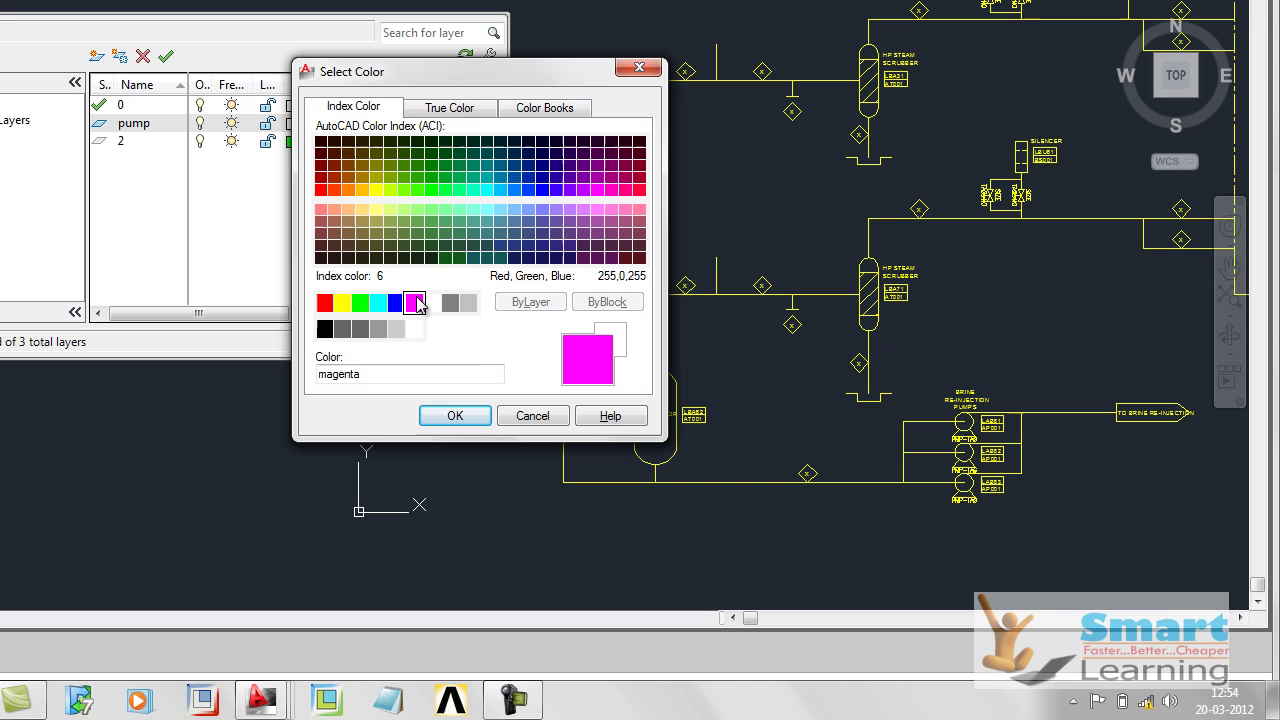
left_click(455, 418)
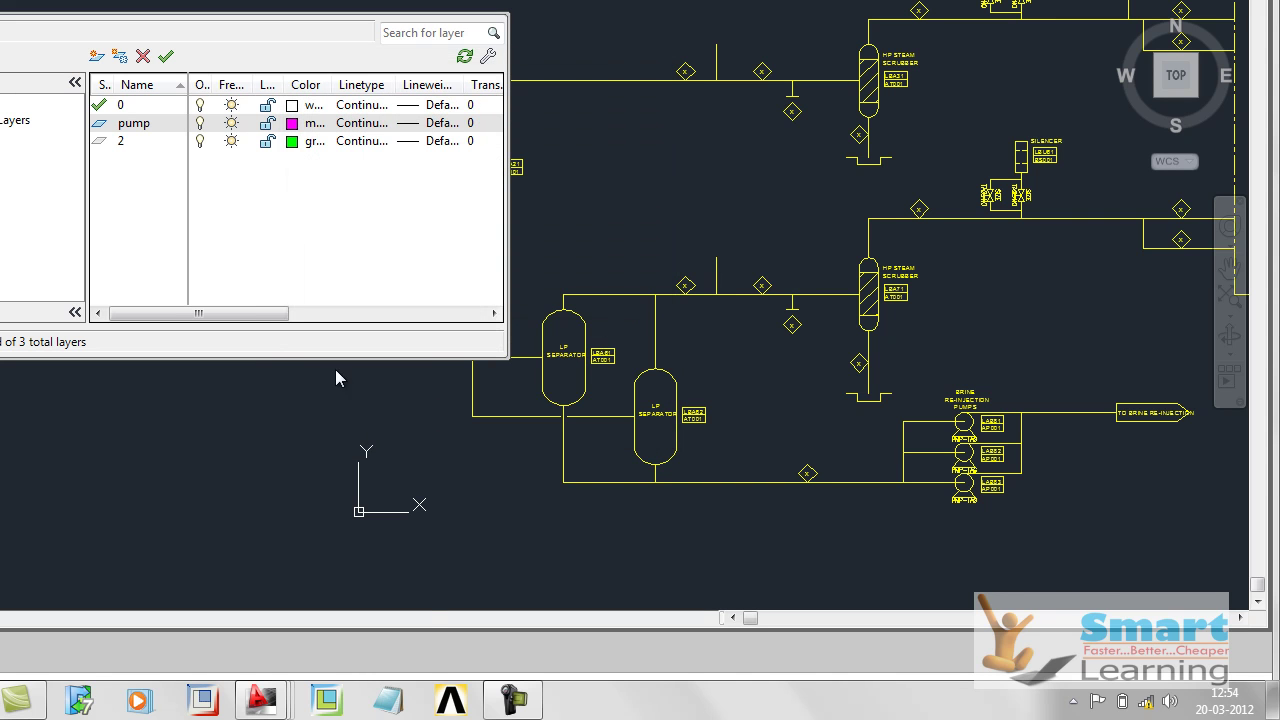
Add a new layer named boiler coloured yellow.
right_click(140, 214)
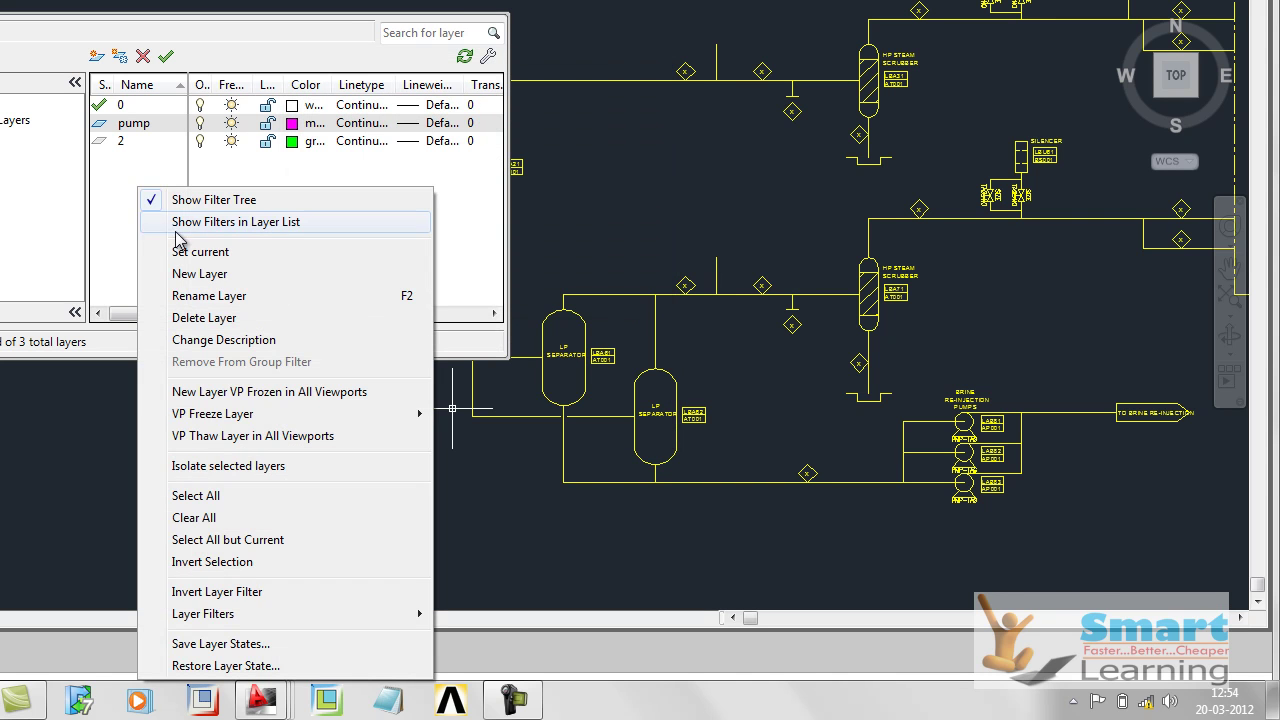
left_click(205, 276)
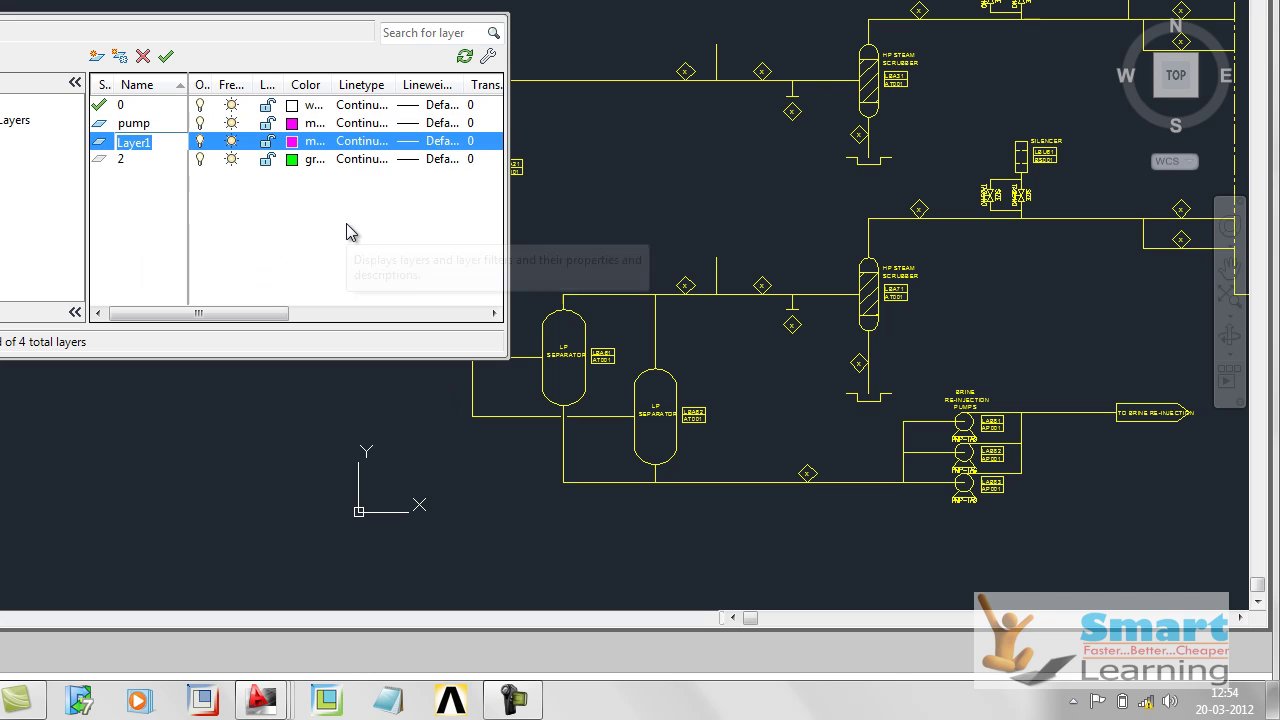
type("boil")
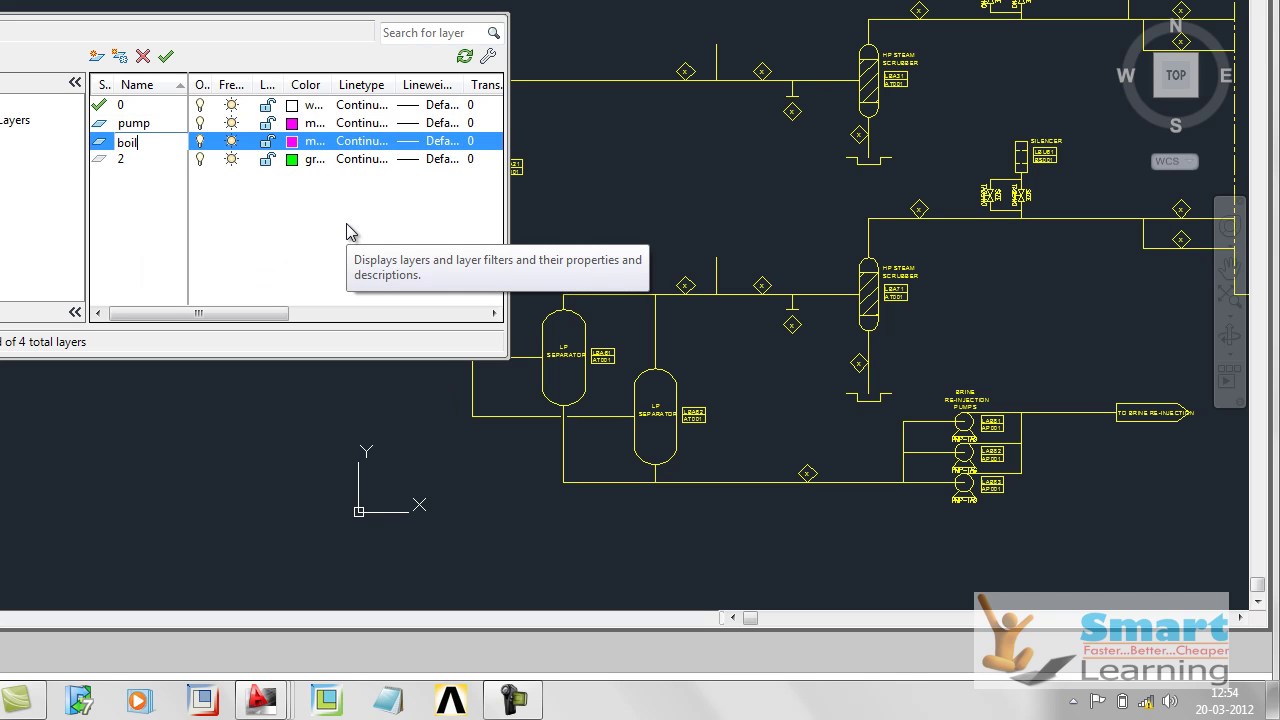
type("er")
key("Return")
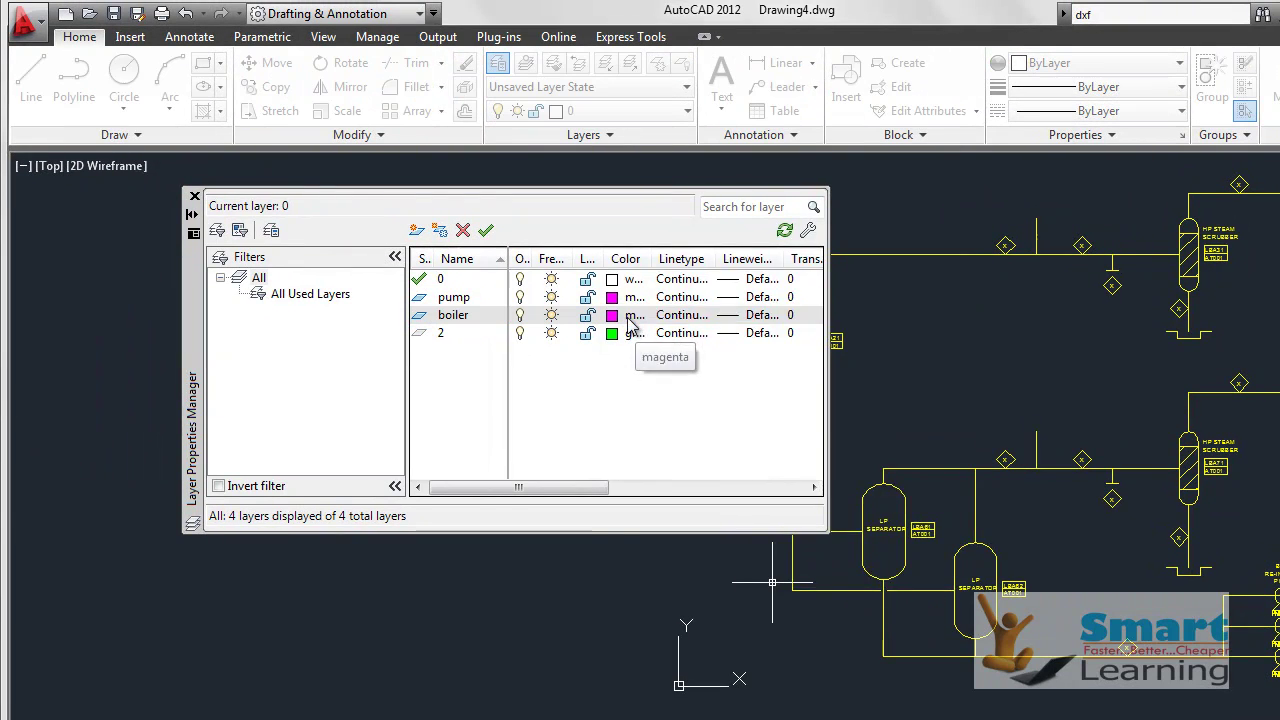
left_click(616, 315)
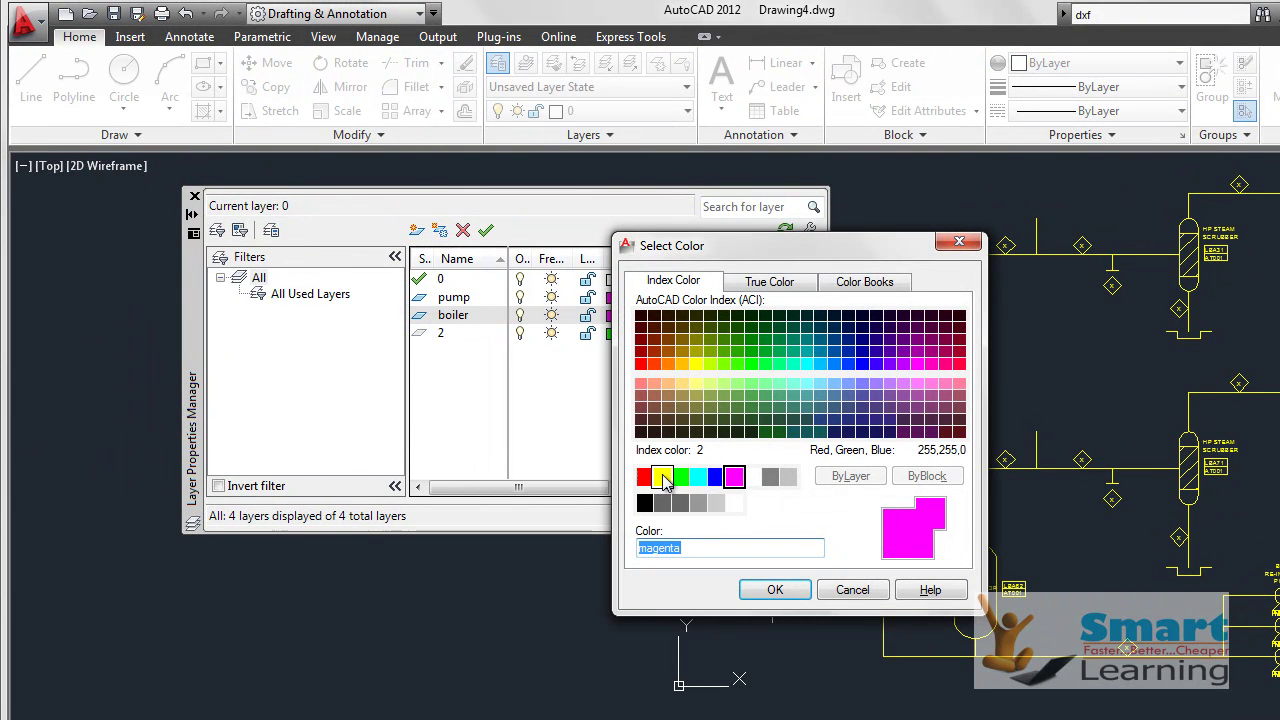
left_click(663, 476)
left_click(775, 589)
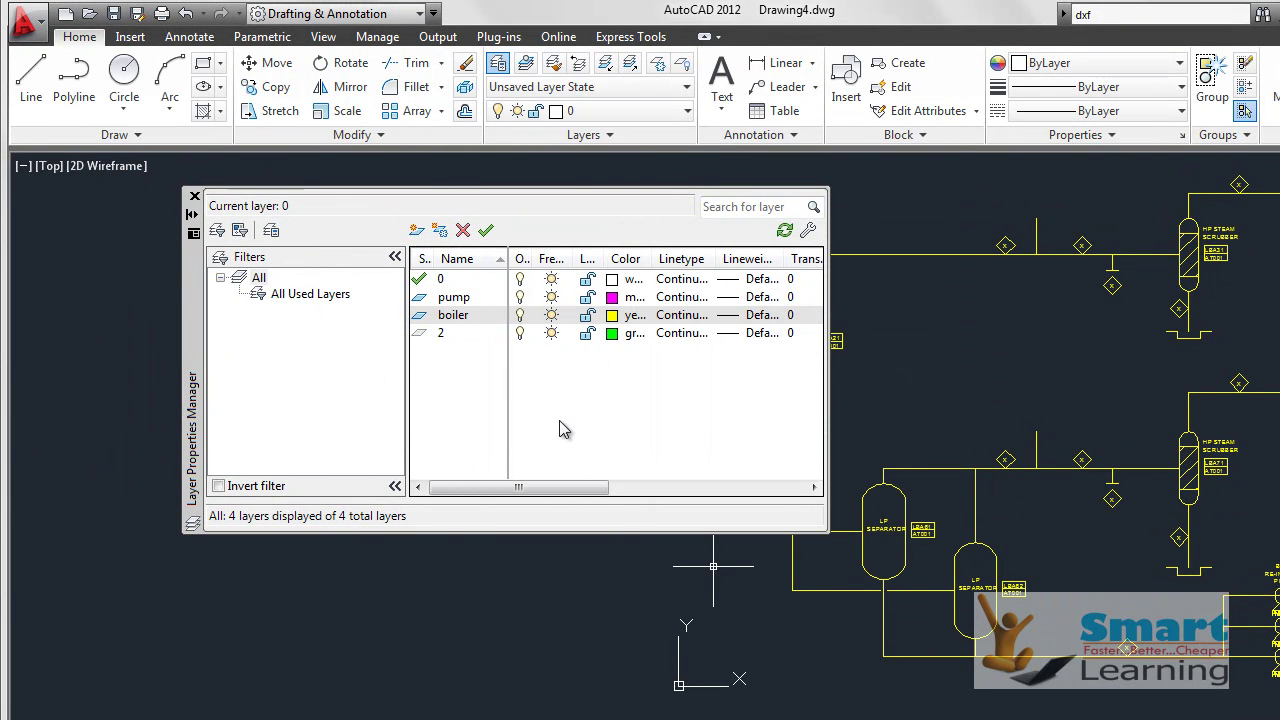
Add a new layer named pipe line coloured red.
right_click(463, 378)
left_click(538, 452)
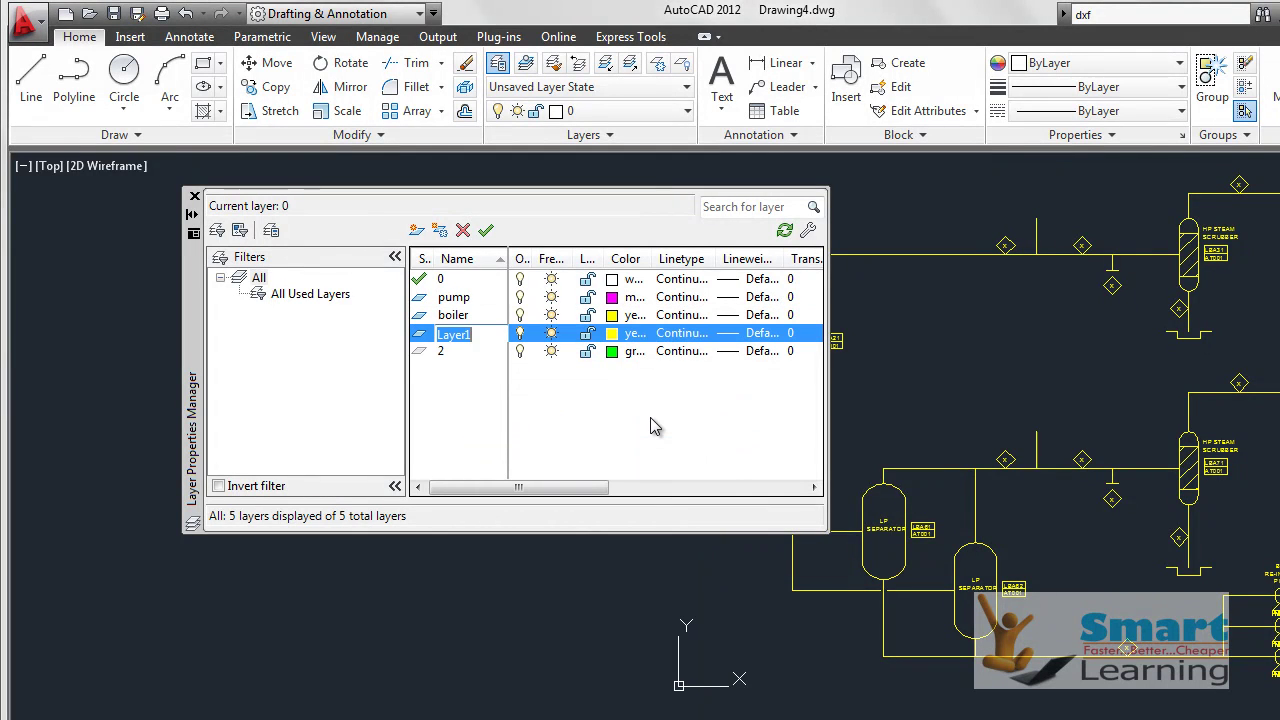
type("pipe l")
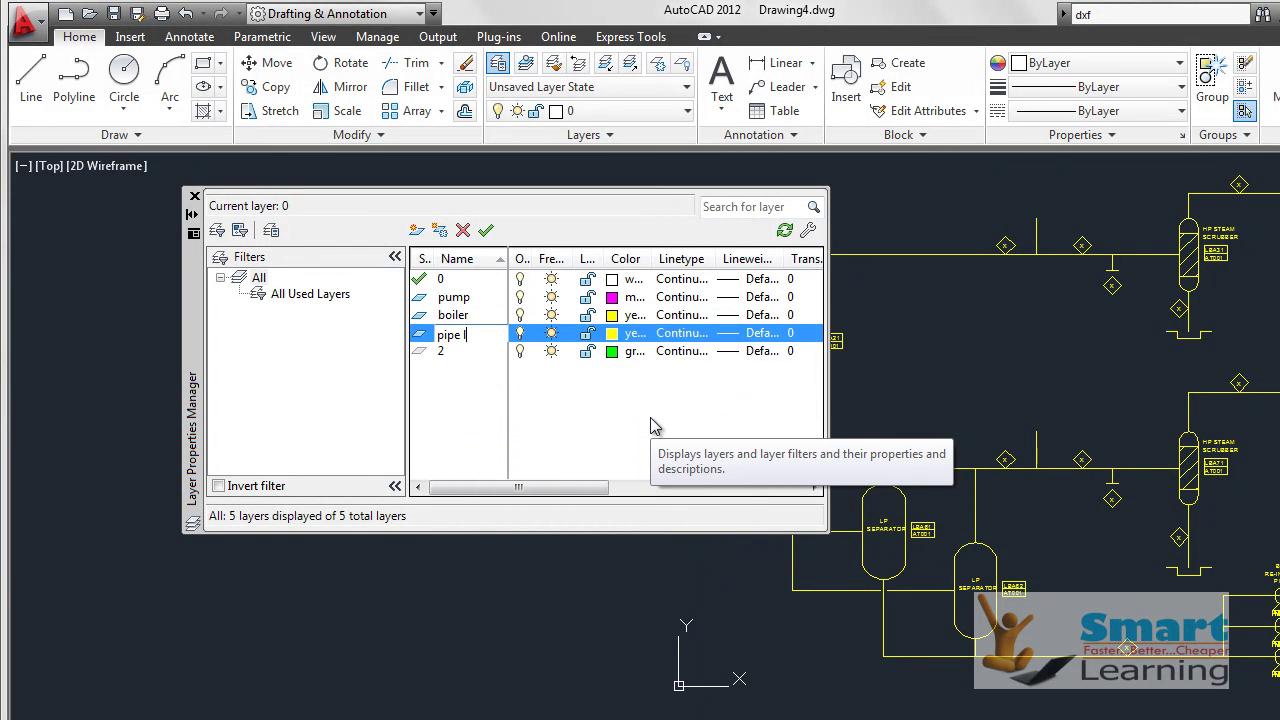
type("ine")
key("Return")
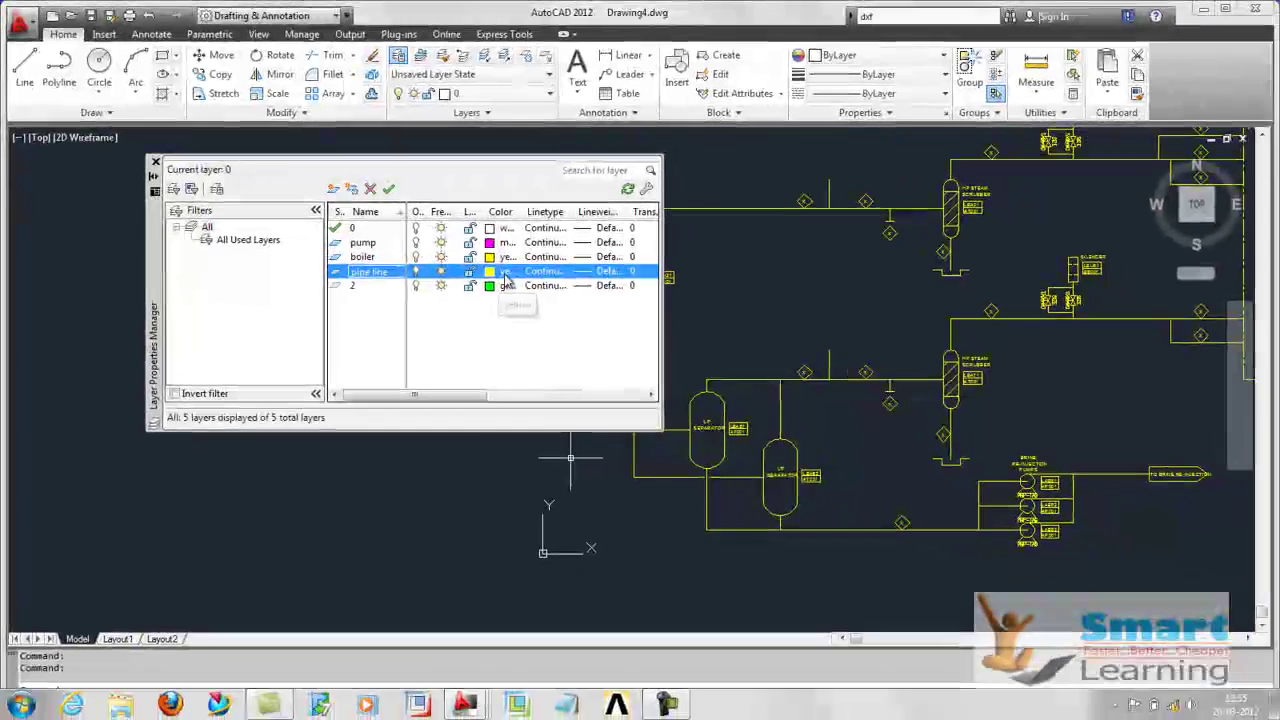
left_click(554, 304)
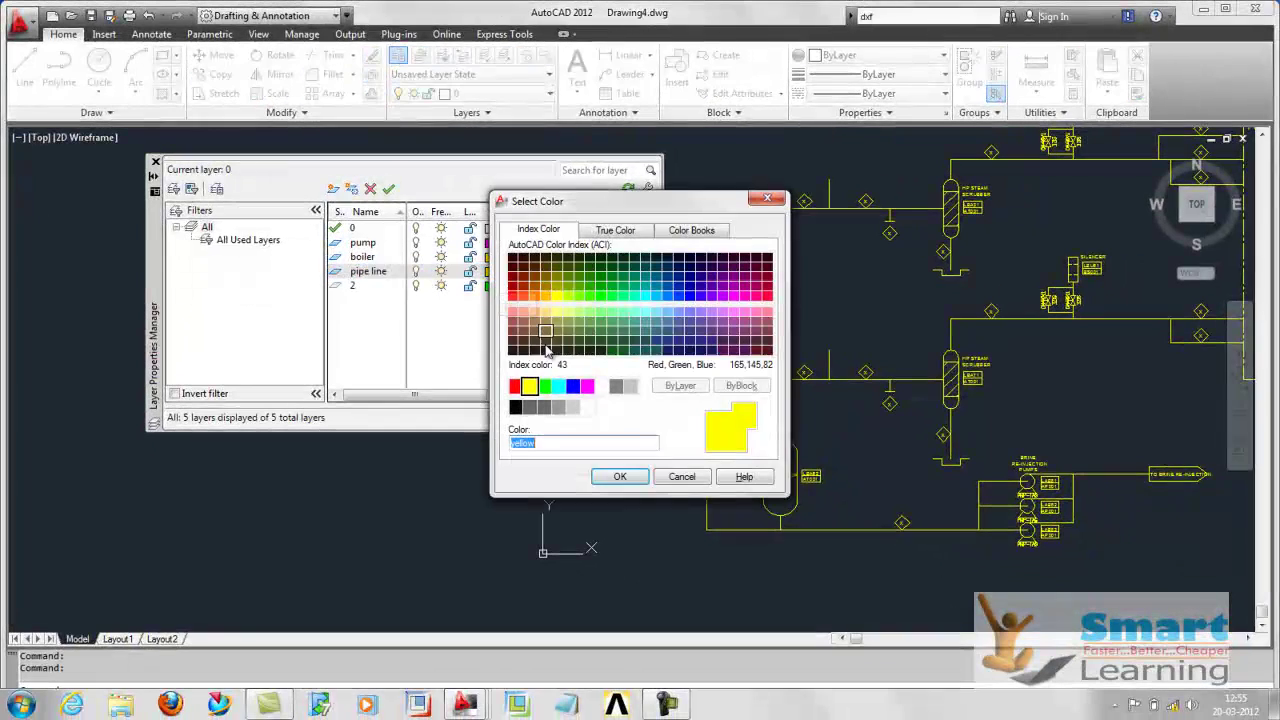
left_click(516, 387)
left_click(620, 476)
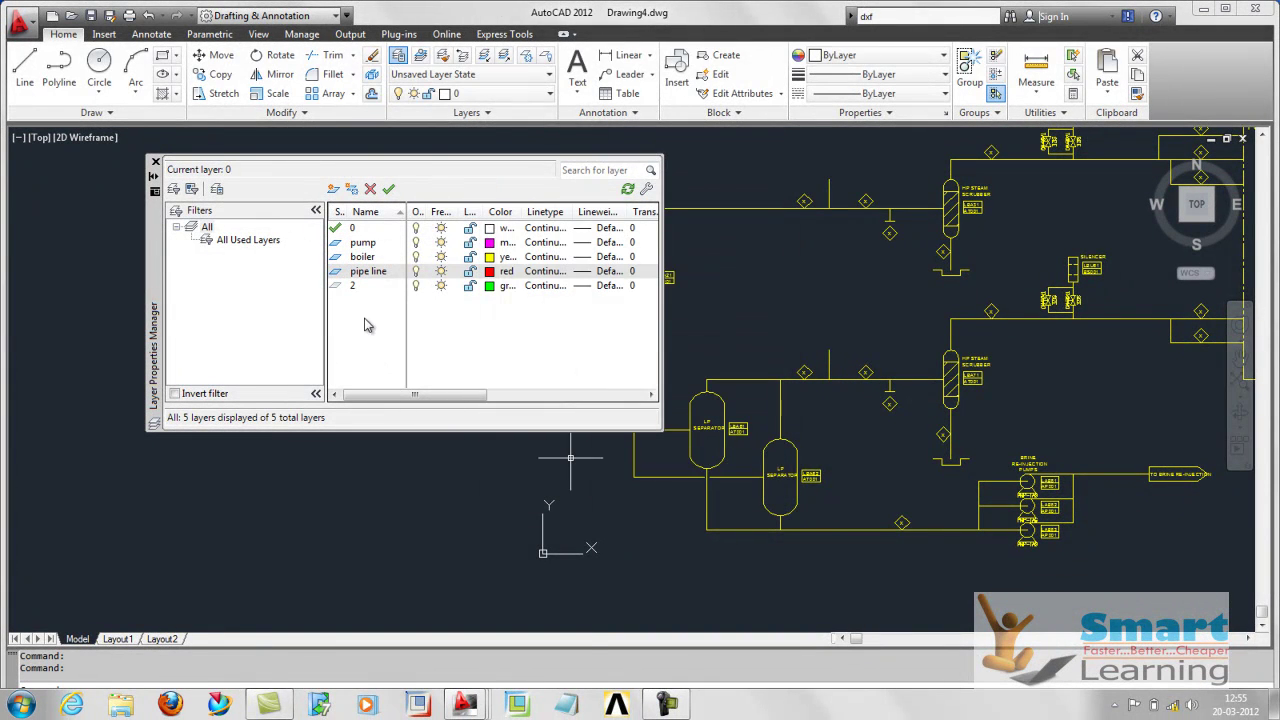
Add a new layer named rel valves coloured green.
right_click(358, 316)
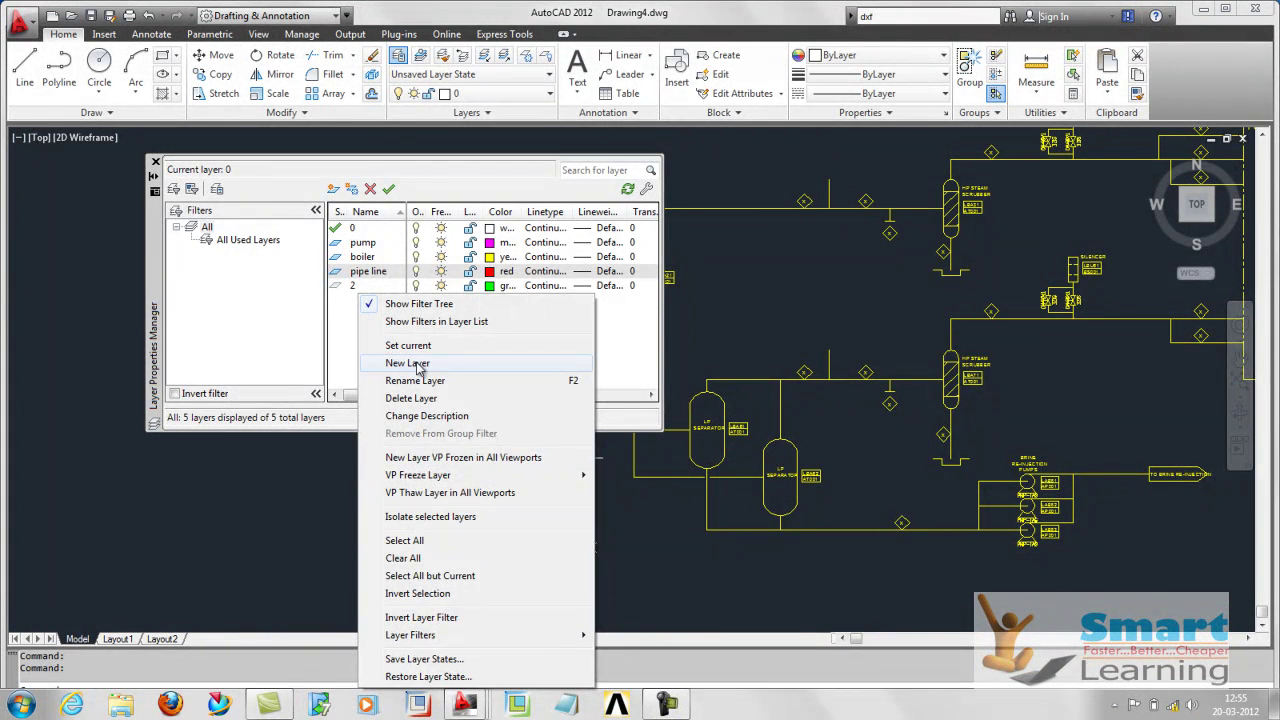
left_click(418, 364)
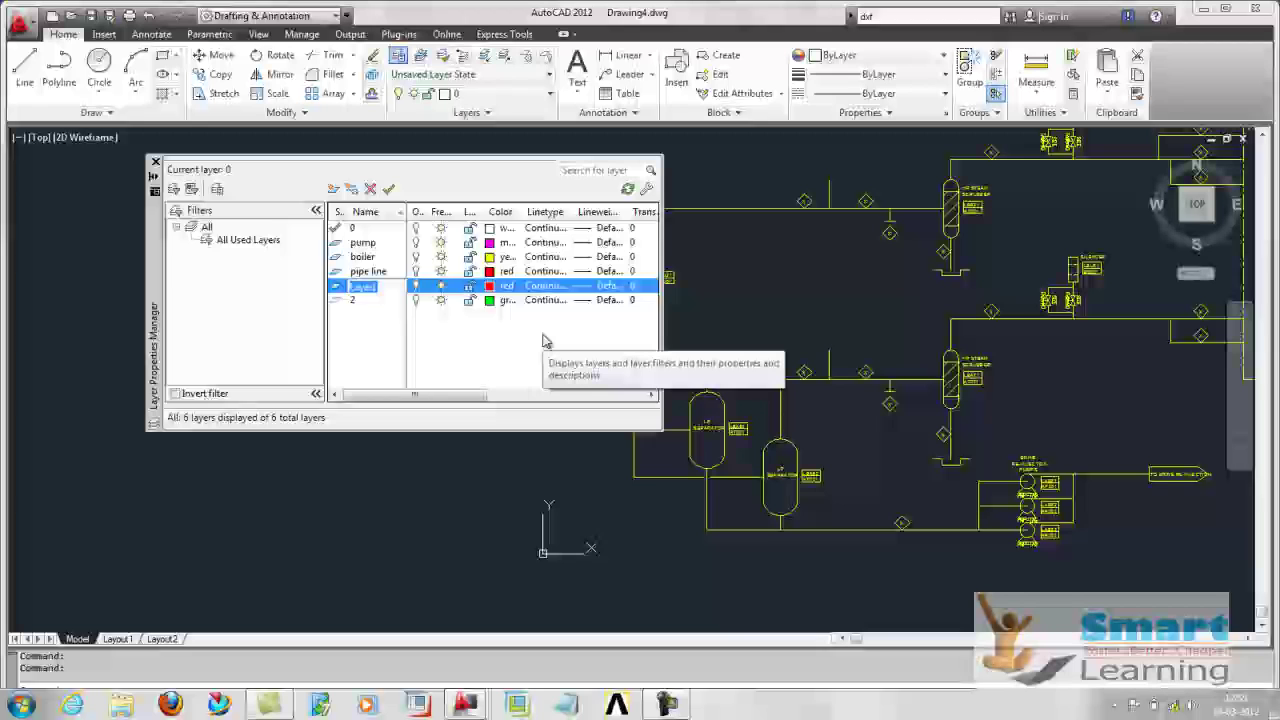
type("rel valves")
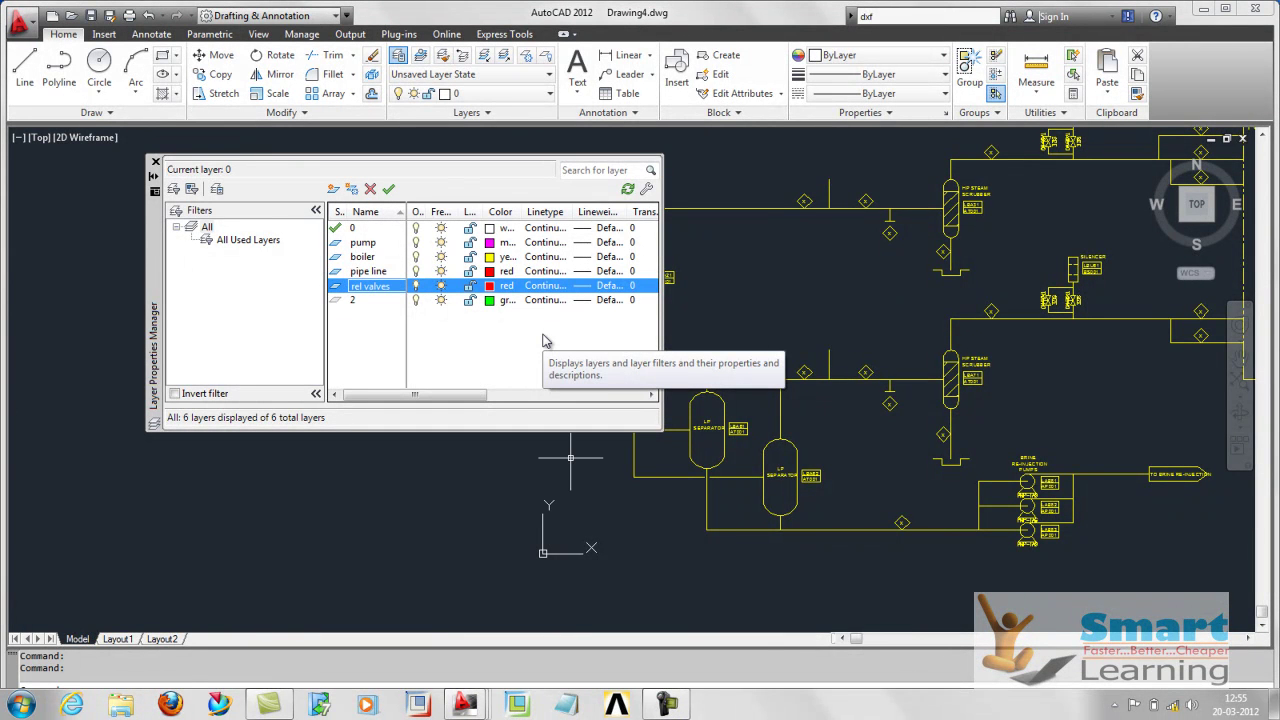
left_click(500, 286)
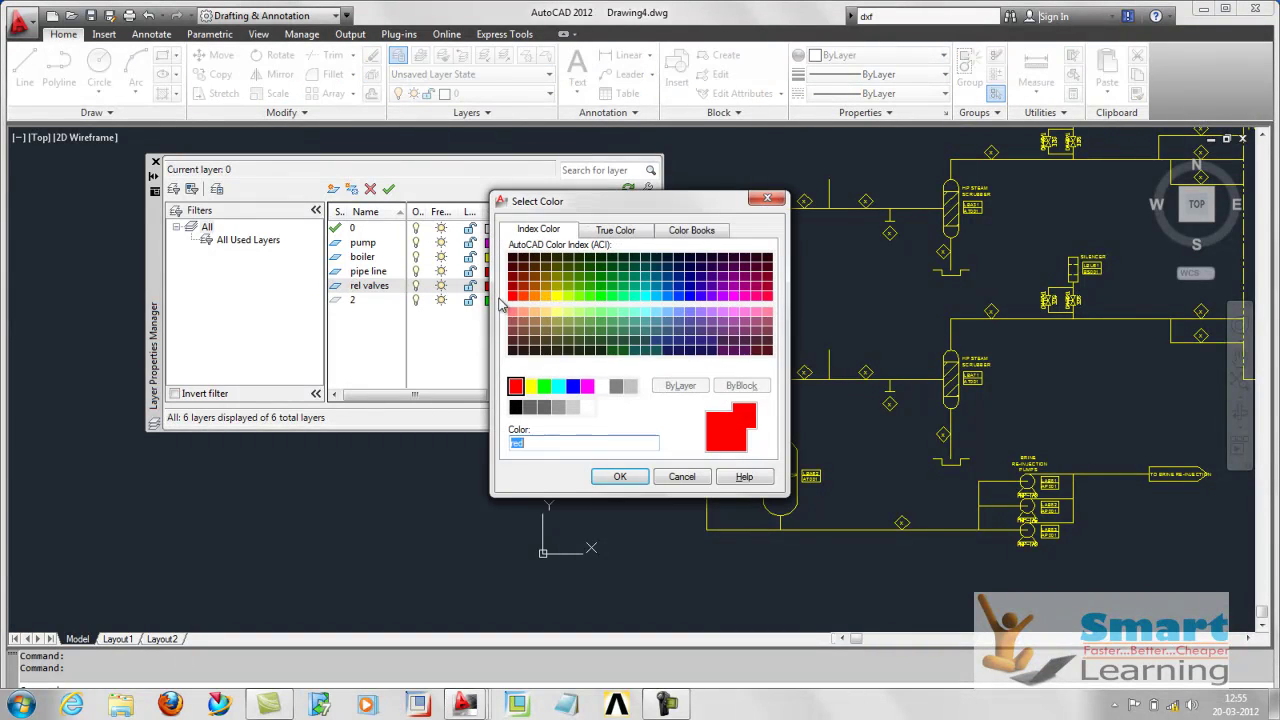
left_click(544, 386)
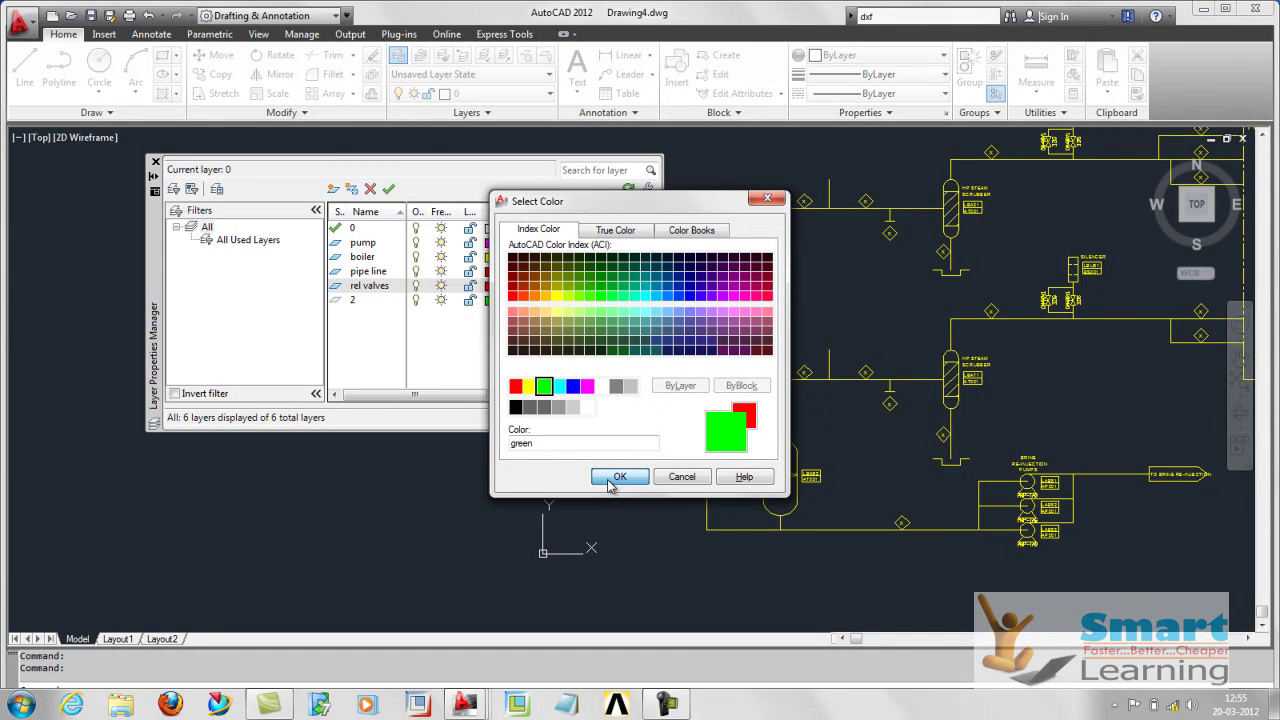
left_click(605, 477)
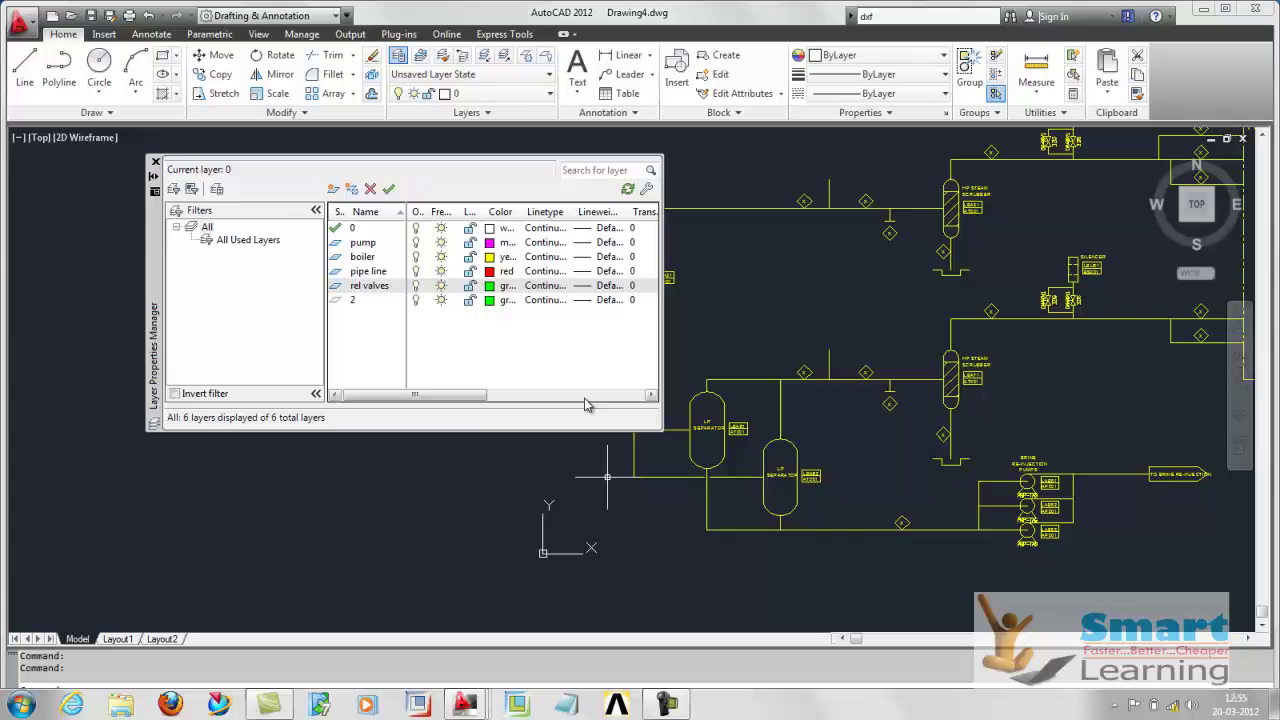
Close the layer manager and check the layer list, keeping layer 0 current.
left_click(156, 163)
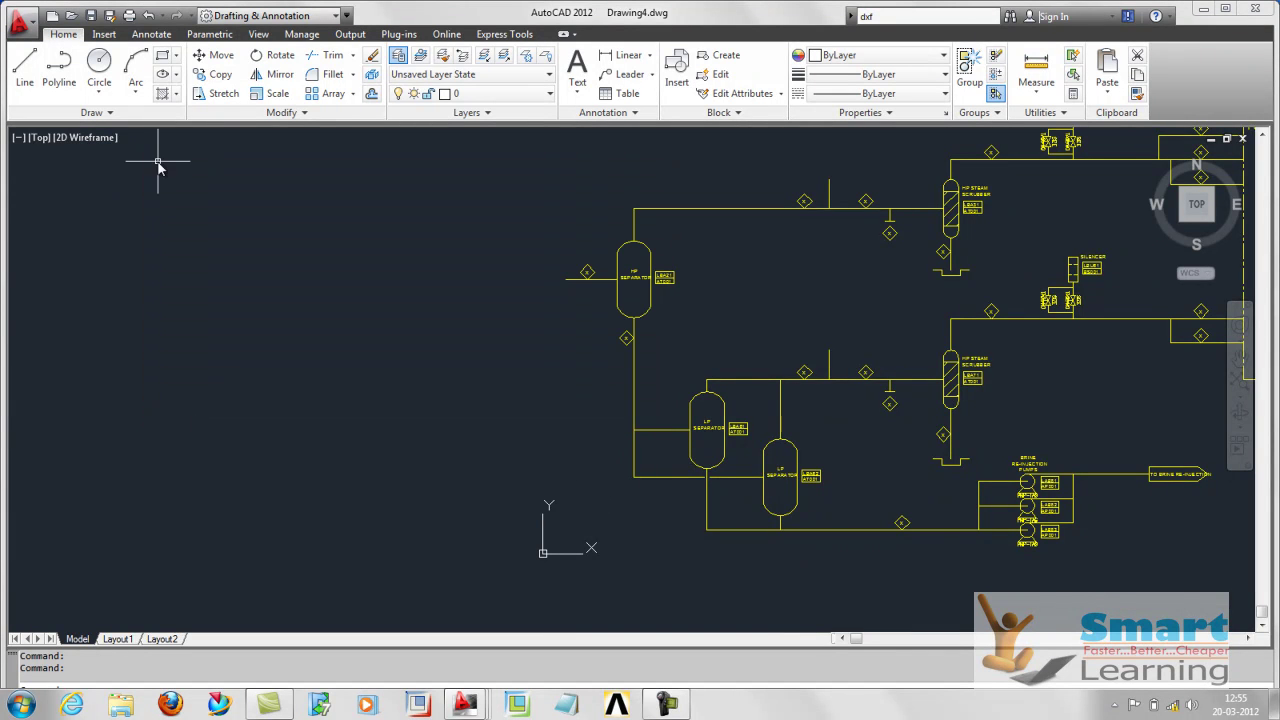
scroll(563, 345, "down", 2)
scroll(570, 355, "up", 2)
scroll(555, 345, "up", 3)
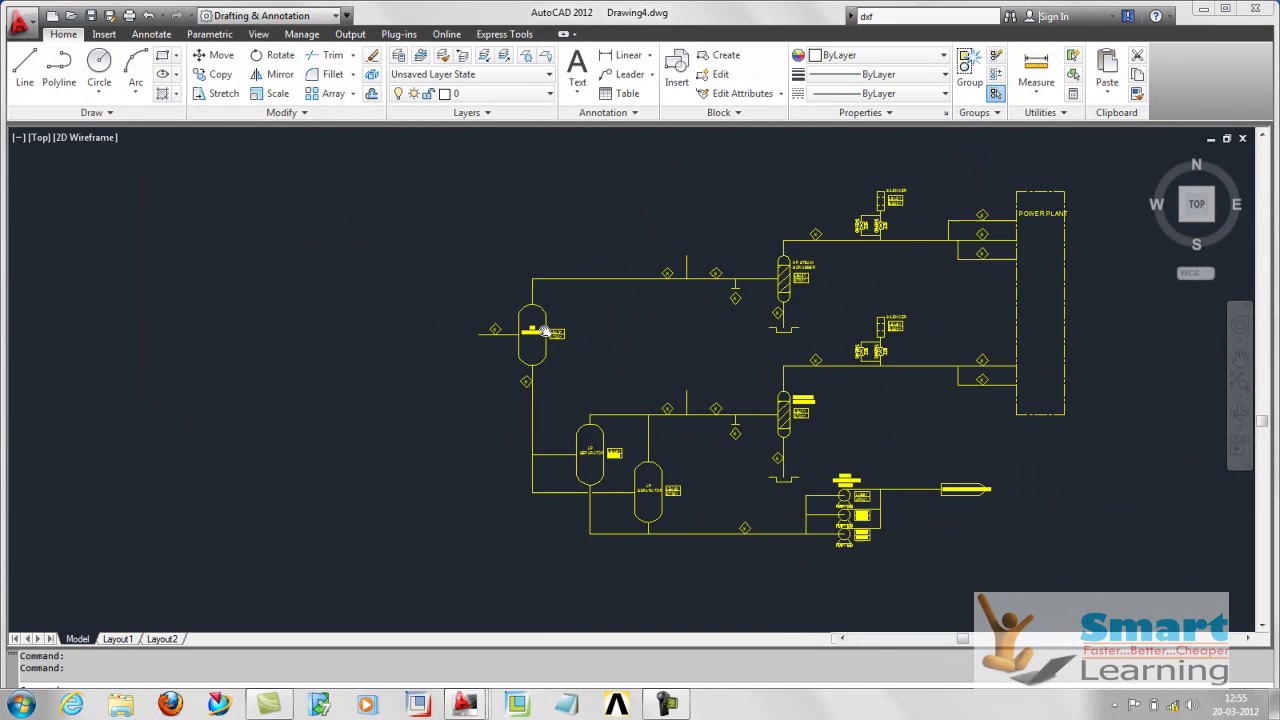
scroll(545, 332, "up", 2)
scroll(349, 277, "down", 3)
scroll(368, 300, "down", 1)
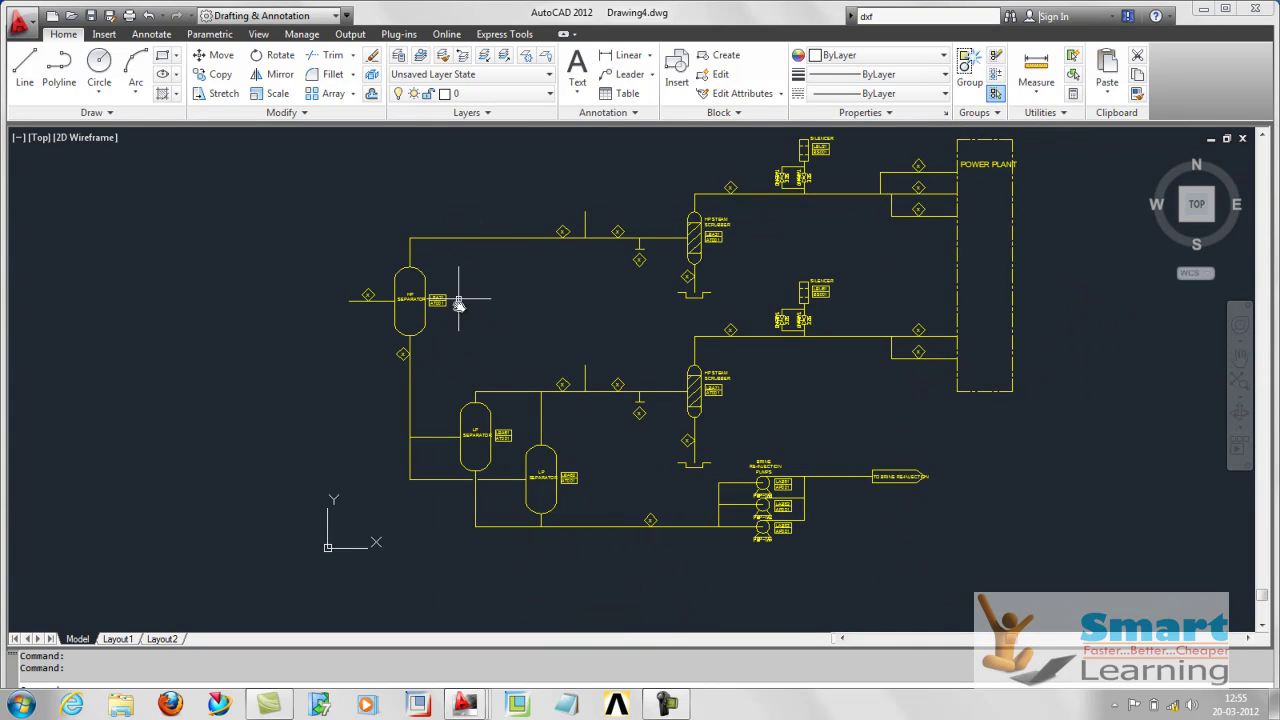
scroll(461, 345, "down", 2)
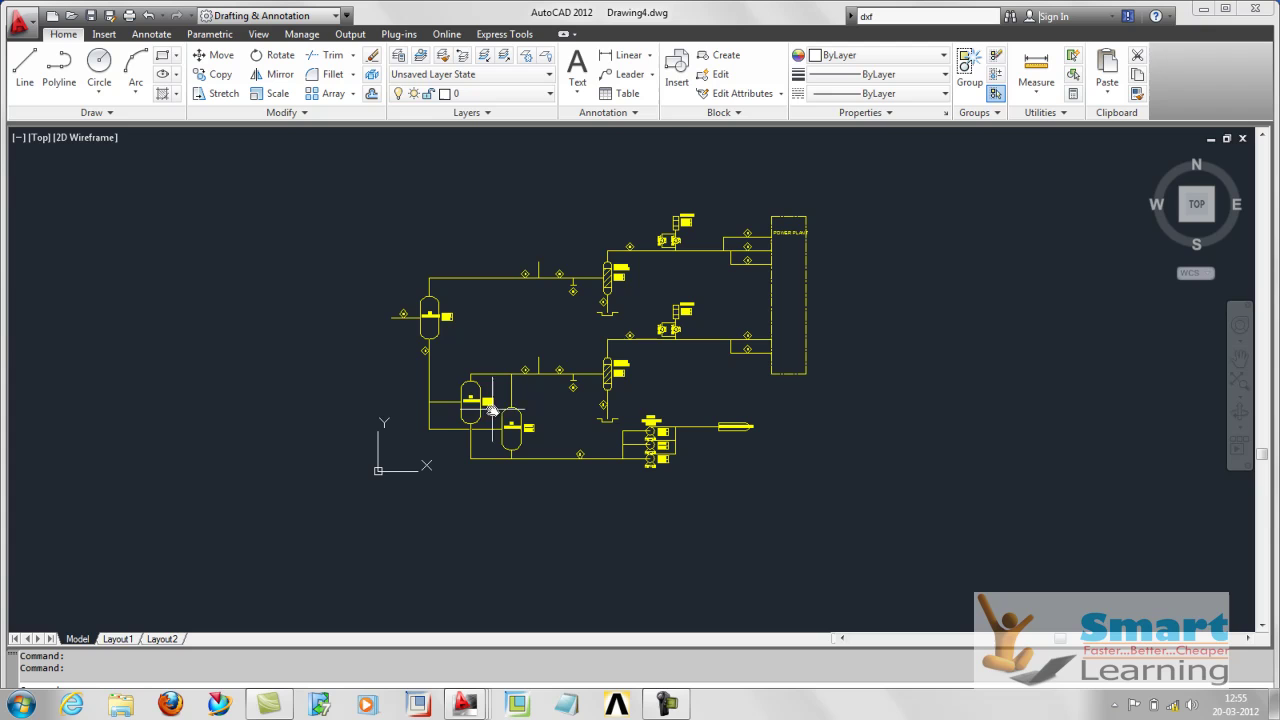
left_click(461, 97)
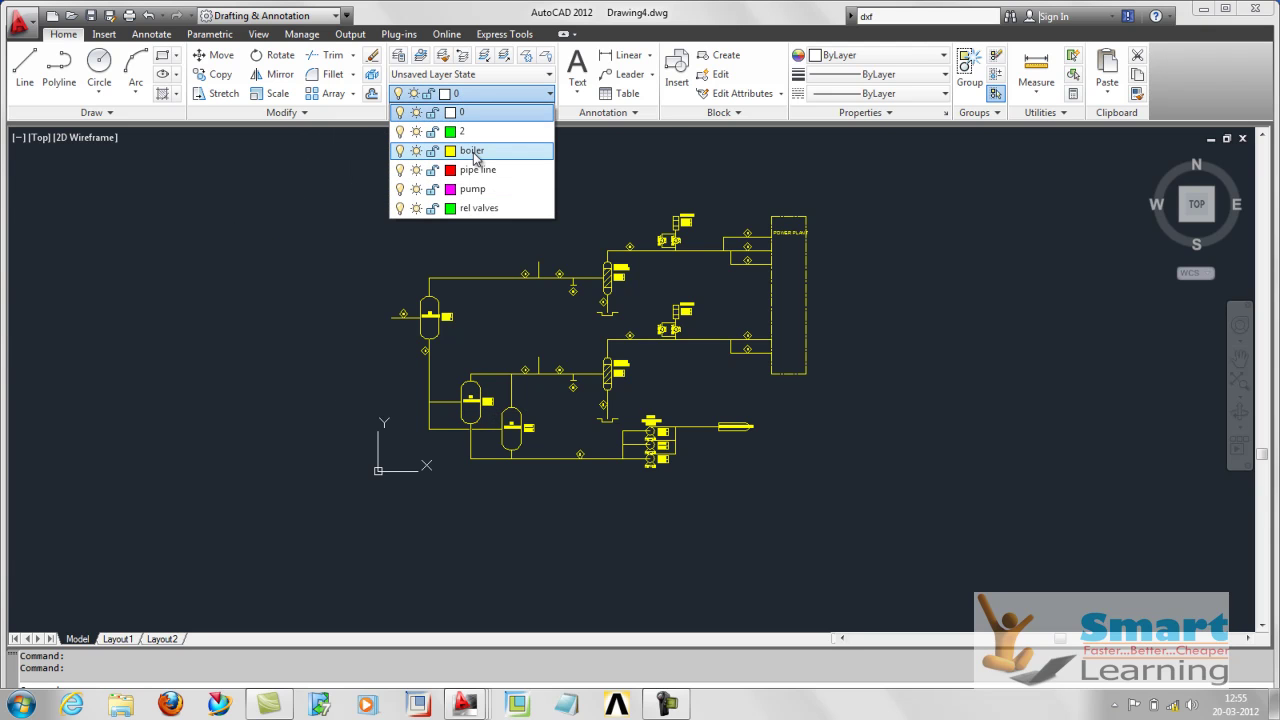
left_click(600, 175)
left_click(572, 191)
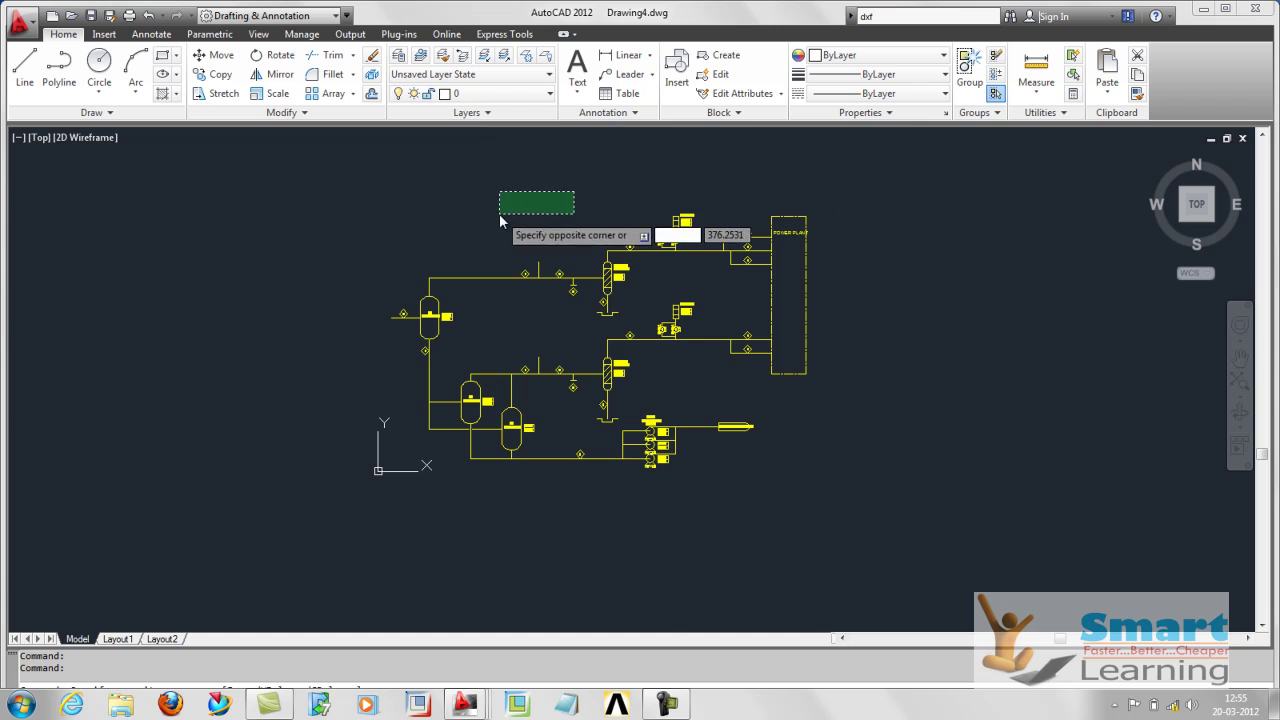
scroll(393, 347, "up", 2)
scroll(447, 272, "up", 3)
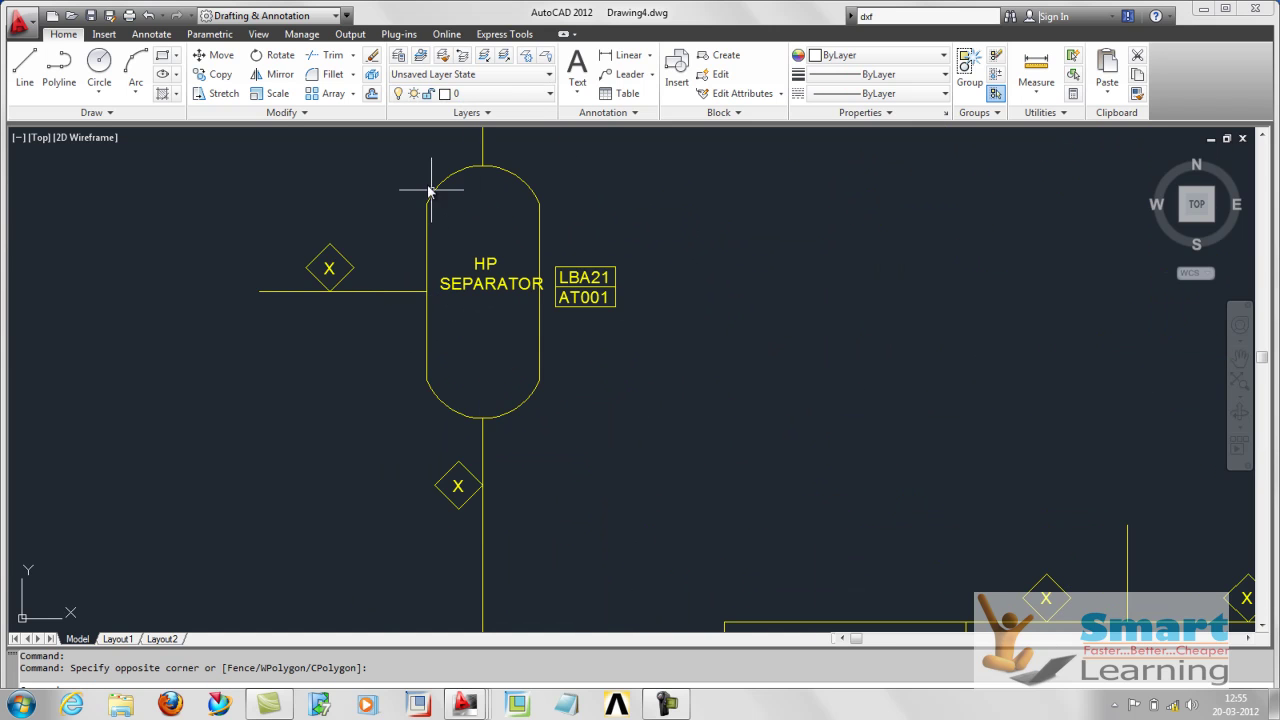
Window-select the HP separator and both LP separator vessels.
left_click(412, 160)
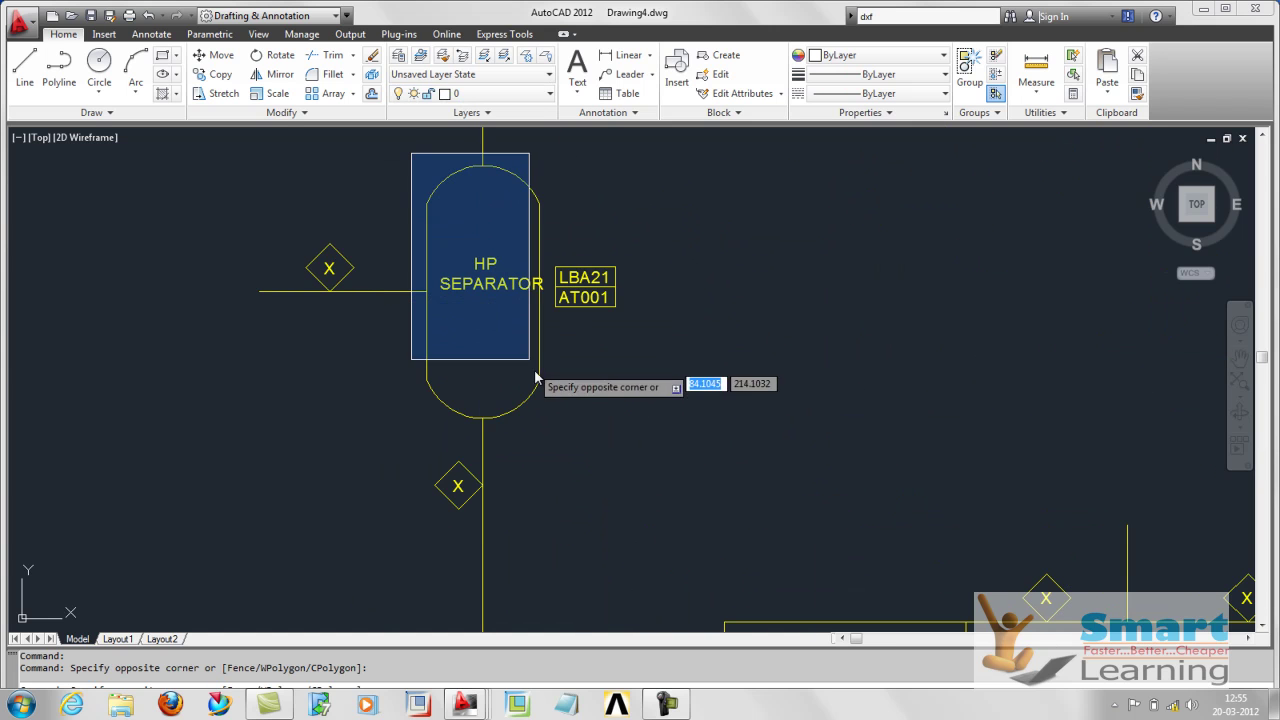
left_click(553, 433)
scroll(448, 245, "down", 4)
scroll(534, 470, "up", 3)
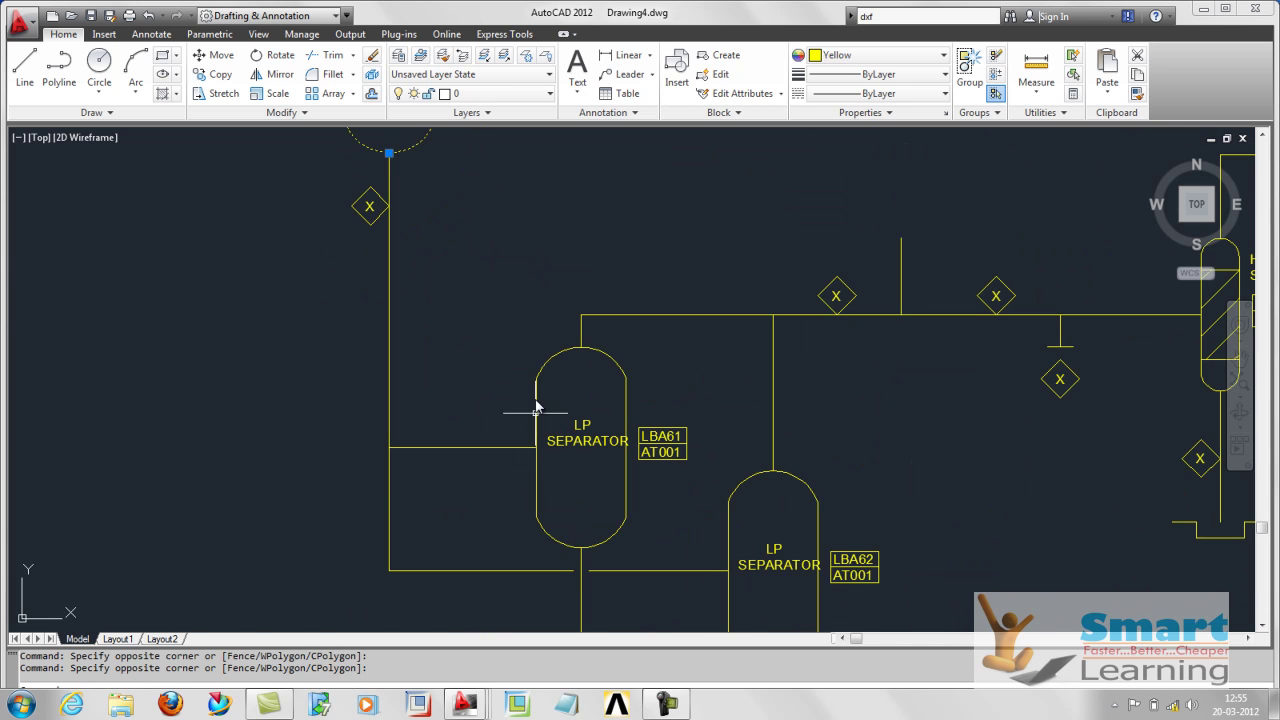
left_click(522, 340)
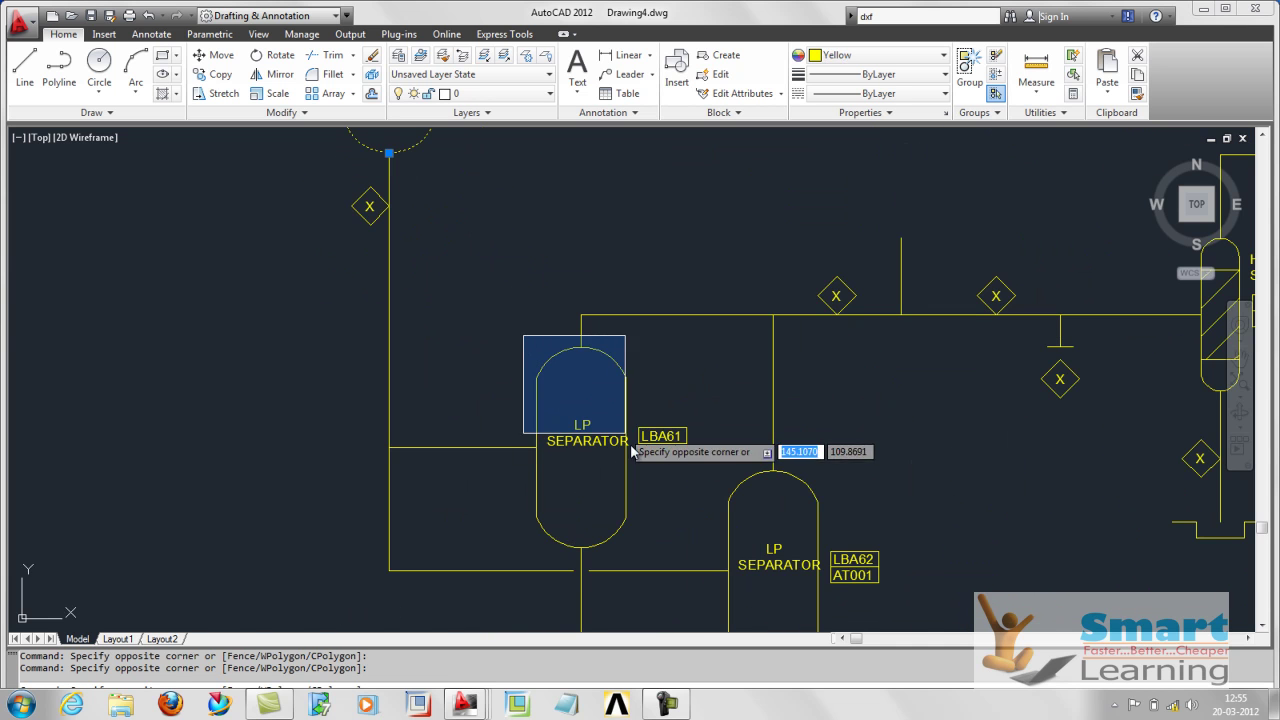
left_click(642, 558)
middle_click_drag(697, 545, 668, 467)
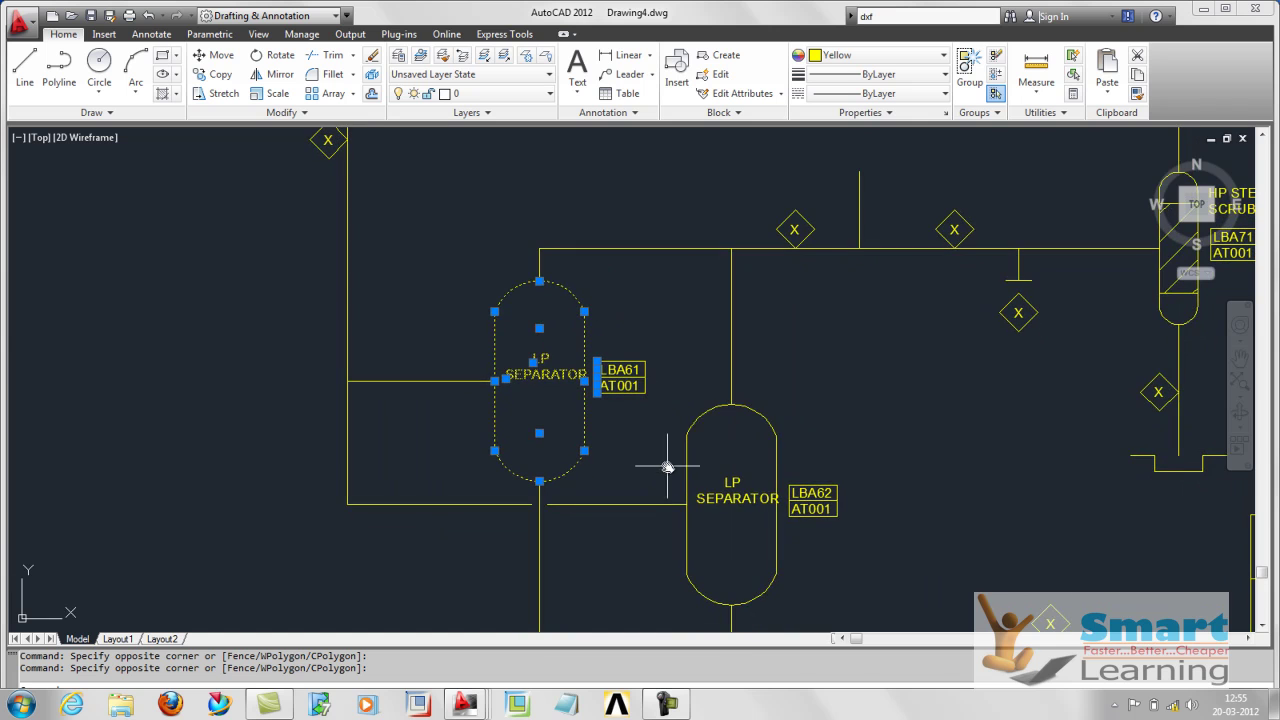
left_click(672, 371)
left_click(805, 630)
Add the lower and upper HP steam scrubbers to the selection.
scroll(785, 425, "down", 2)
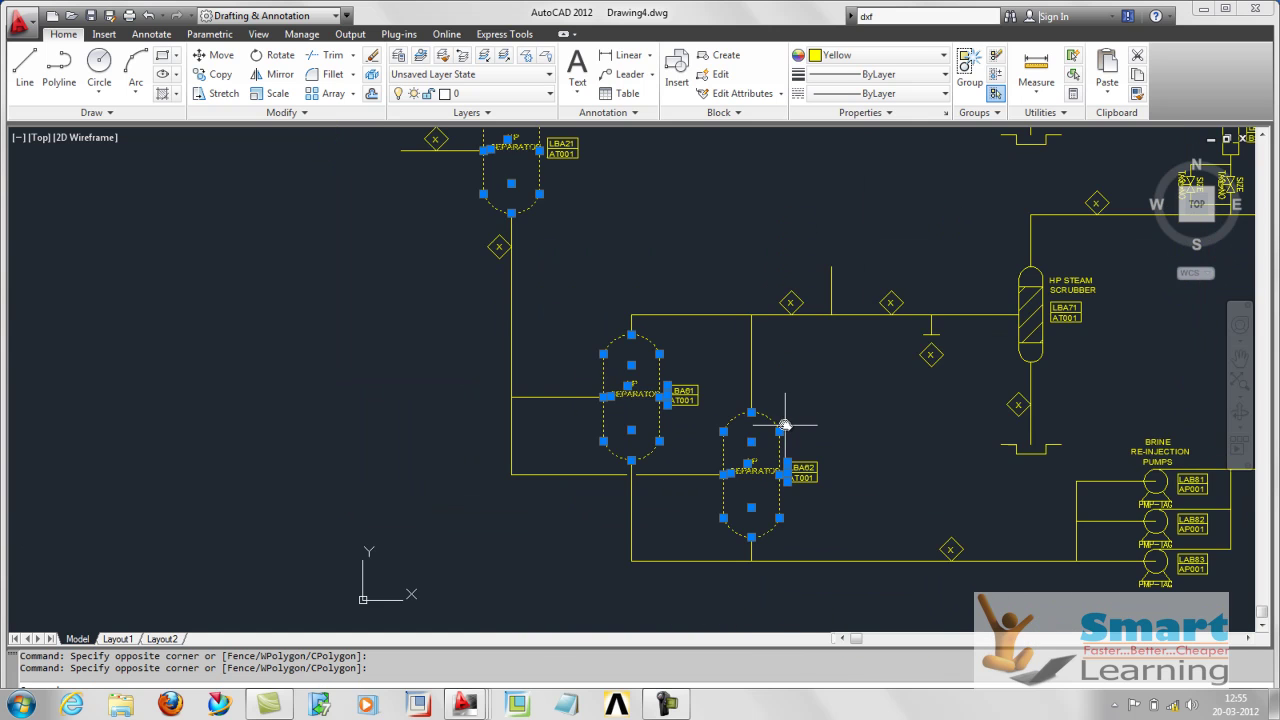
middle_click_drag(785, 425, 770, 390)
scroll(826, 316, "up", 3)
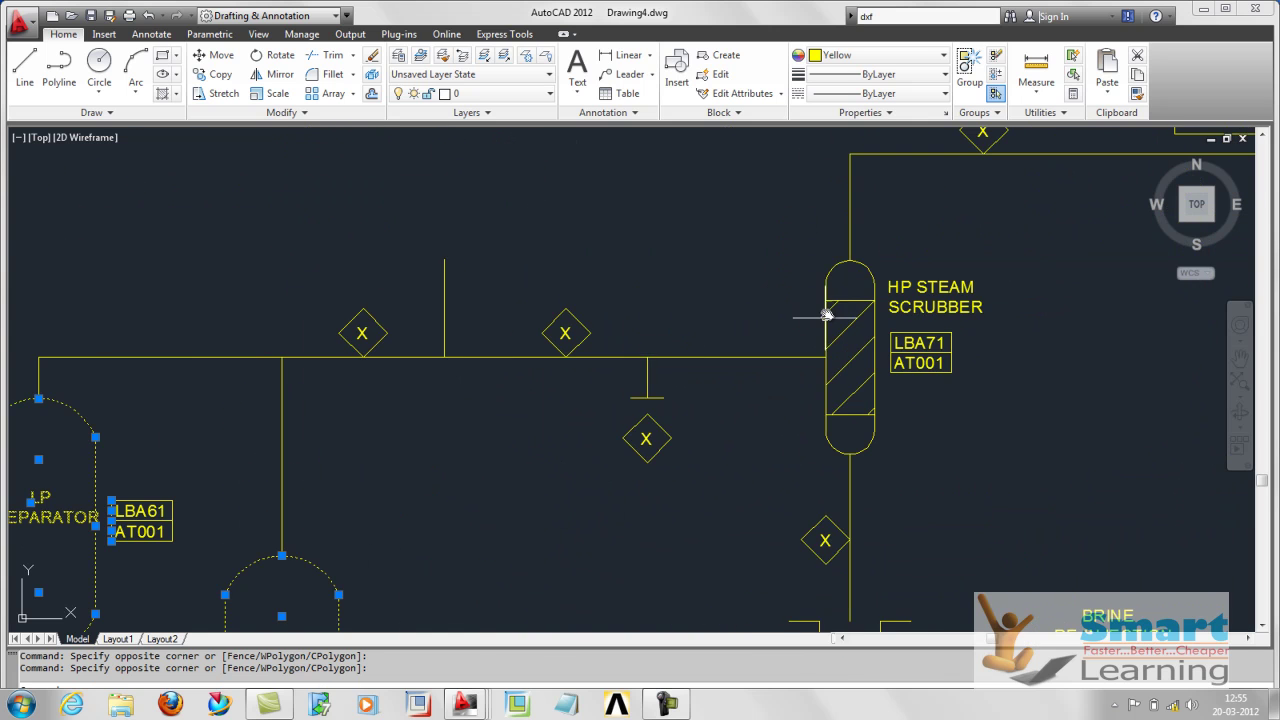
left_click(808, 249)
left_click(884, 477)
scroll(766, 392, "down", 2)
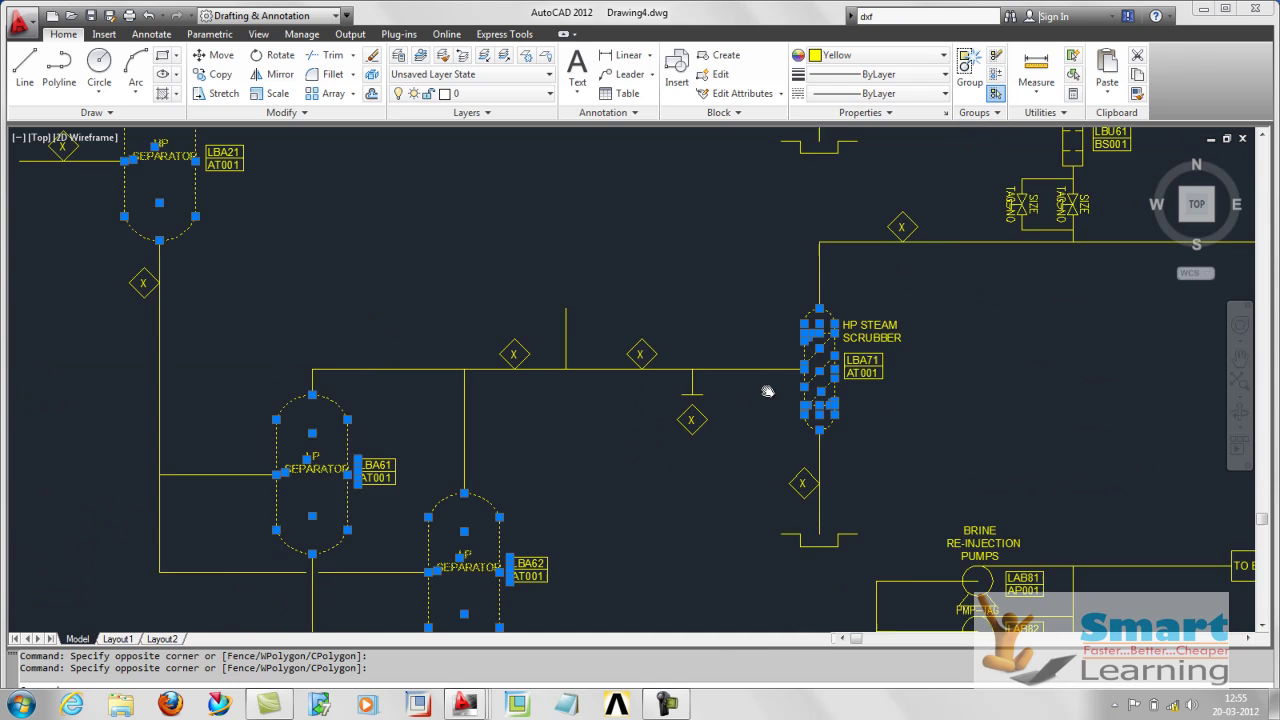
scroll(770, 360, "down", 3)
scroll(781, 239, "up", 2)
scroll(755, 218, "up", 2)
left_click(751, 213)
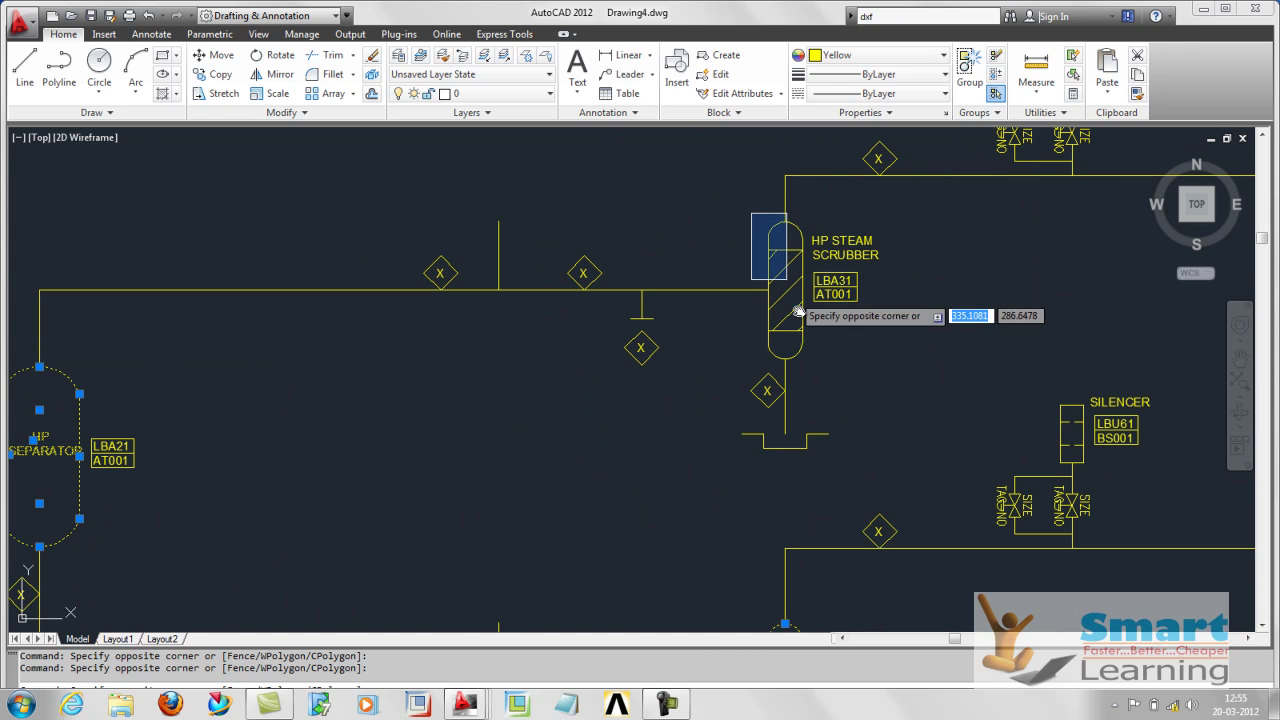
left_click(808, 362)
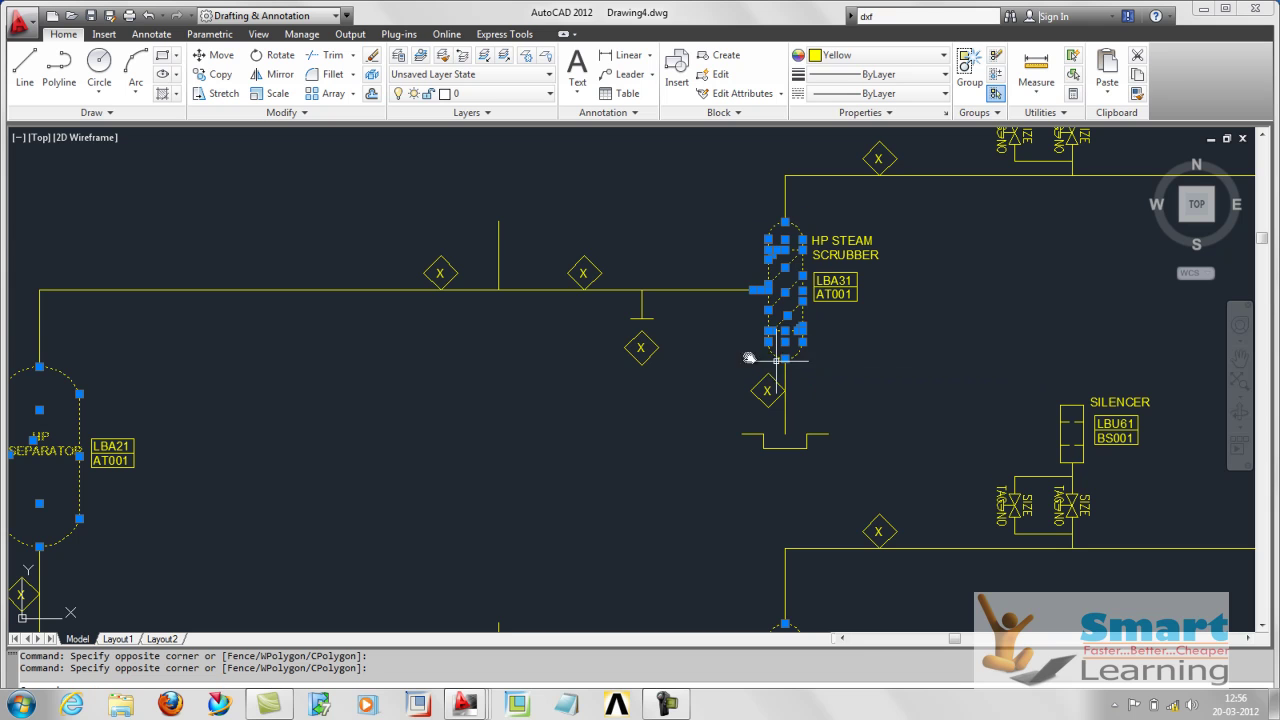
Move the selected vessels onto the boiler layer with colour ByLayer.
left_click(442, 95)
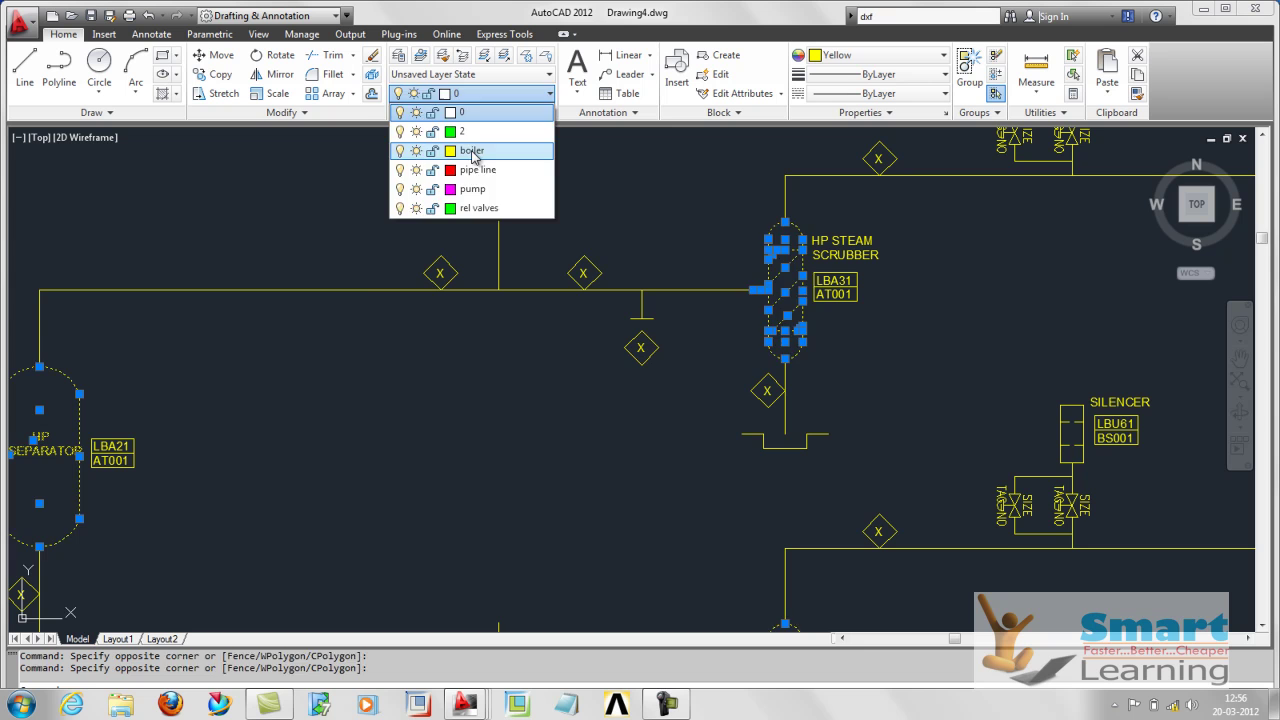
left_click(474, 152)
scroll(619, 283, "down", 5)
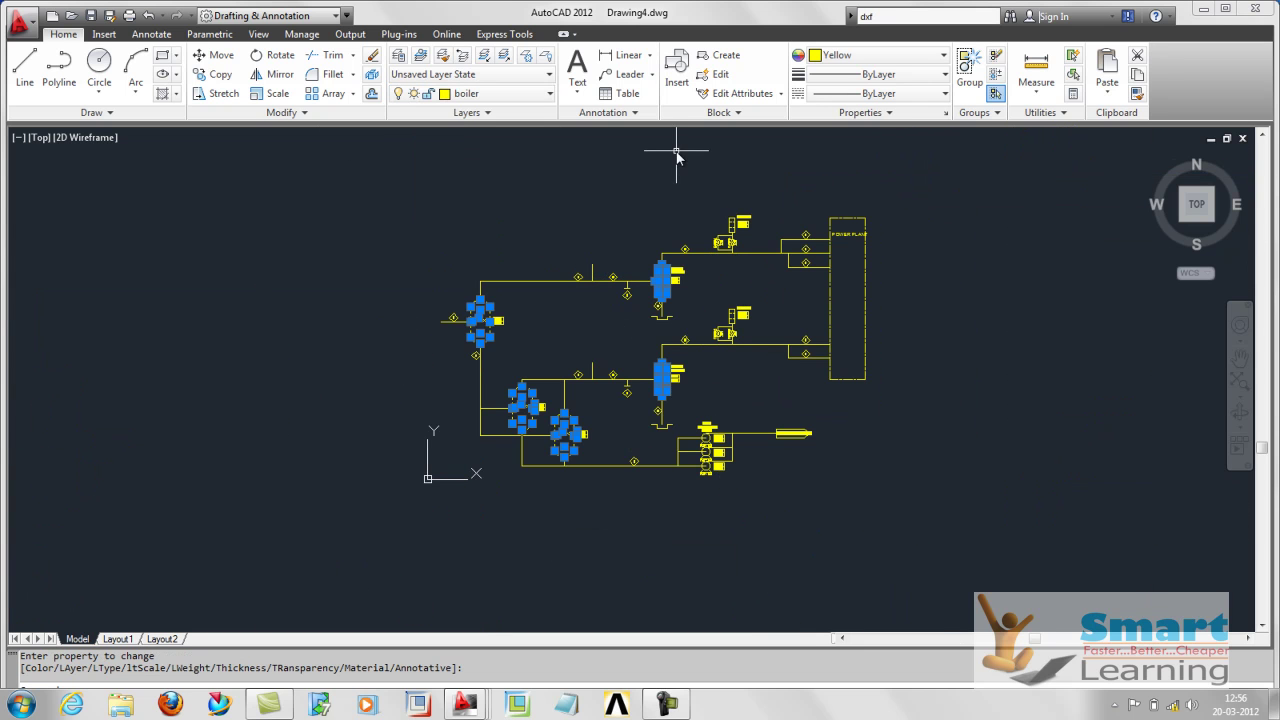
left_click(845, 57)
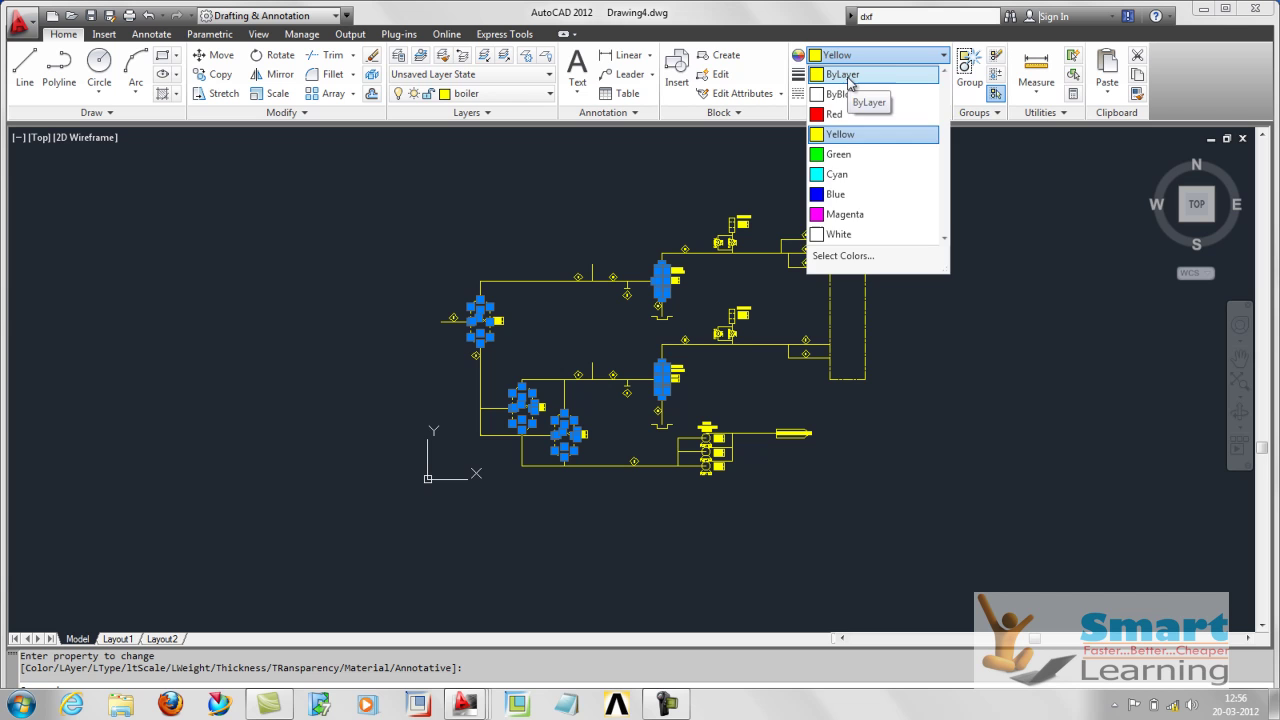
left_click(845, 75)
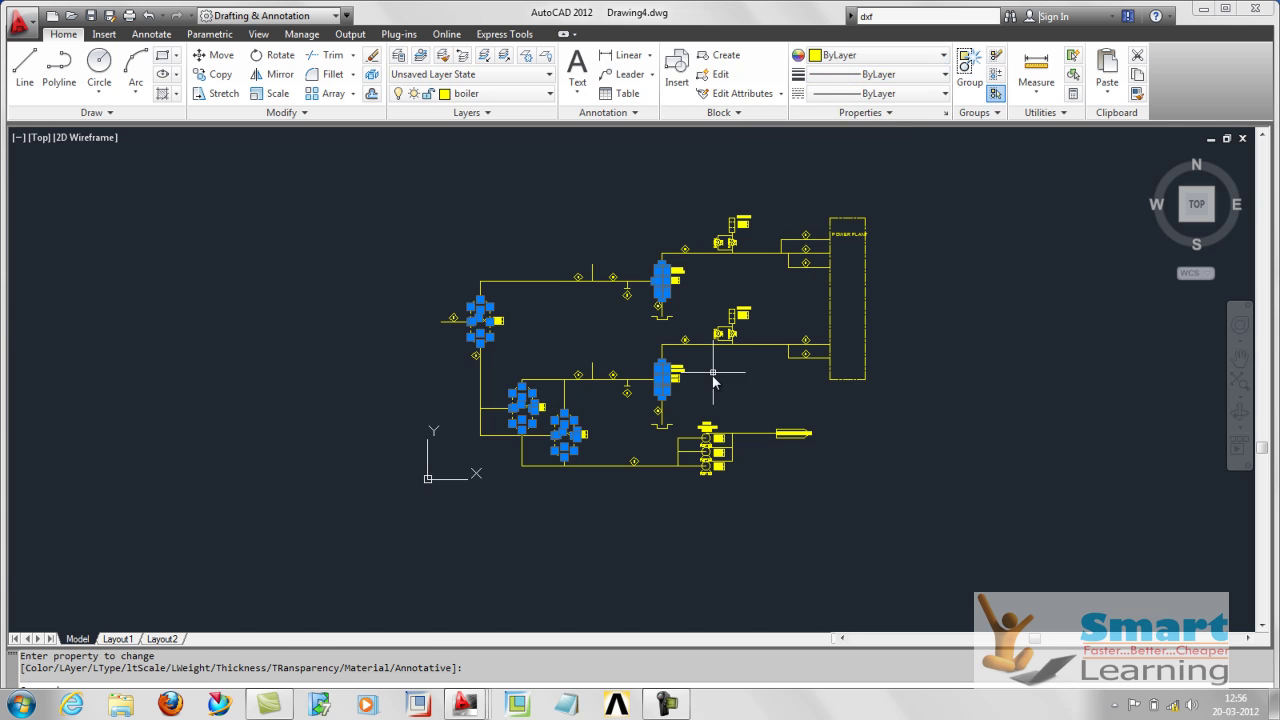
key("Escape")
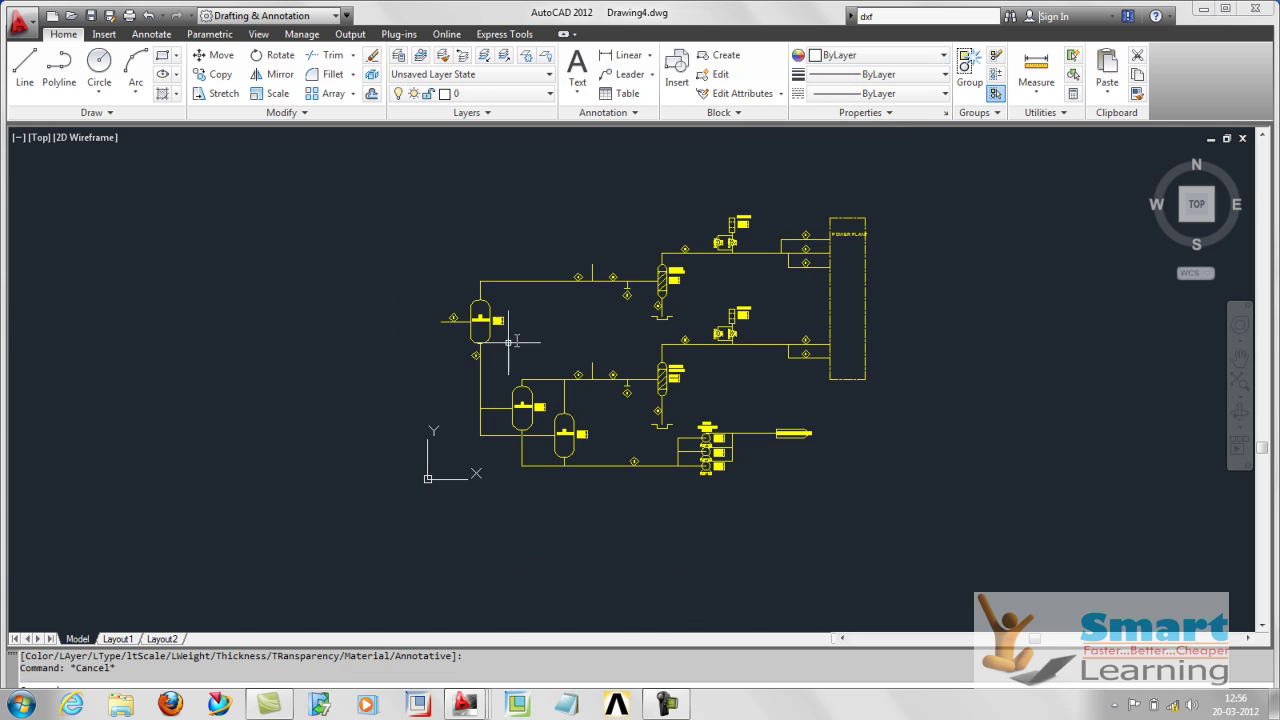
Select the top pipe line and the pipe branches into the power plant.
scroll(509, 342, "up", 4)
scroll(489, 273, "down", 1)
left_click(476, 210)
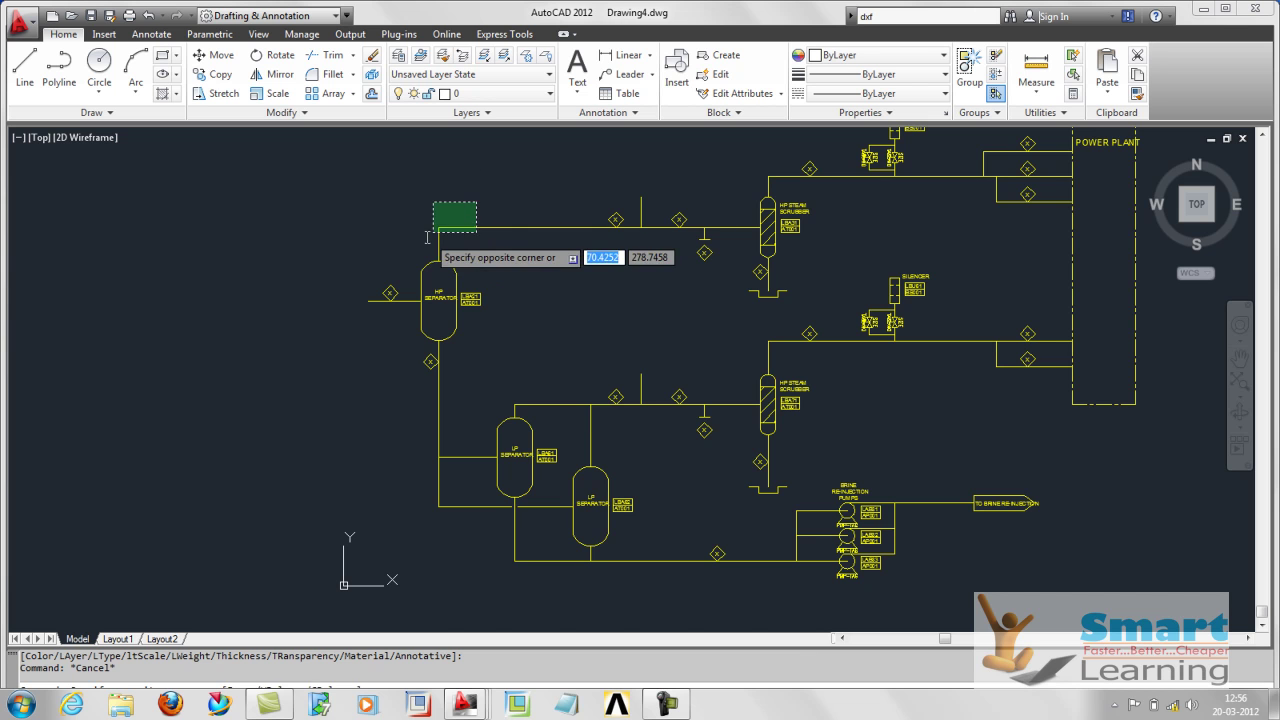
left_click(418, 245)
scroll(773, 197, "up", 3)
scroll(773, 197, "up", 1)
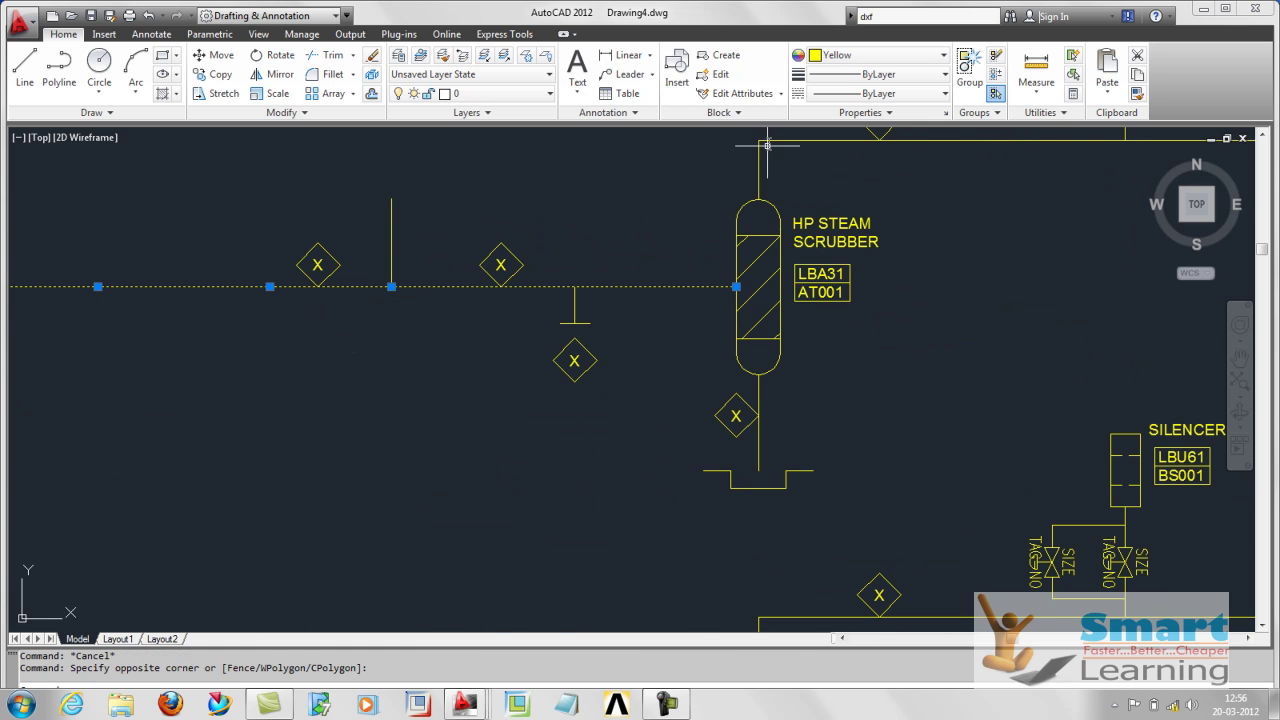
scroll(735, 150, "down", 1)
scroll(714, 229, "down", 2)
scroll(908, 237, "down", 1)
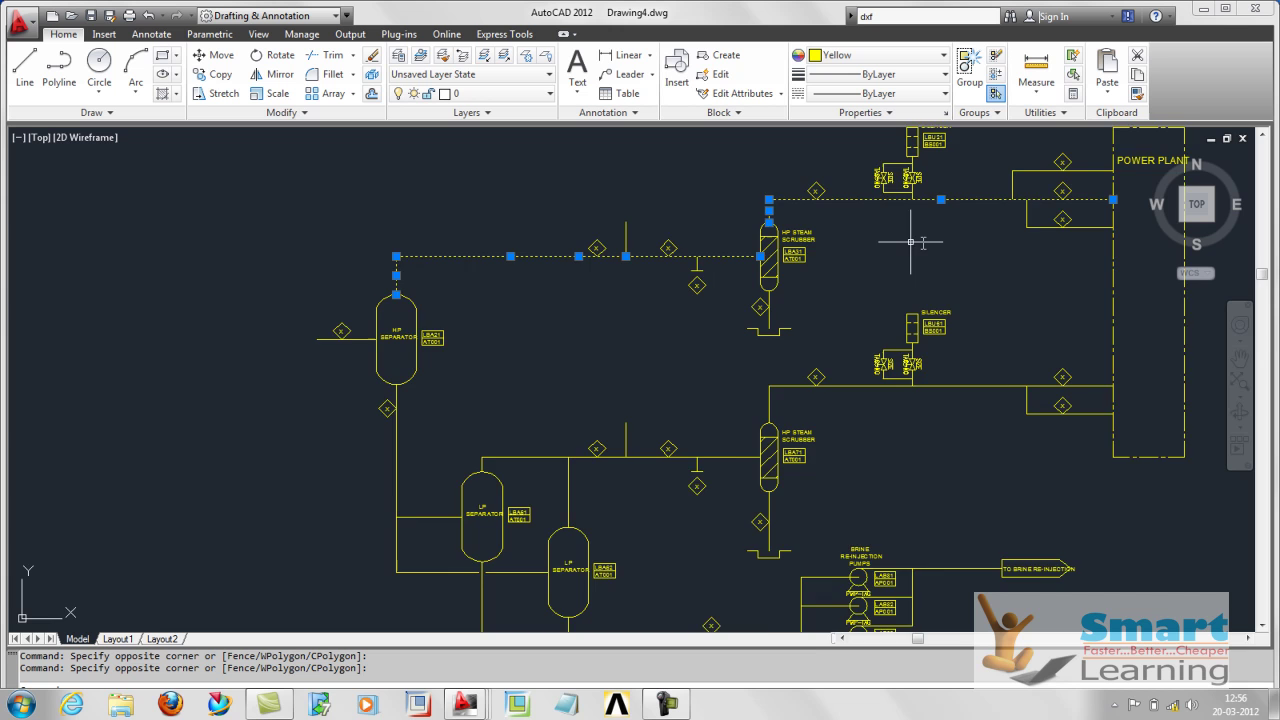
middle_click_drag(908, 237, 684, 273)
scroll(808, 208, "up", 3)
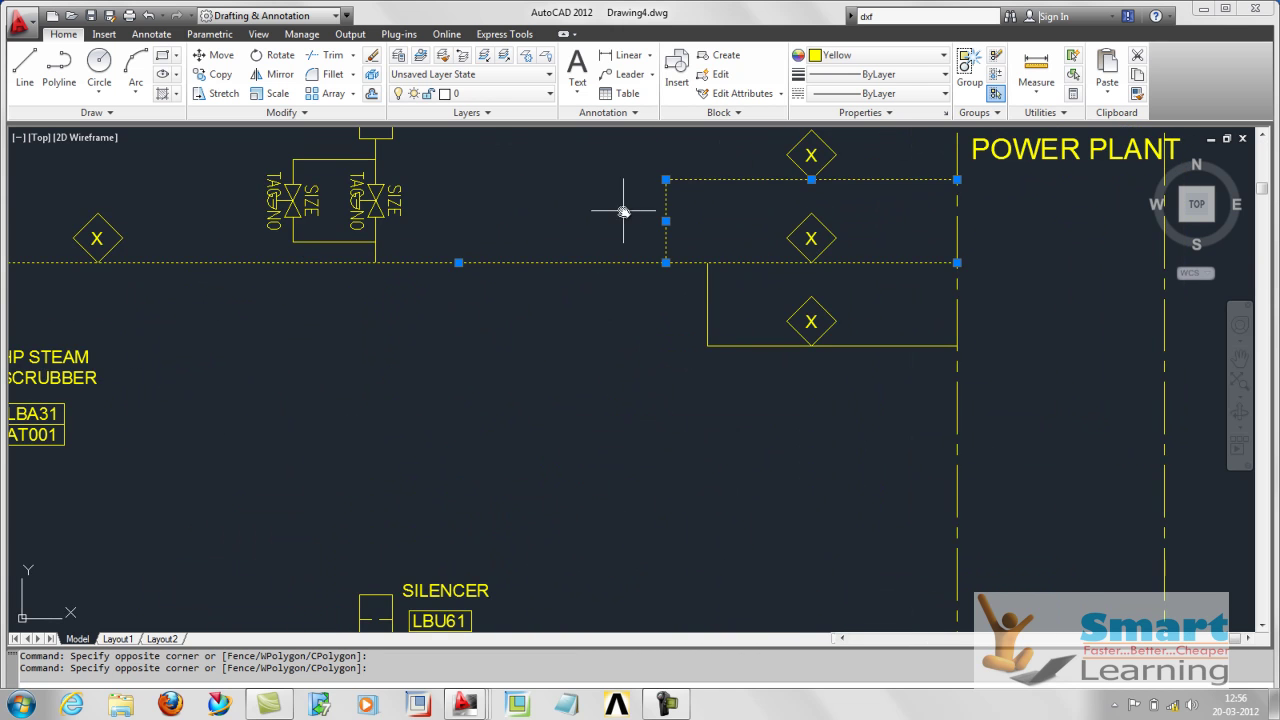
scroll(731, 343, "down", 3)
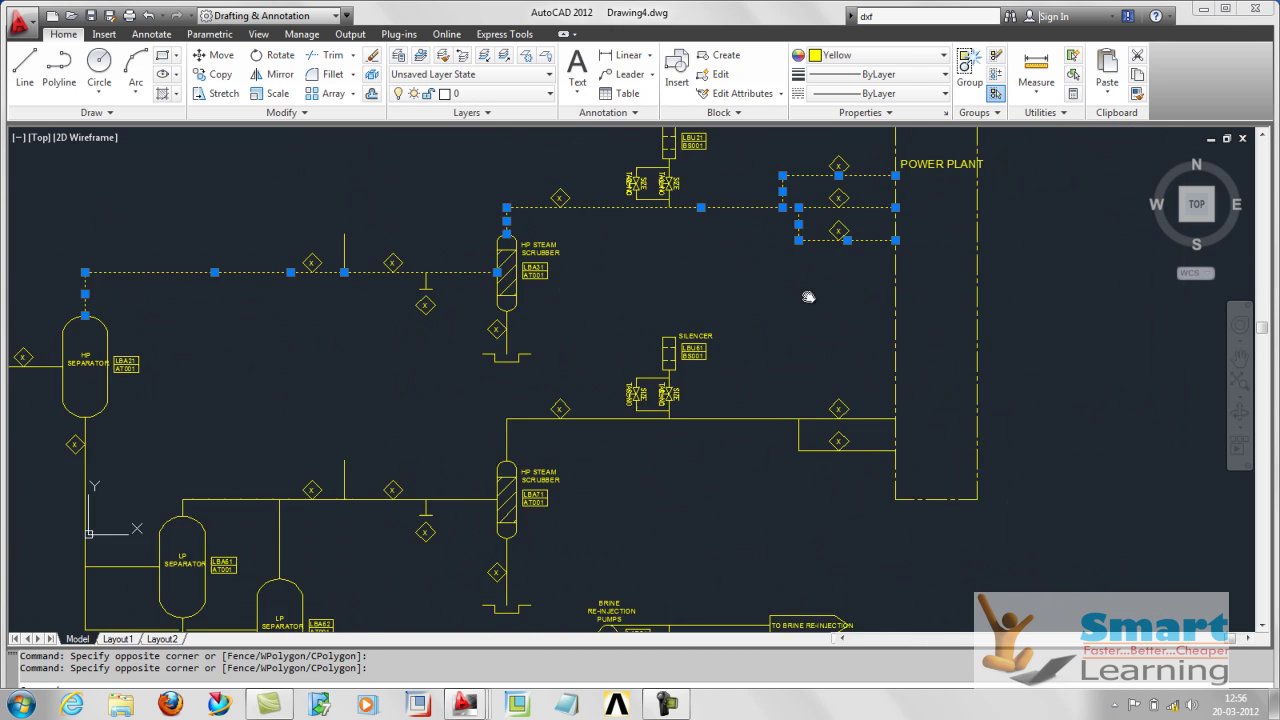
scroll(805, 383, "up", 2)
left_click(857, 375)
left_click(812, 400)
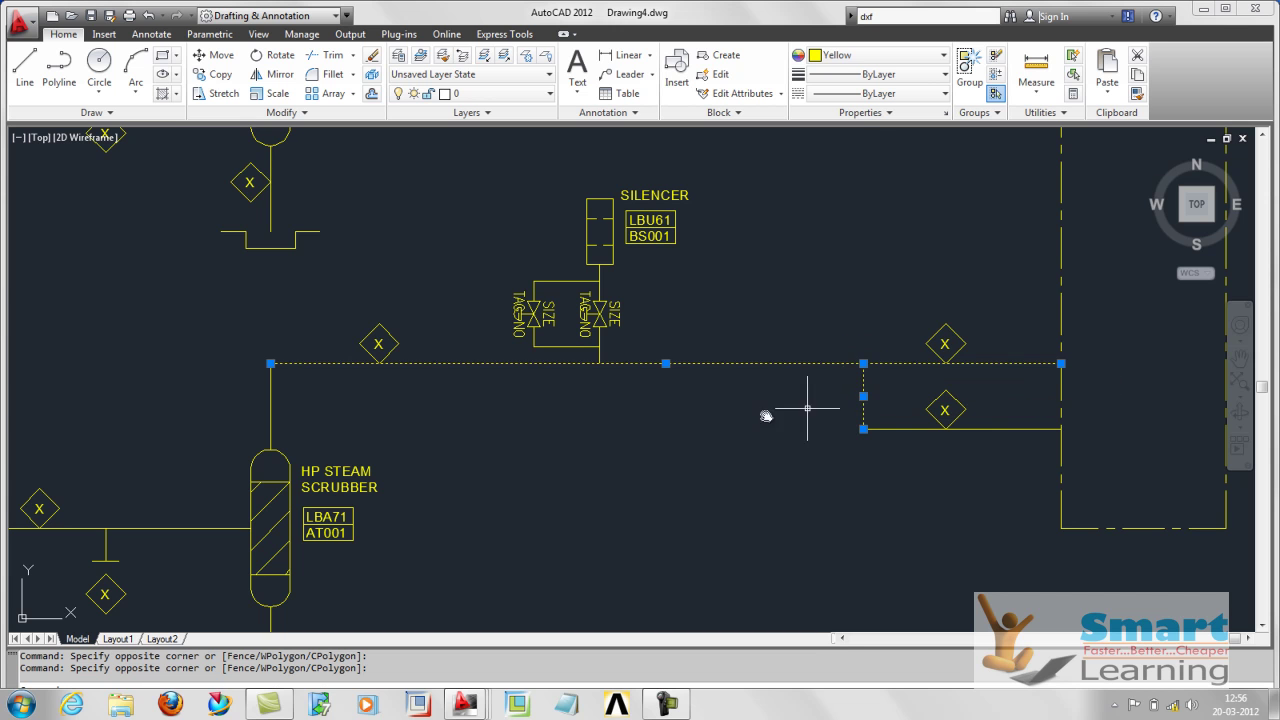
Add the LP separator pipes, bottom pipe run and pump inlet/outlet pipes to the selection.
scroll(577, 396, "down", 1)
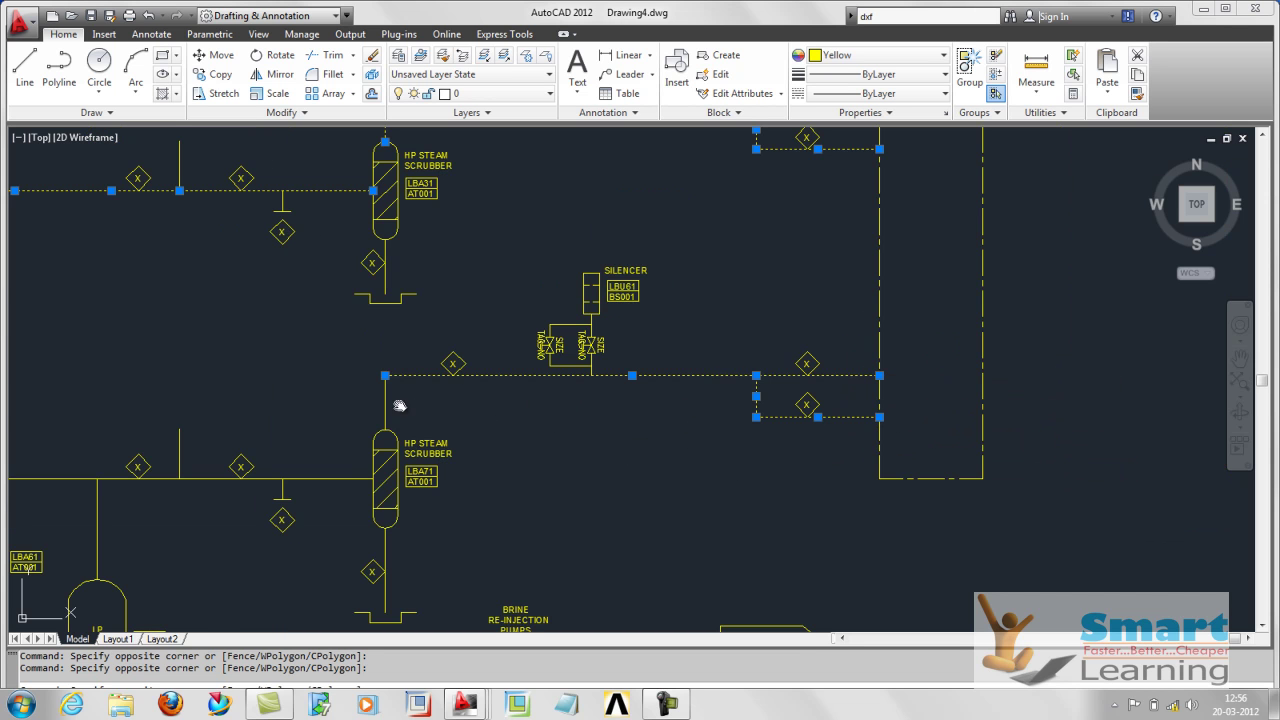
middle_click_drag(143, 514, 484, 398)
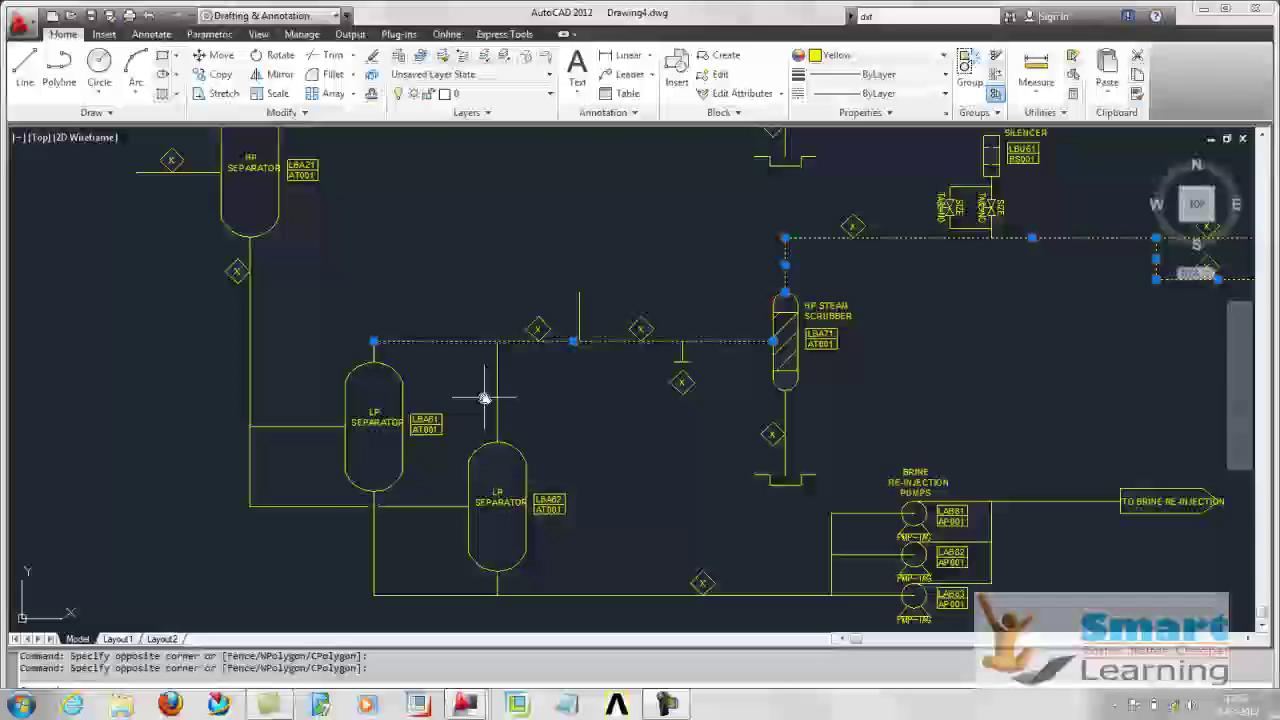
left_click(497, 390)
left_click(248, 500)
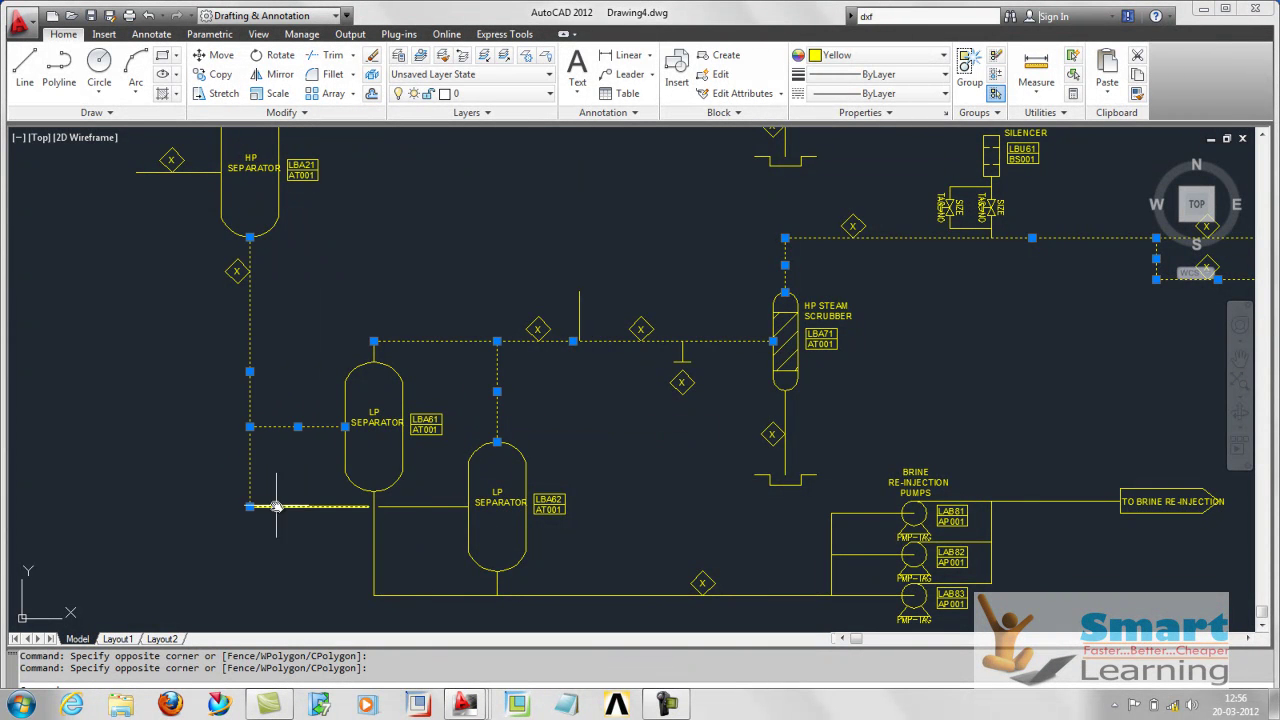
left_click(440, 503)
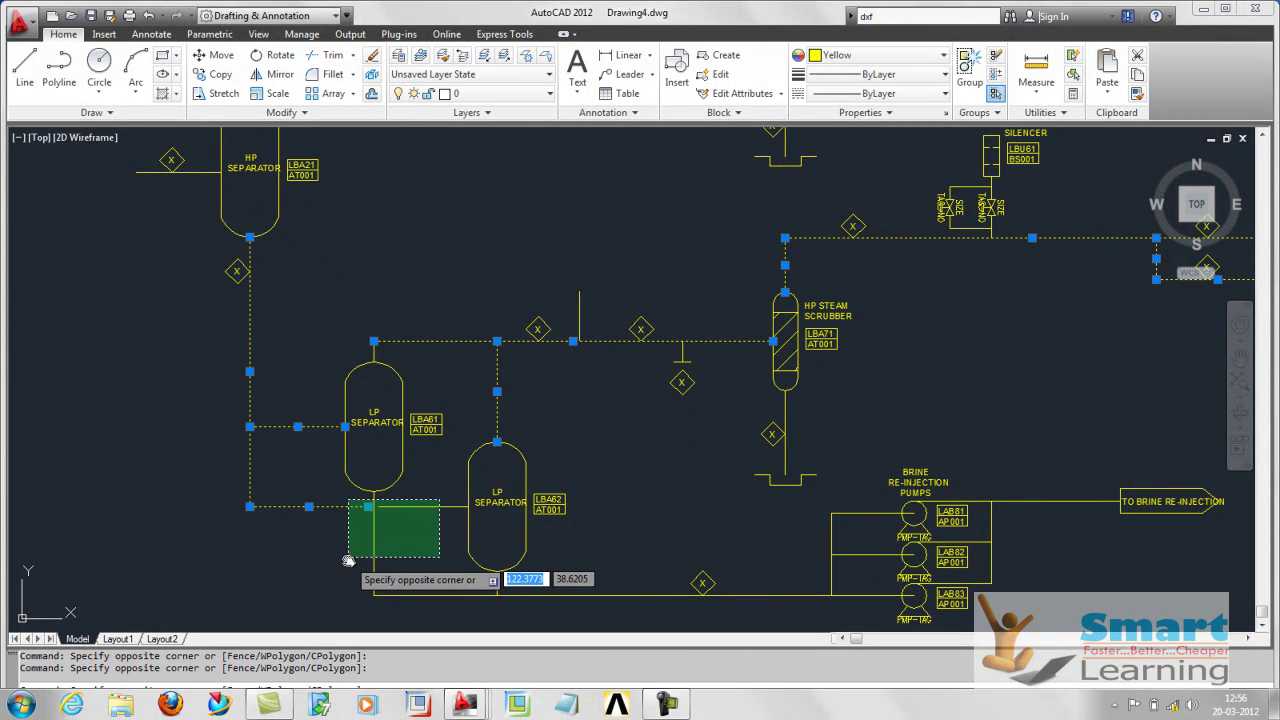
left_click(349, 557)
left_click(565, 589)
left_click(440, 617)
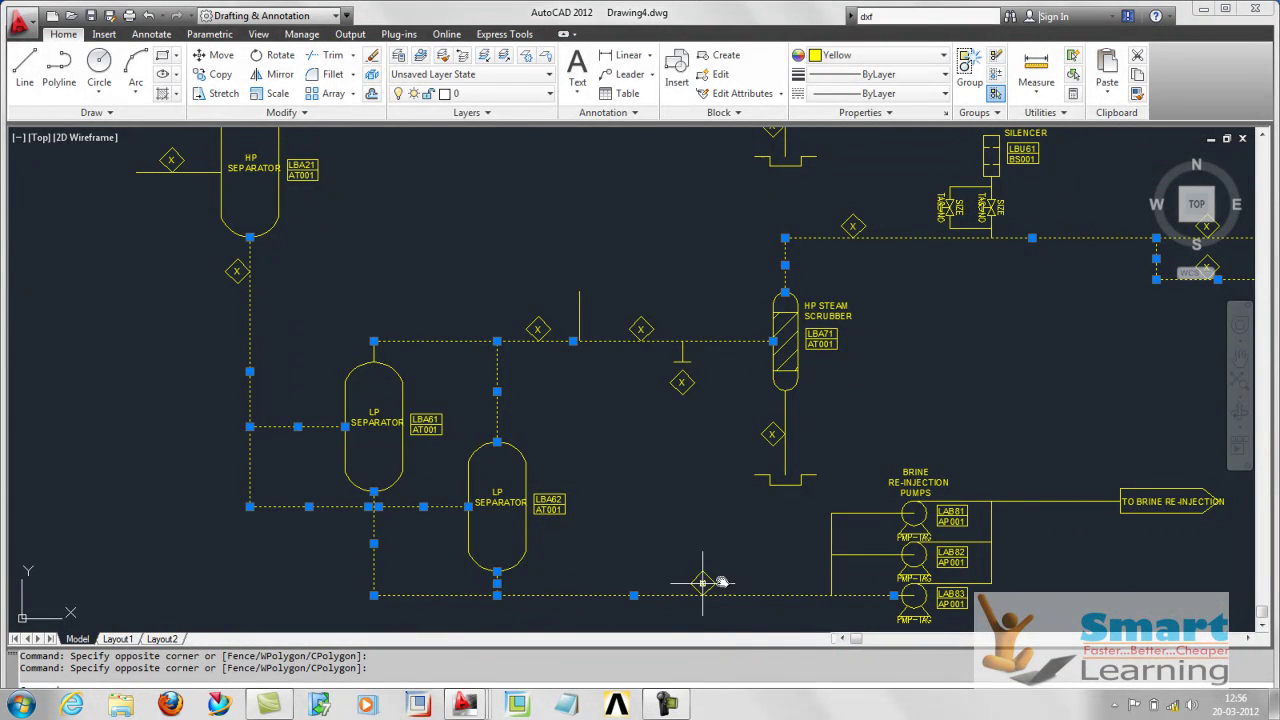
left_click(857, 513)
left_click(758, 628)
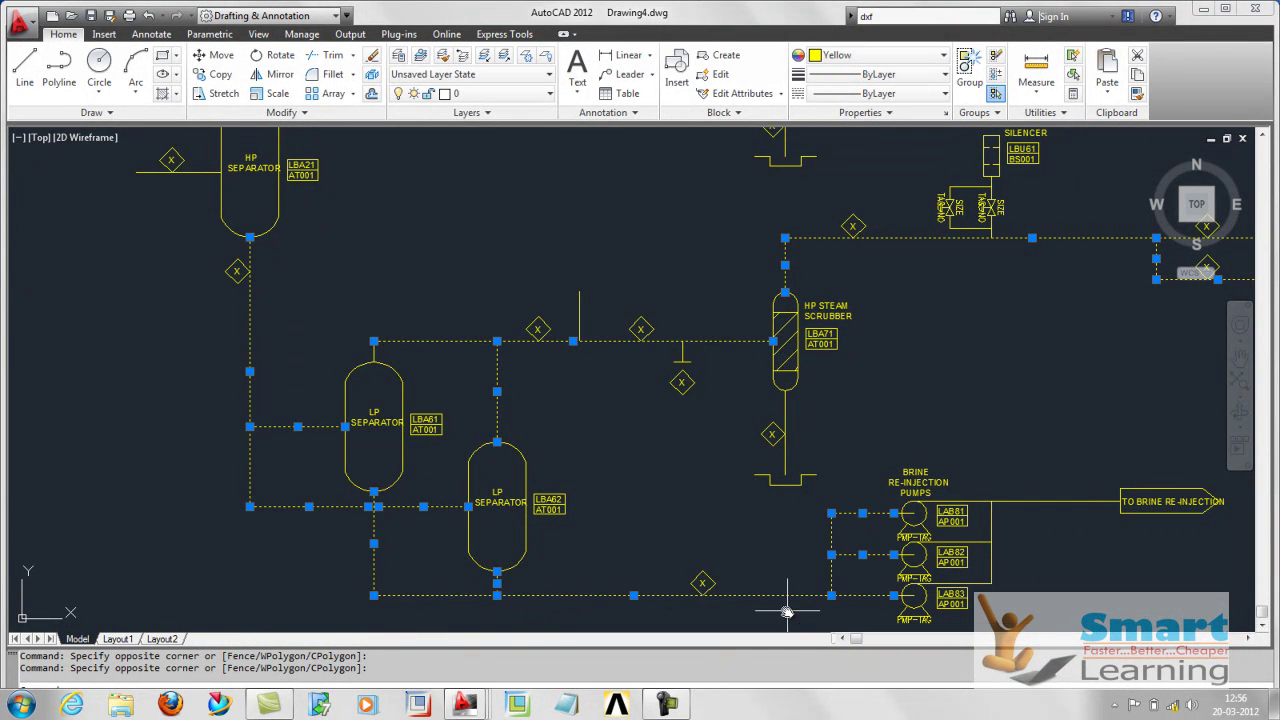
left_click(1033, 477)
left_click(948, 584)
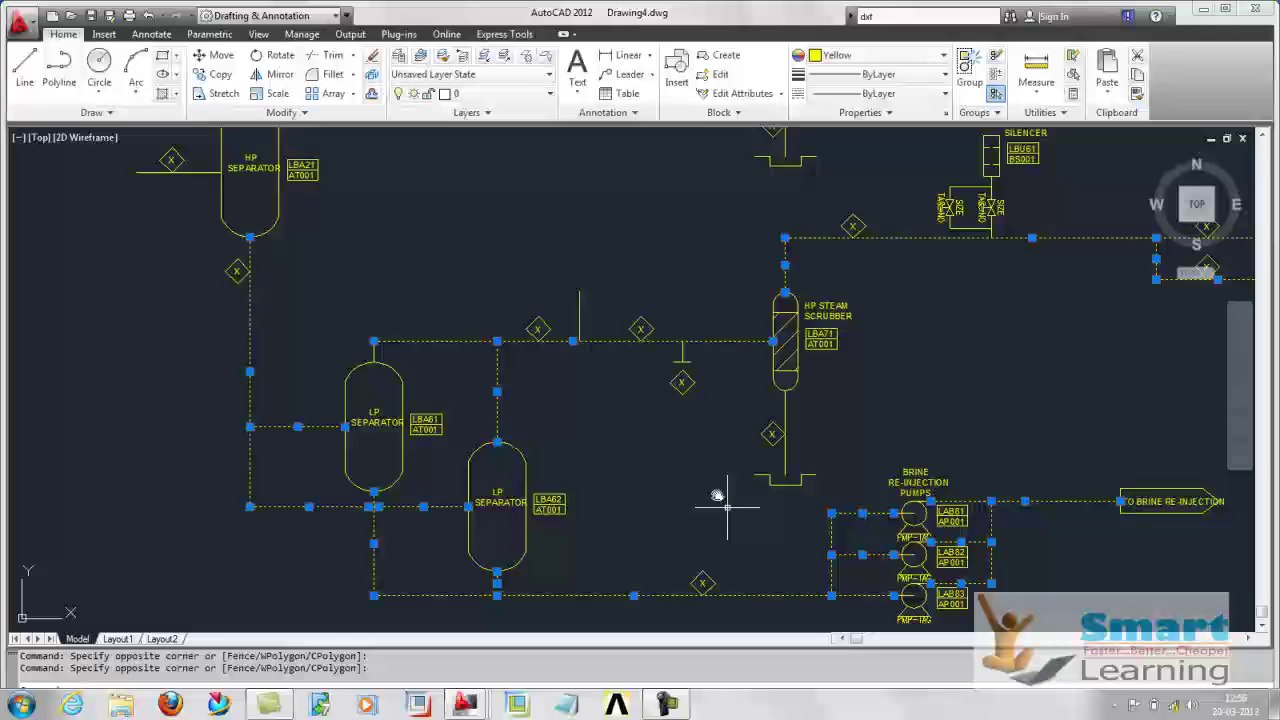
Put the selected pipes on the pipe line layer with colour ByLayer.
left_click(488, 94)
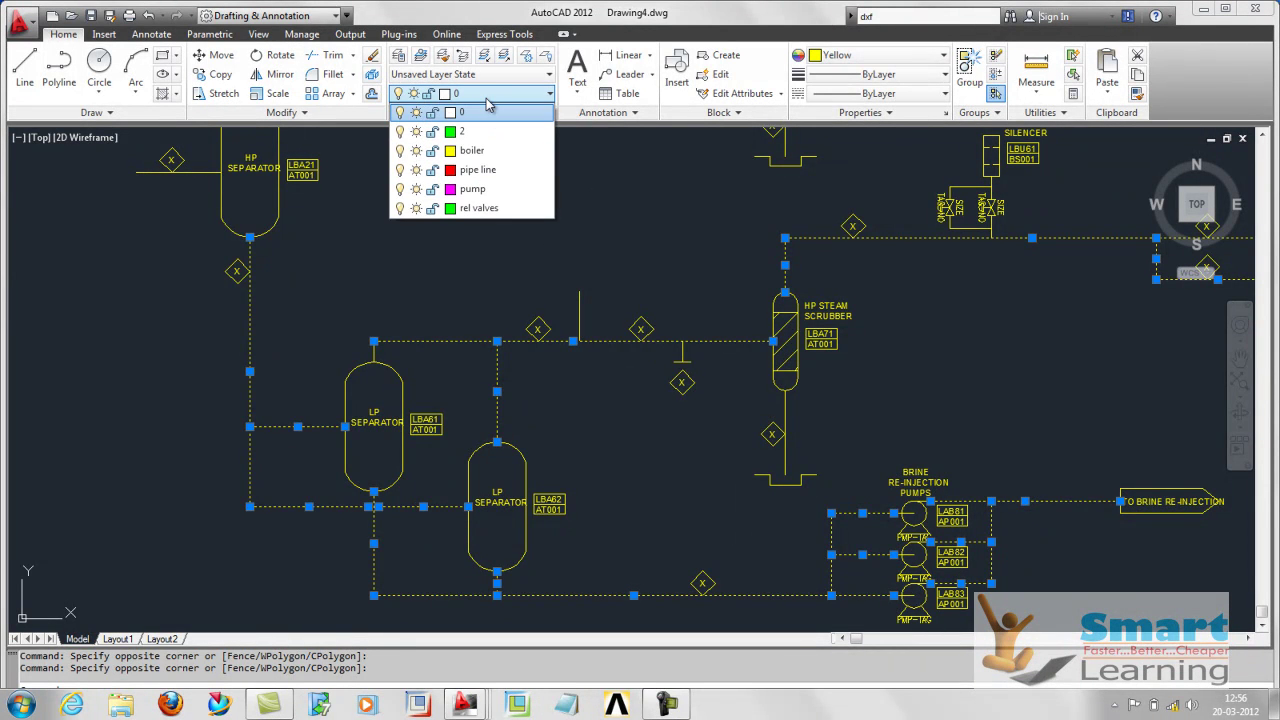
left_click(492, 172)
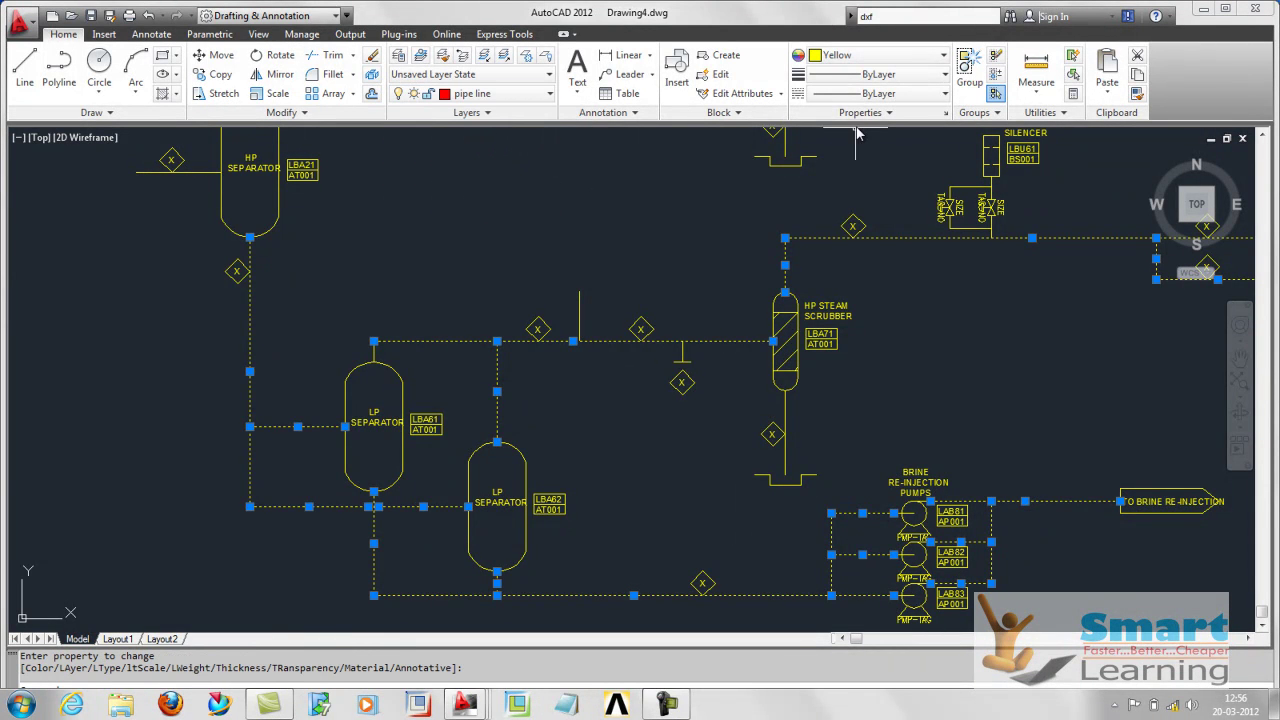
left_click(866, 56)
left_click(847, 70)
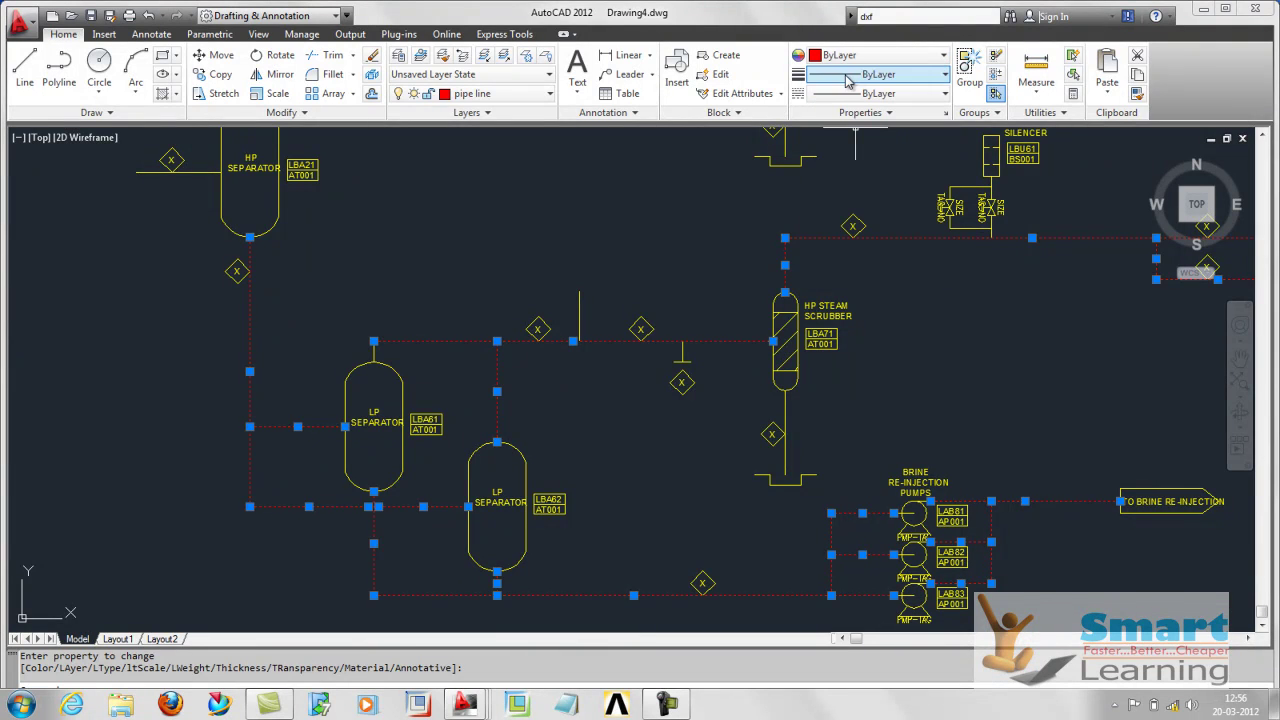
Window-select the three brine re-injection pumps together with their tags.
key("Escape")
scroll(462, 443, "down", 2)
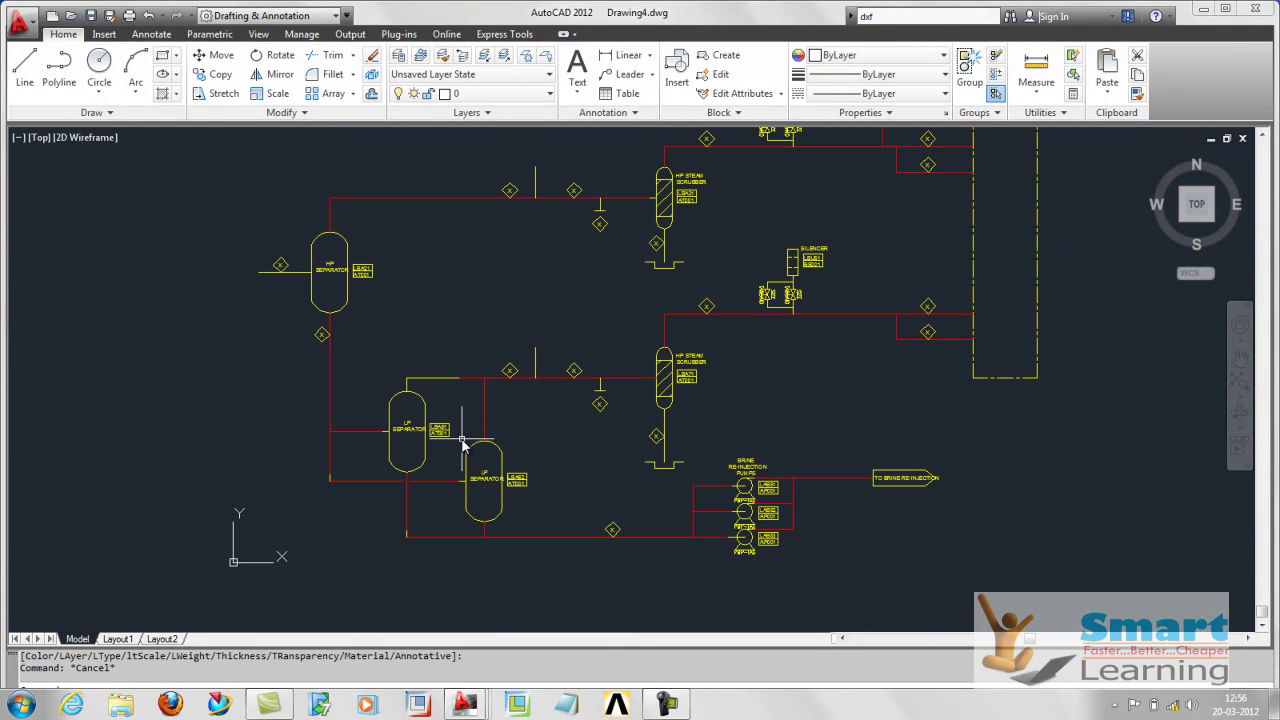
scroll(440, 398, "up", 3)
scroll(412, 418, "down", 3)
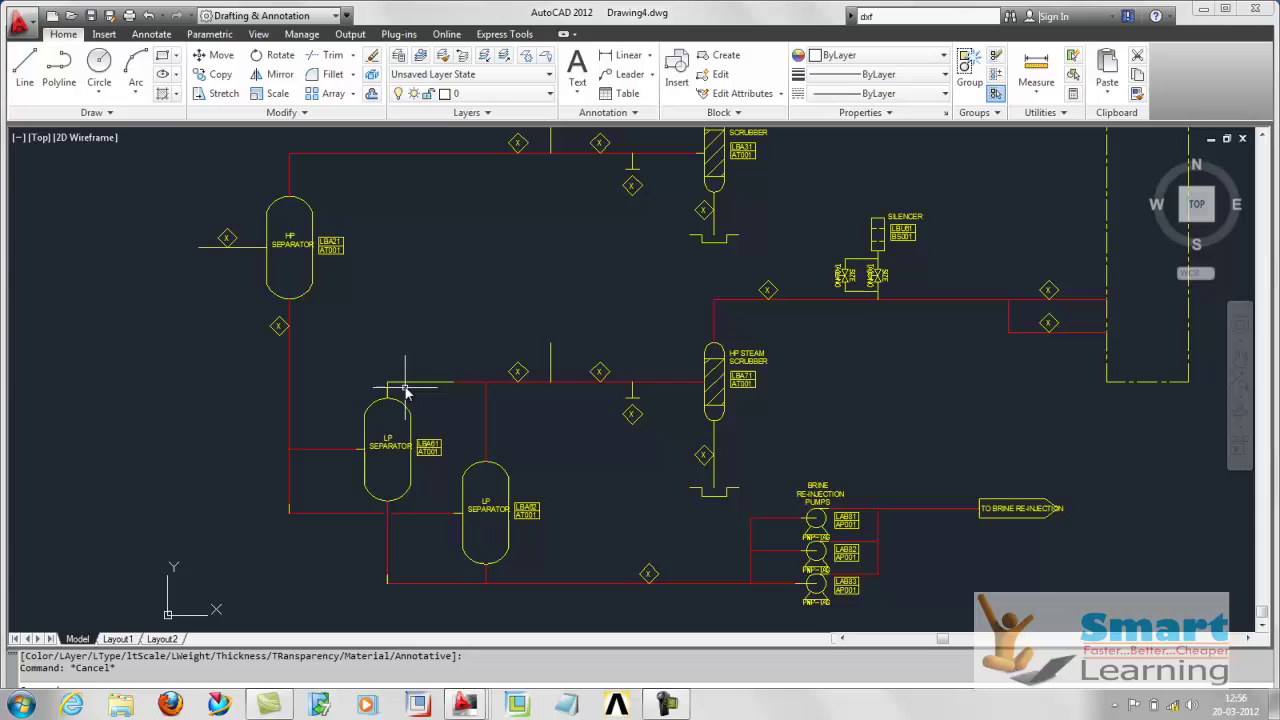
scroll(532, 355, "up", 2)
scroll(540, 351, "down", 3)
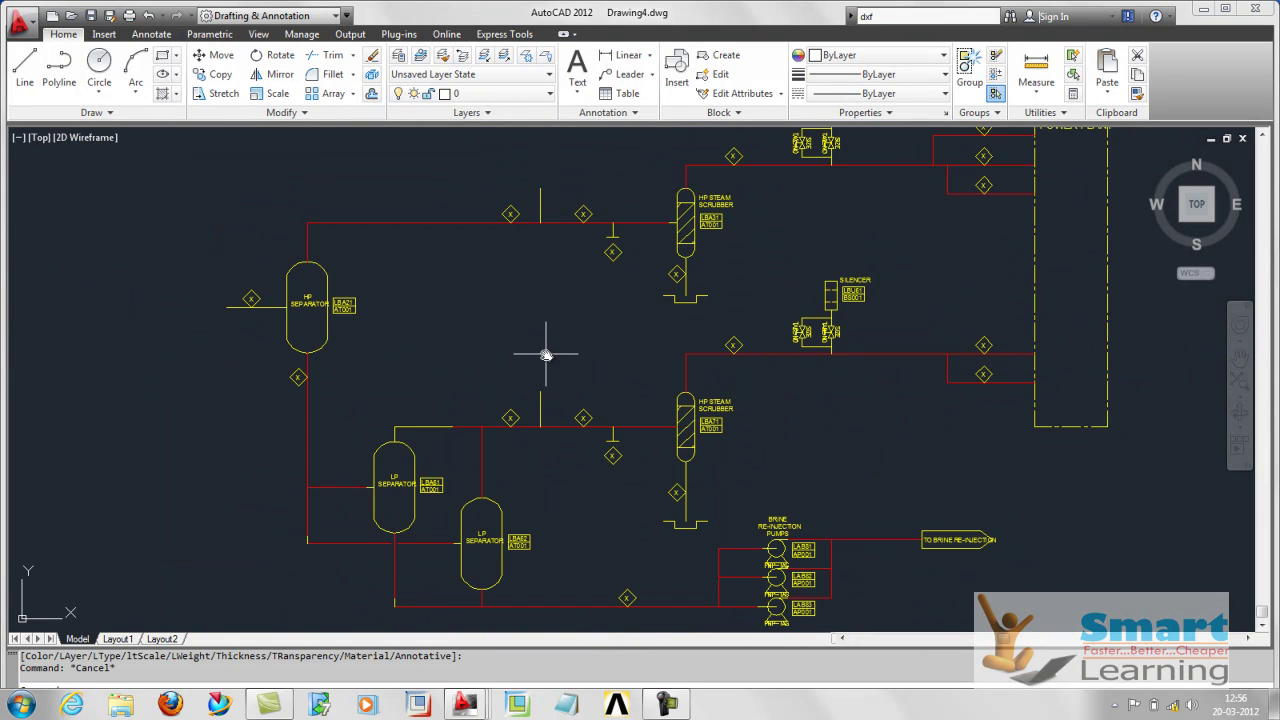
middle_click_drag(771, 529, 717, 360)
scroll(717, 360, "up", 1)
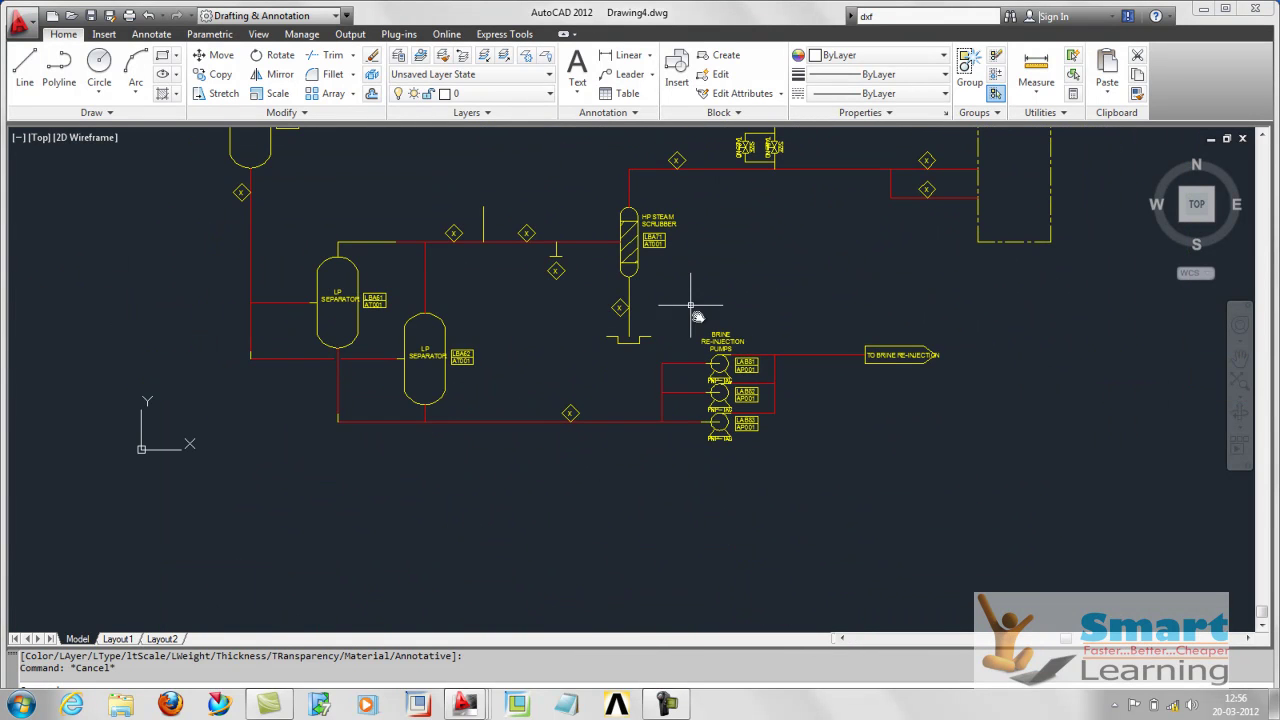
scroll(711, 368, "up", 4)
left_click(676, 236)
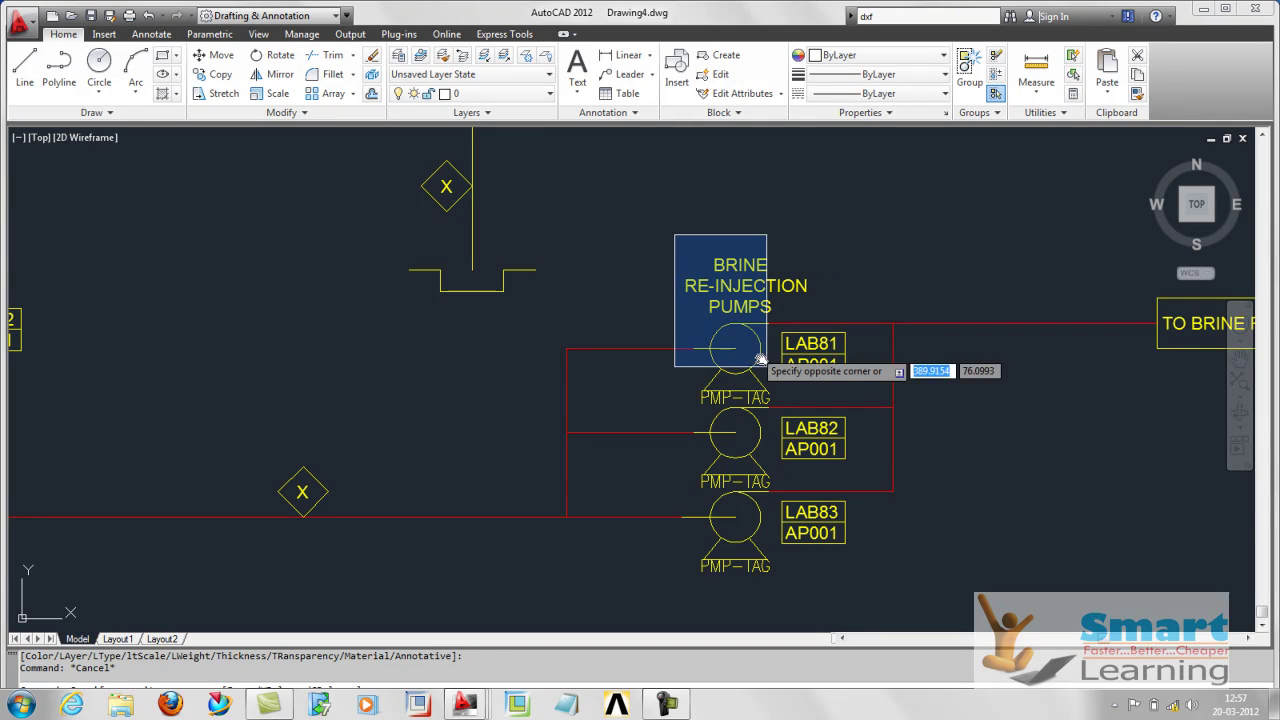
left_click(880, 612)
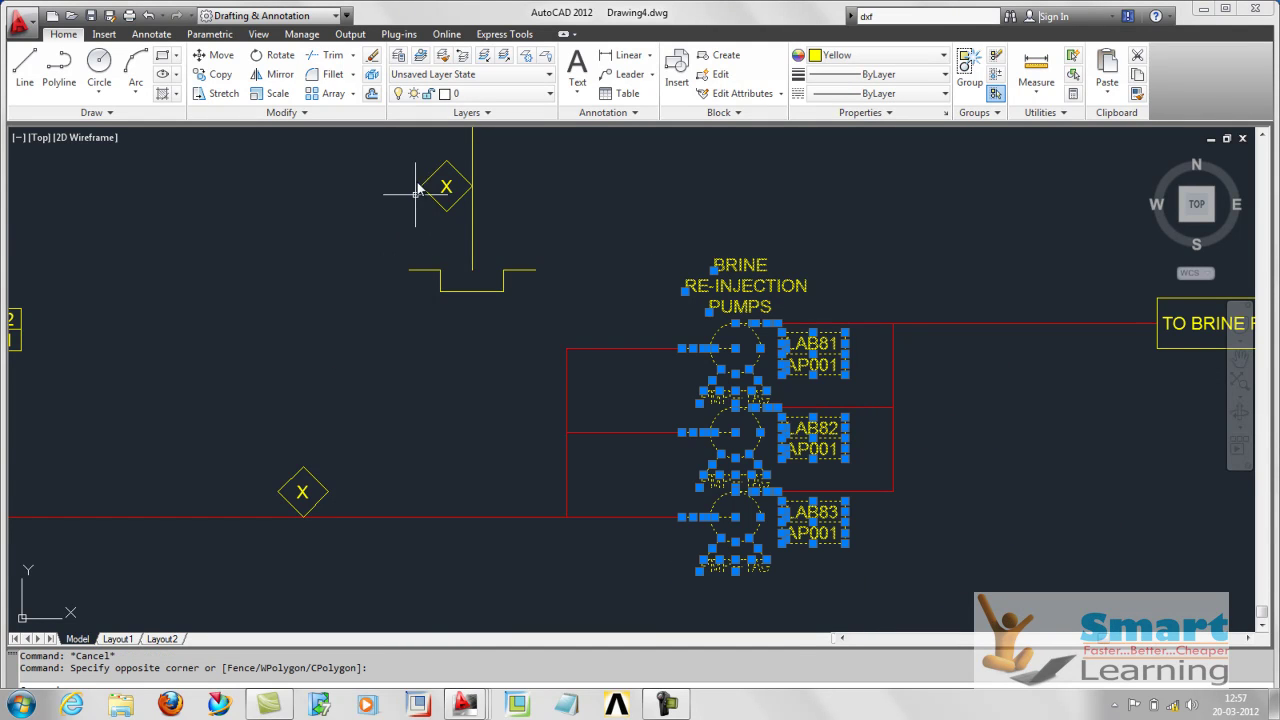
Assign the selected pumps to the pump layer with ByLayer colour, so they show magenta.
left_click(420, 93)
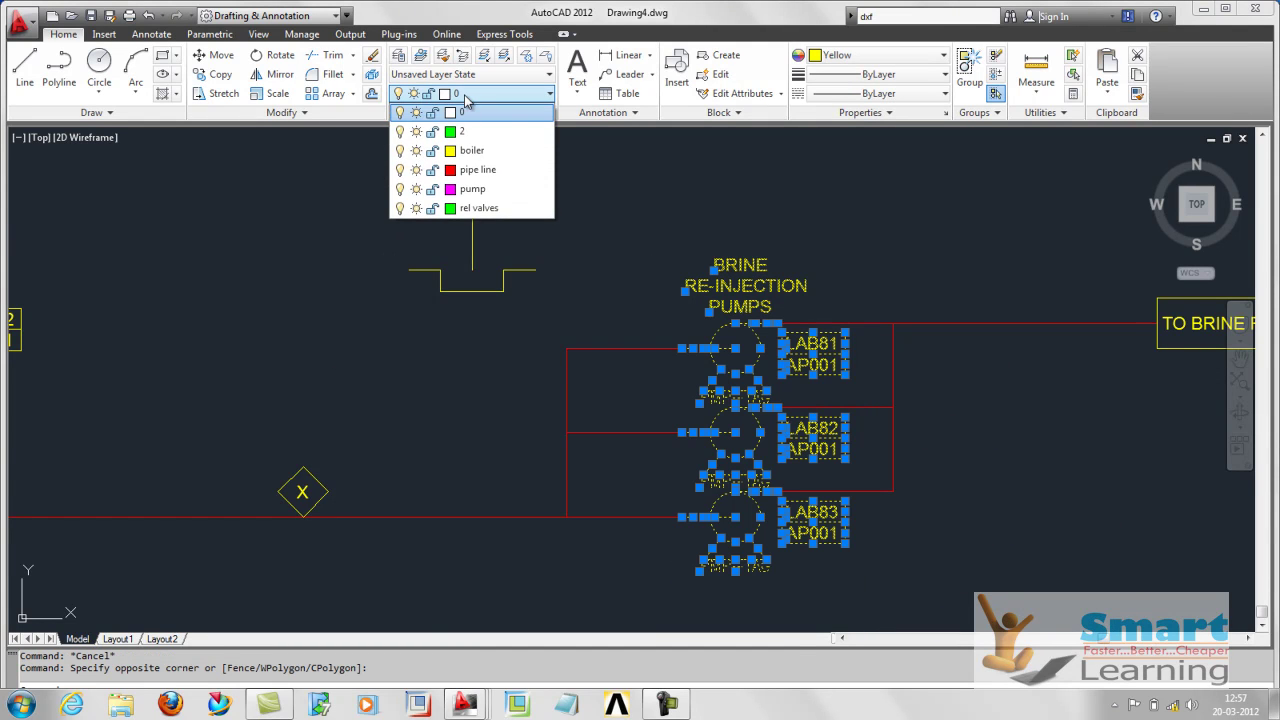
left_click(474, 191)
left_click(848, 56)
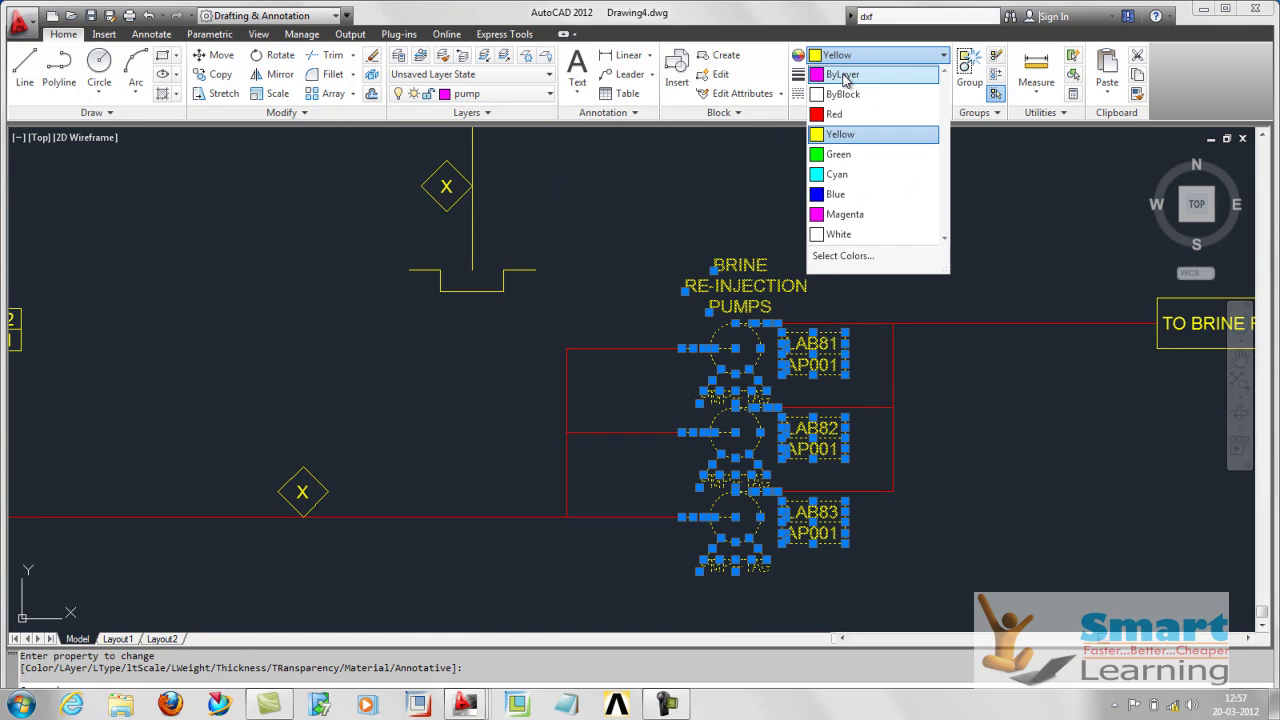
left_click(843, 75)
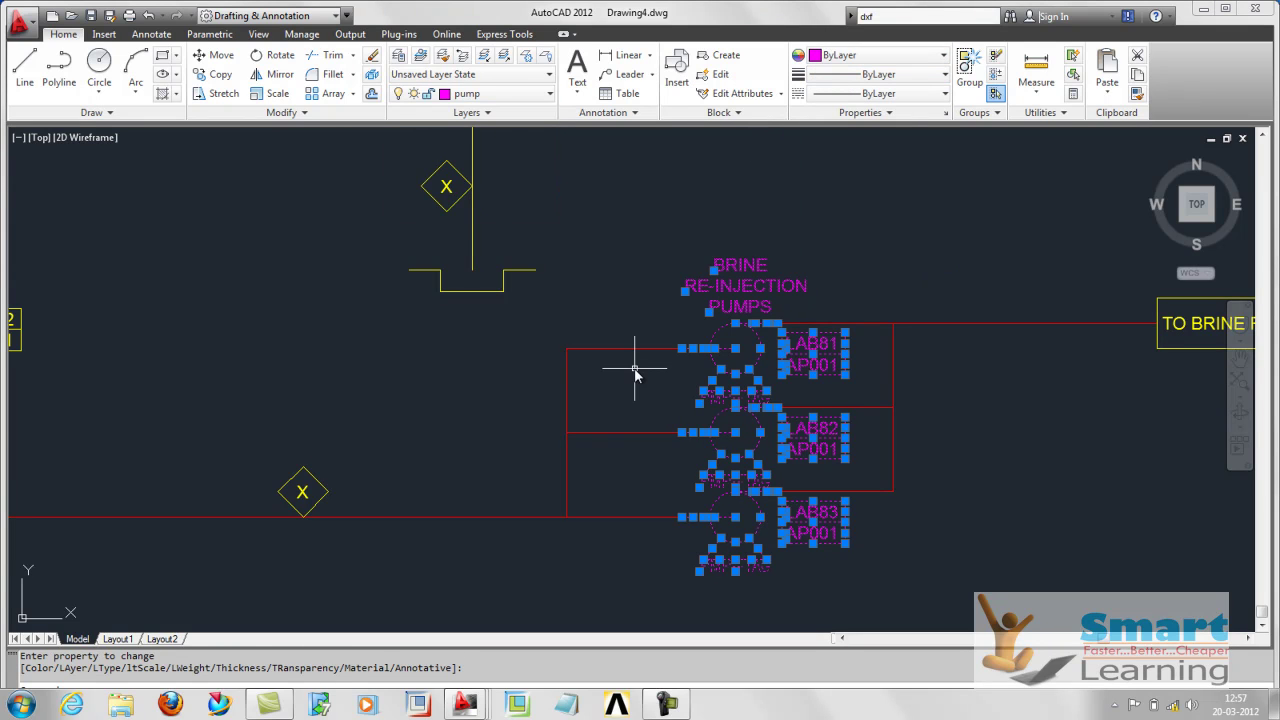
key("Escape")
scroll(573, 390, "down", 5)
mouse_move(549, 360)
middle_mouse_down()
mouse_move(608, 457)
mouse_move(653, 487)
middle_mouse_up()
Select the small T symbol and both valves by the upper silencer with their tags.
middle_click_drag(550, 403, 620, 523)
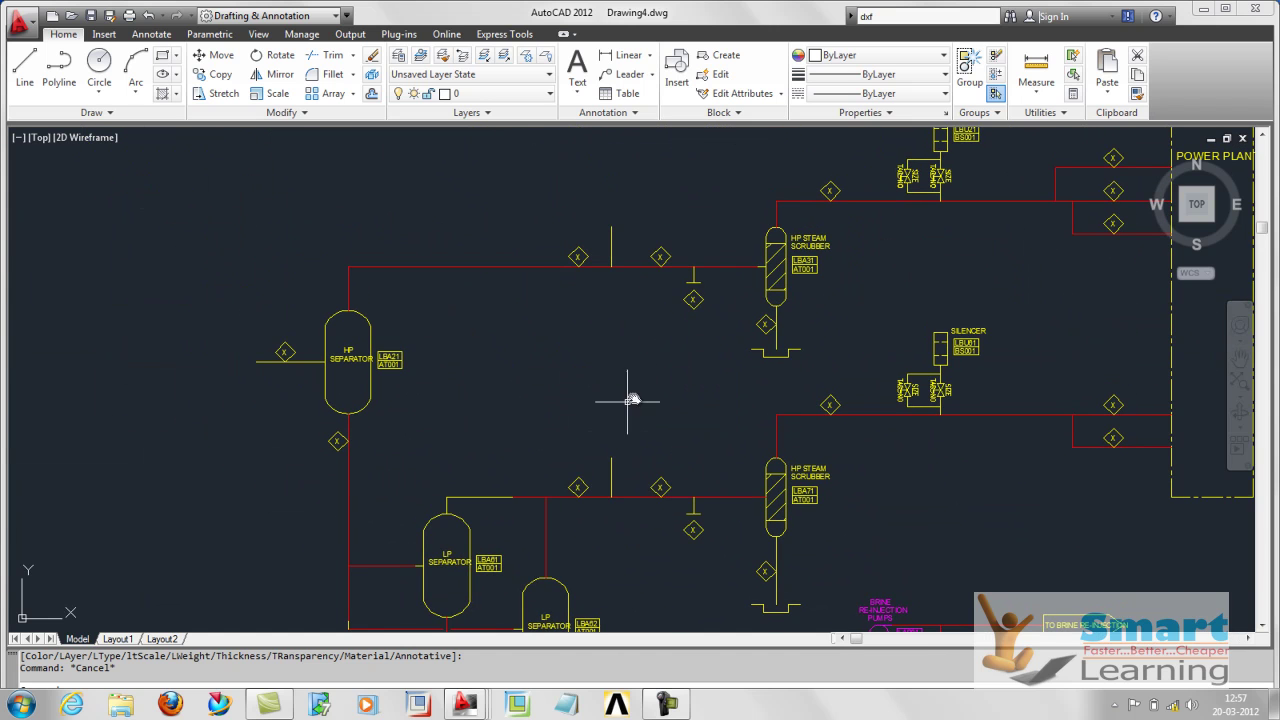
scroll(697, 279, "up", 3)
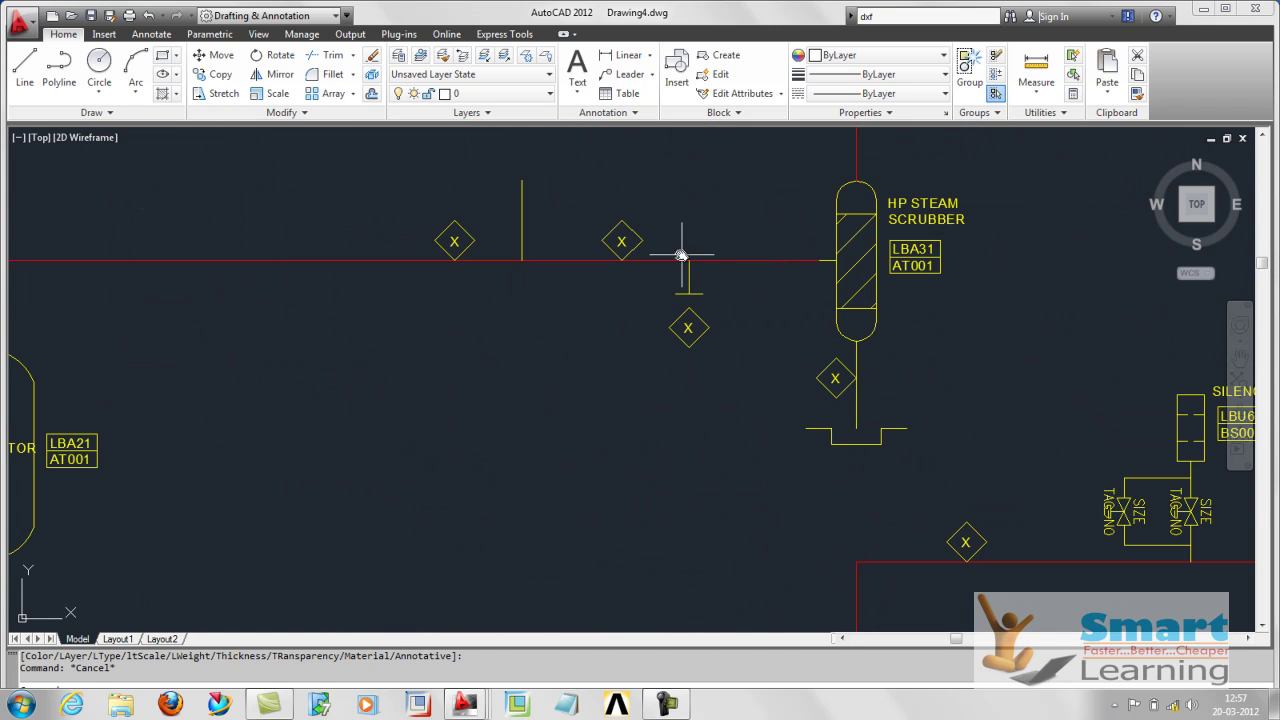
left_click(728, 309)
scroll(706, 369, "down", 4)
scroll(786, 266, "up", 6)
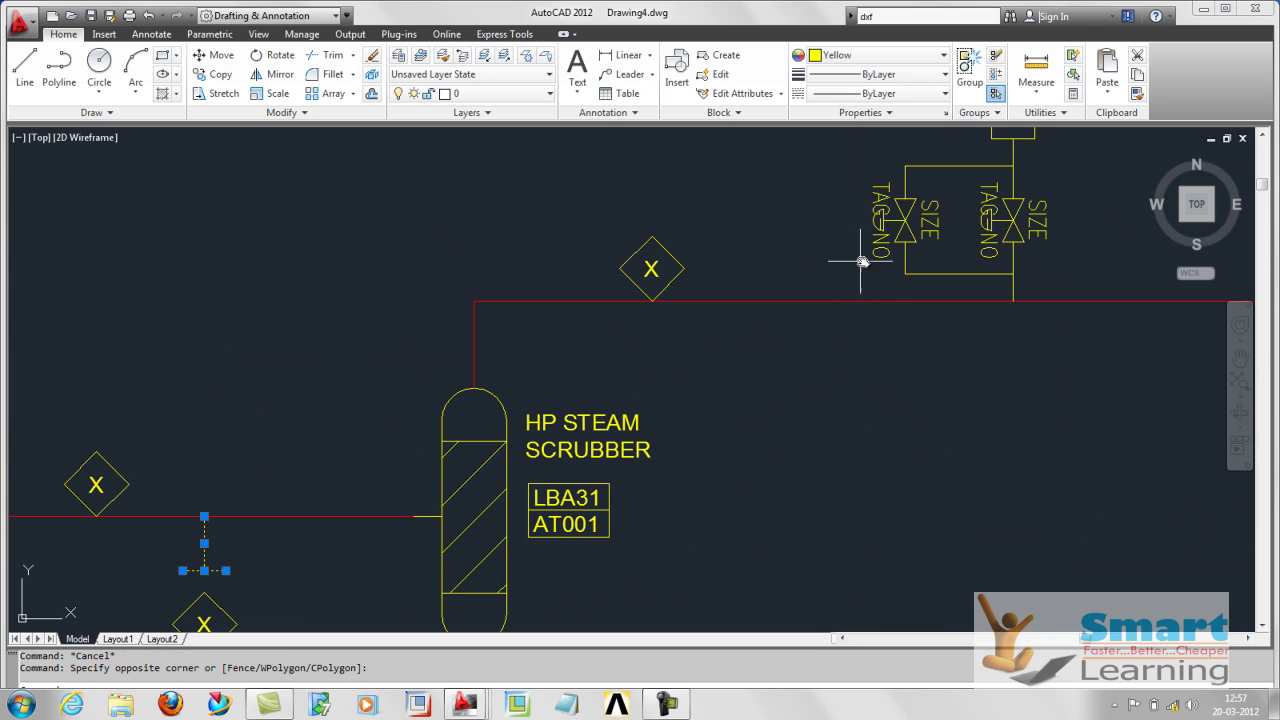
left_click(832, 170)
left_click(958, 290)
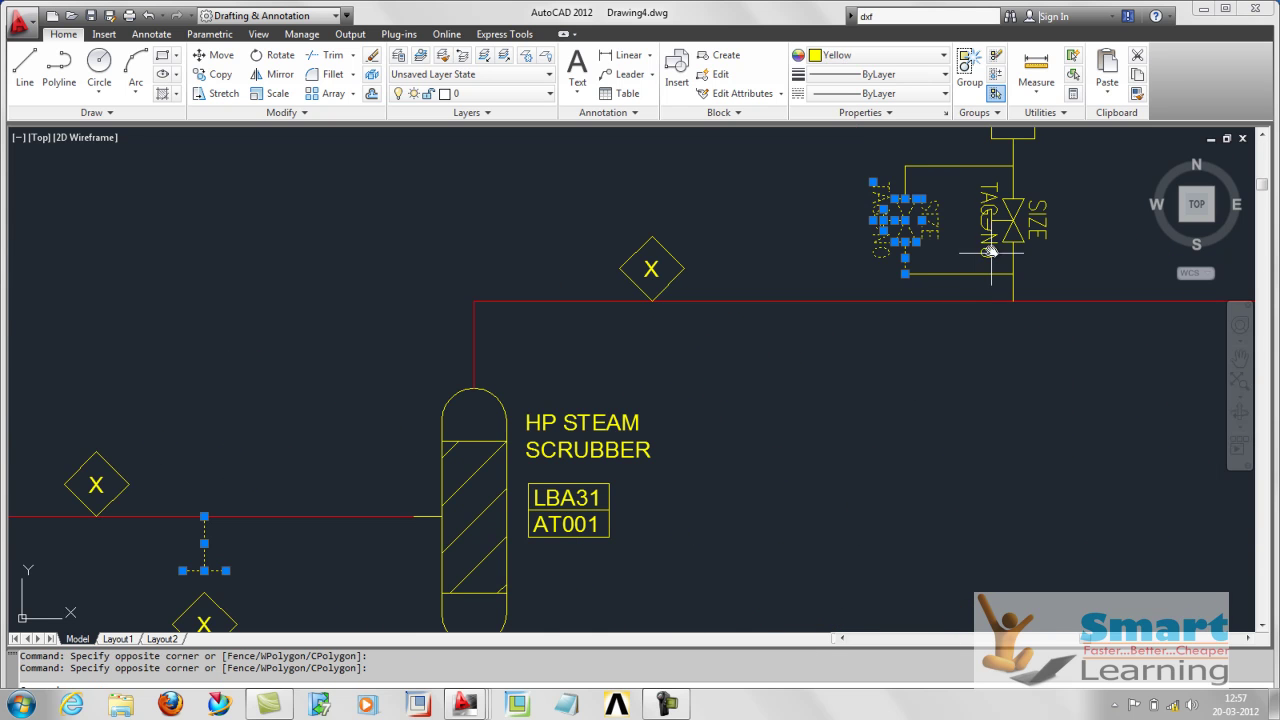
left_click(968, 180)
left_click(1066, 276)
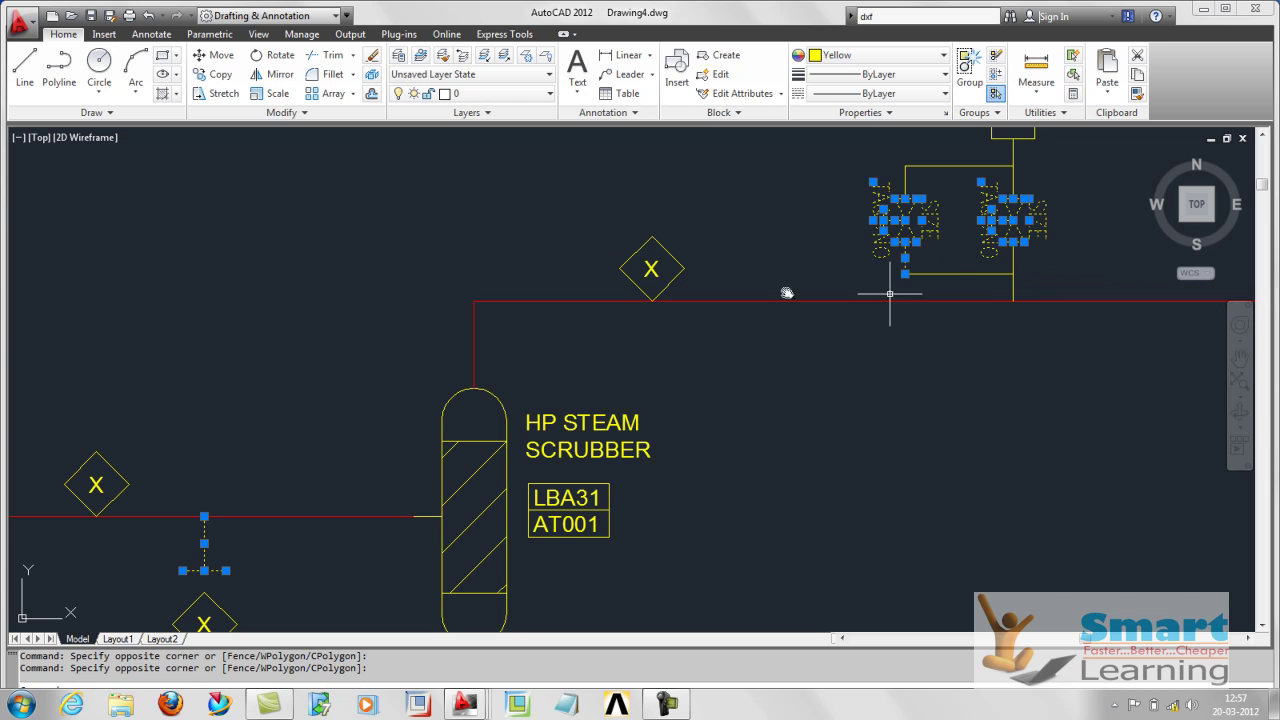
Put the selected valves on the rel valves layer with ByLayer colour, turning them green.
left_click(480, 93)
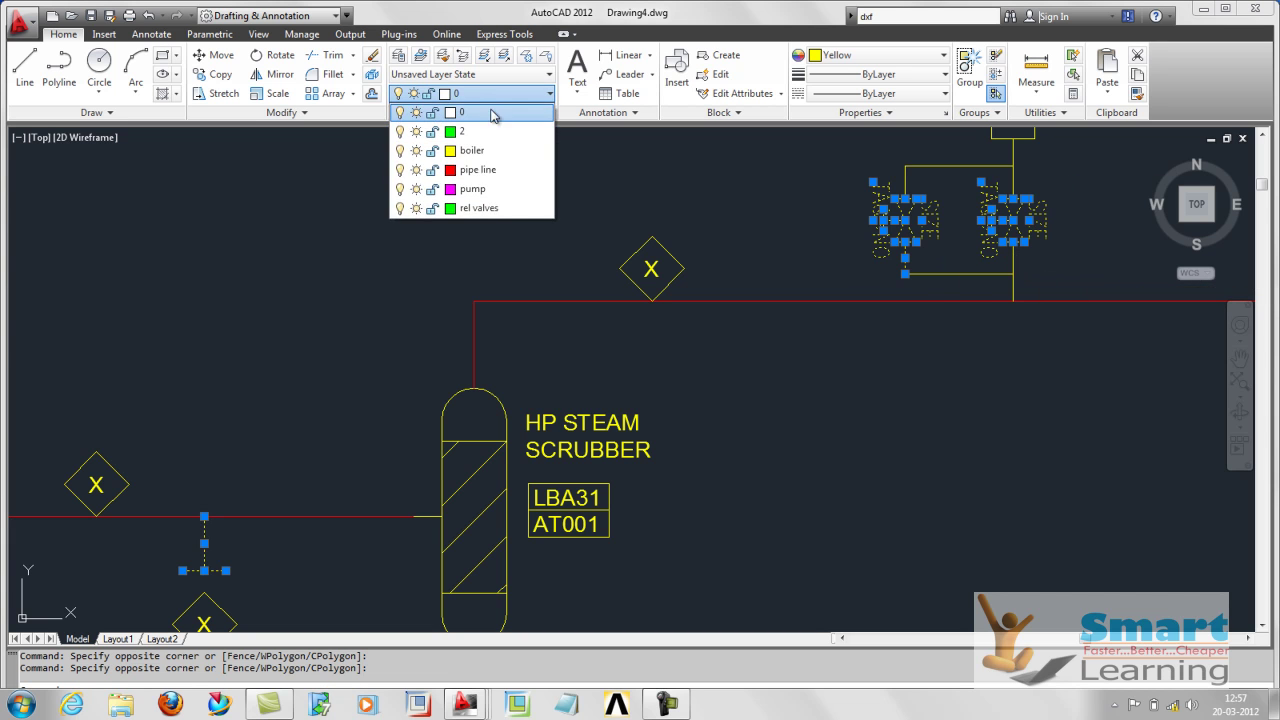
left_click(478, 208)
left_click(870, 55)
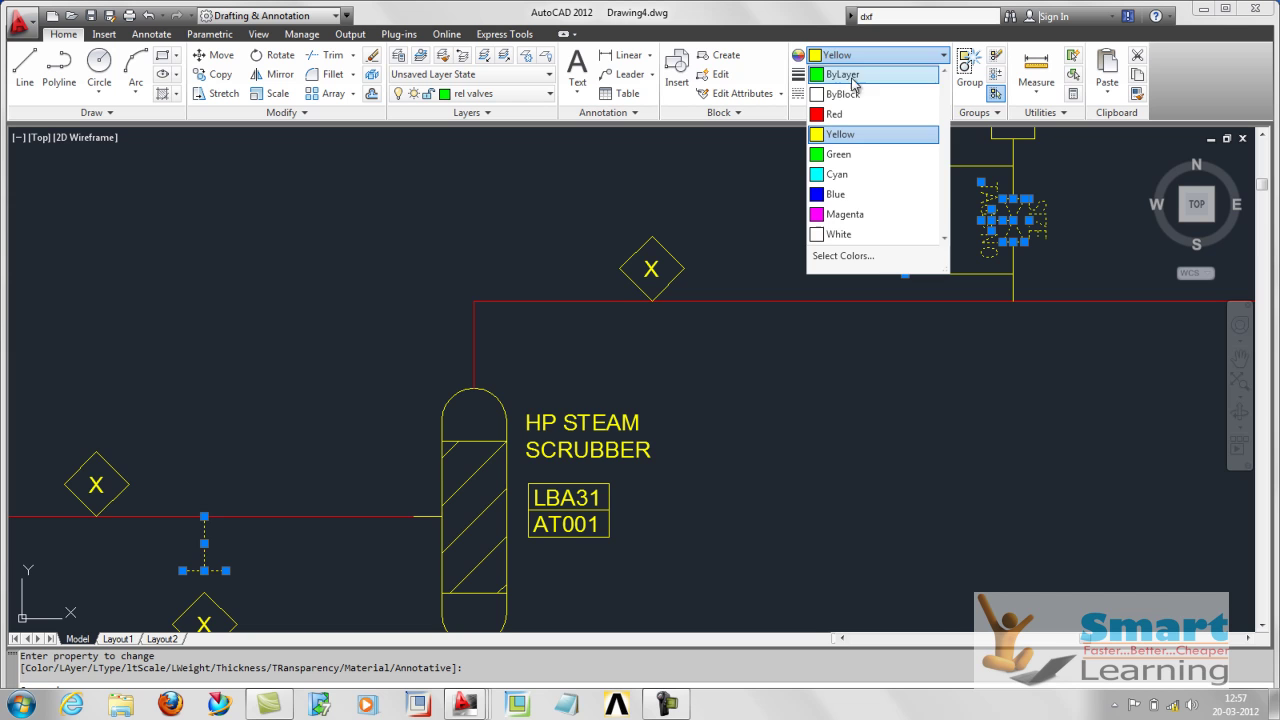
left_click(840, 77)
scroll(643, 362, "down", 2)
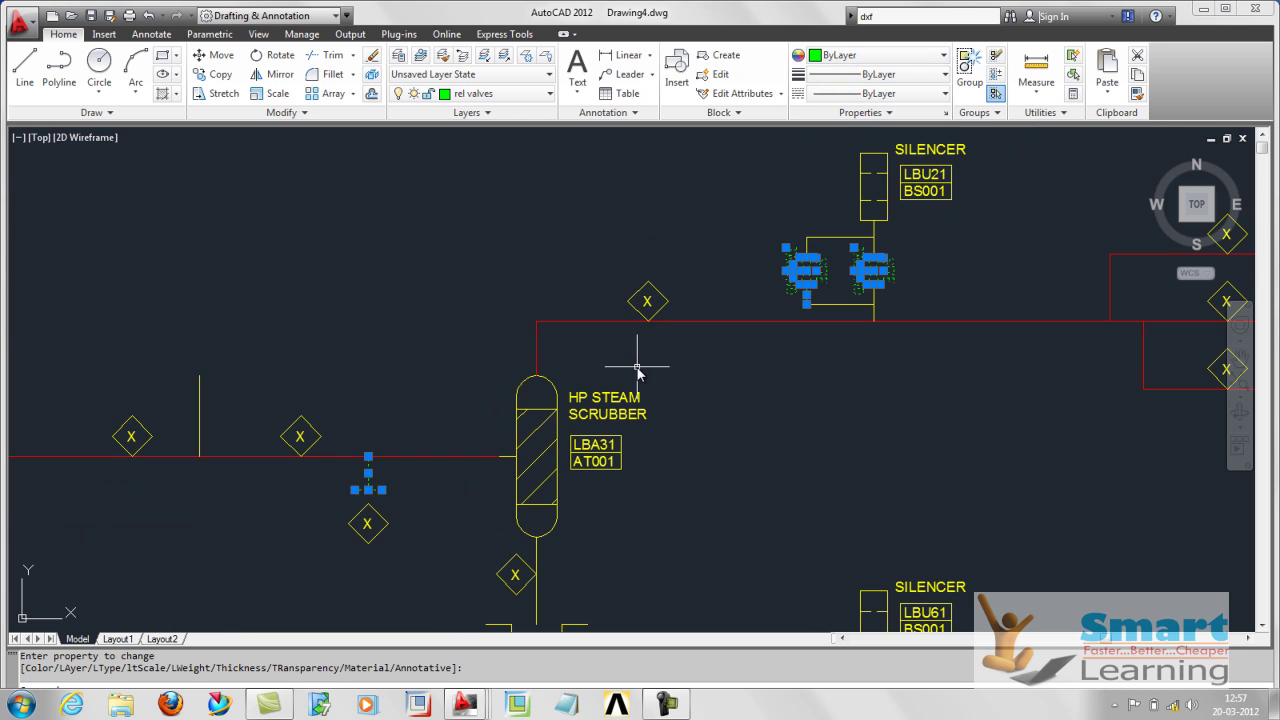
key("Escape")
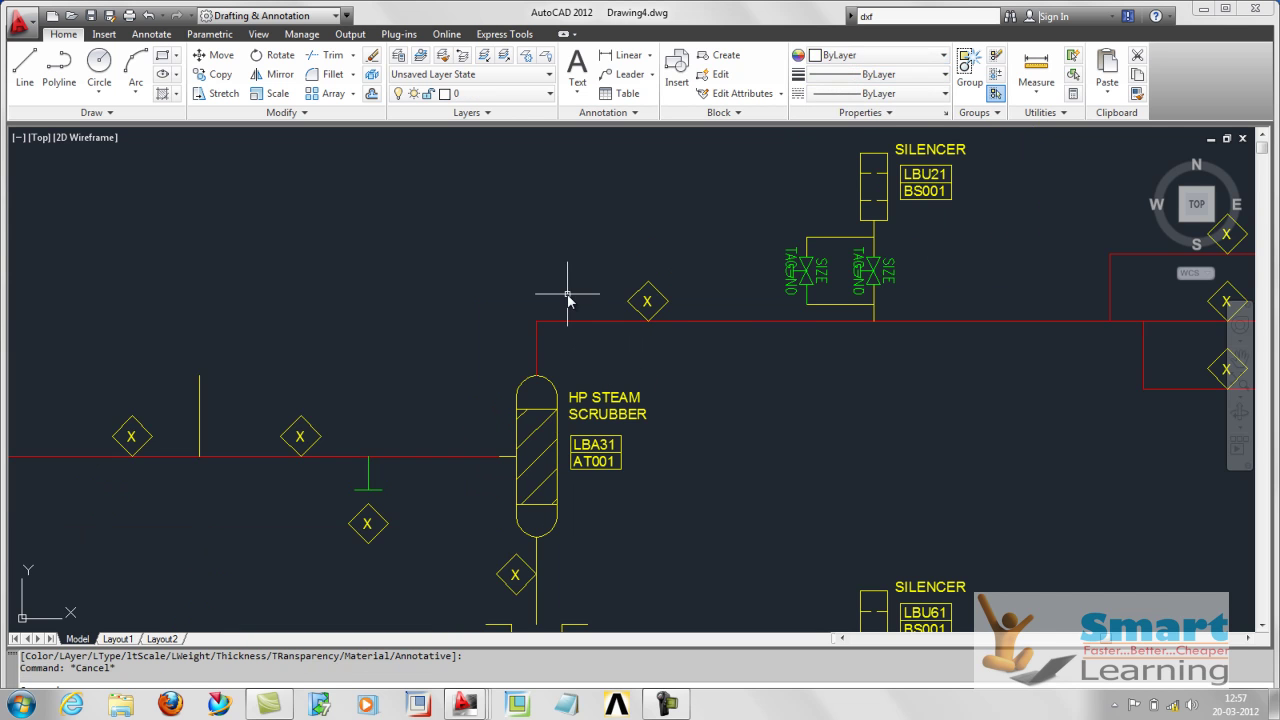
scroll(568, 298, "down", 2)
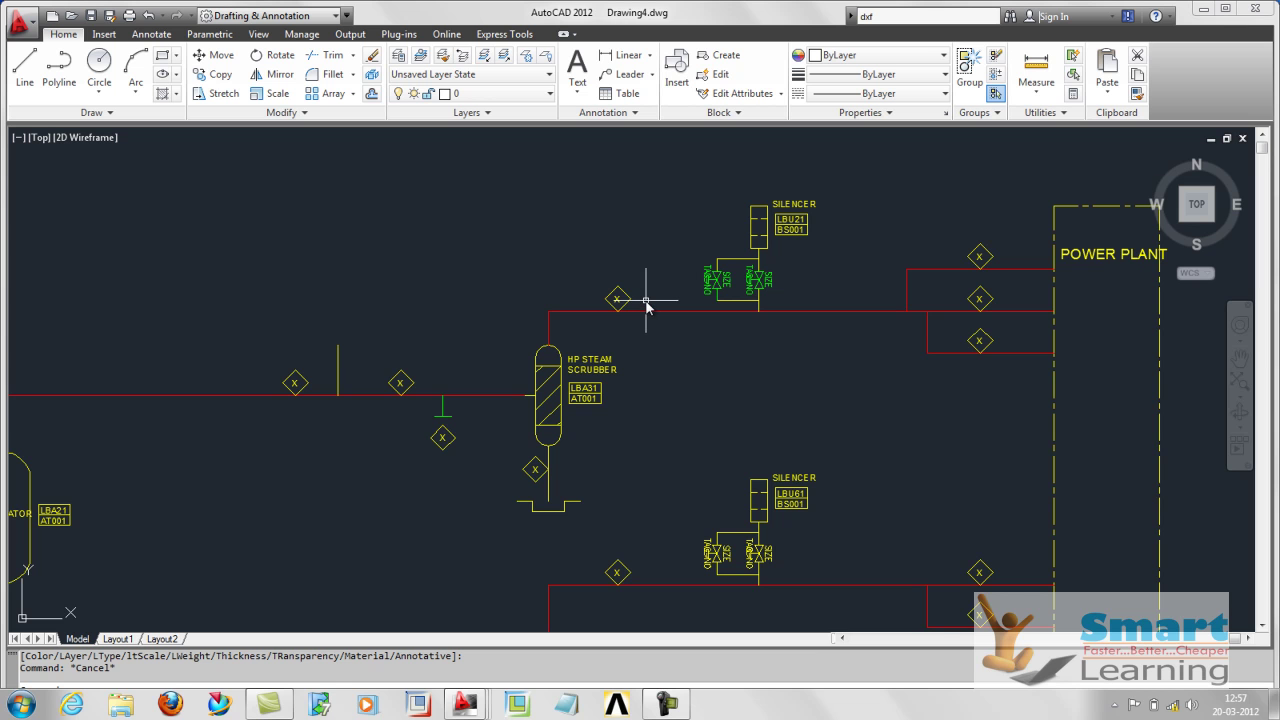
Zoom to extents and turn off the boiler and pipe line layers.
type("z")
key("Return")
key("Return")
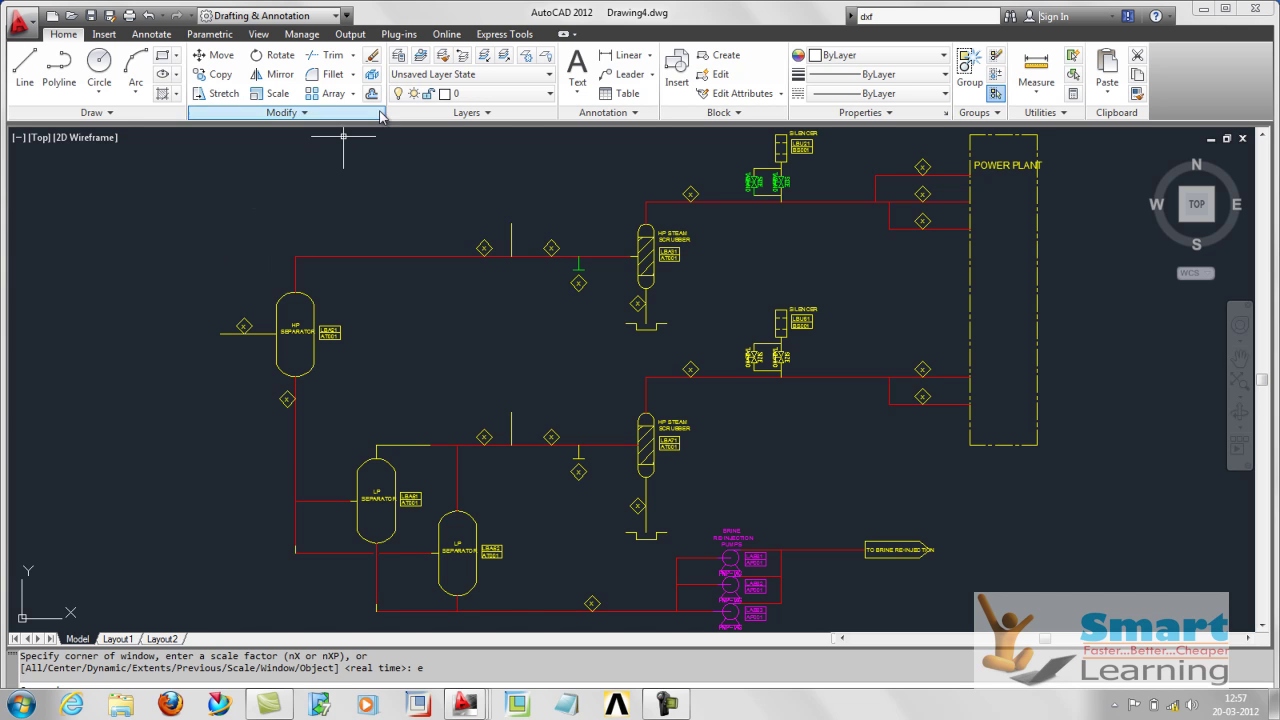
left_click(491, 94)
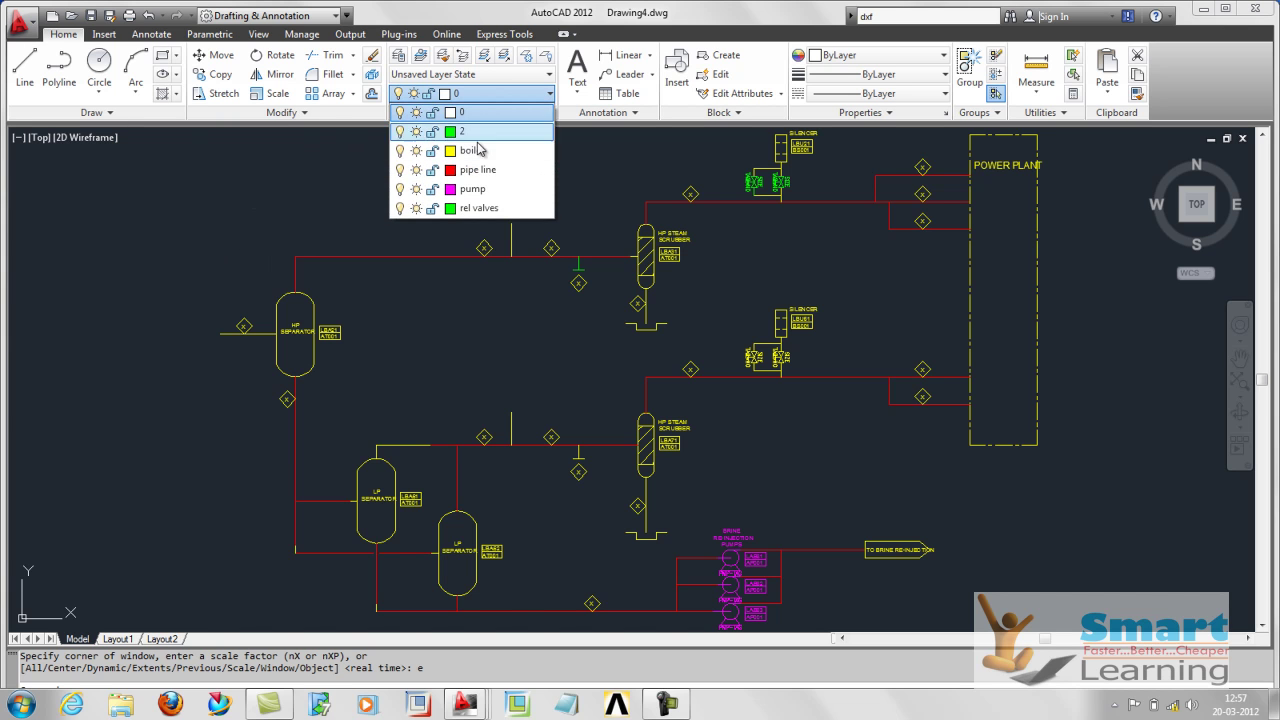
left_click(400, 150)
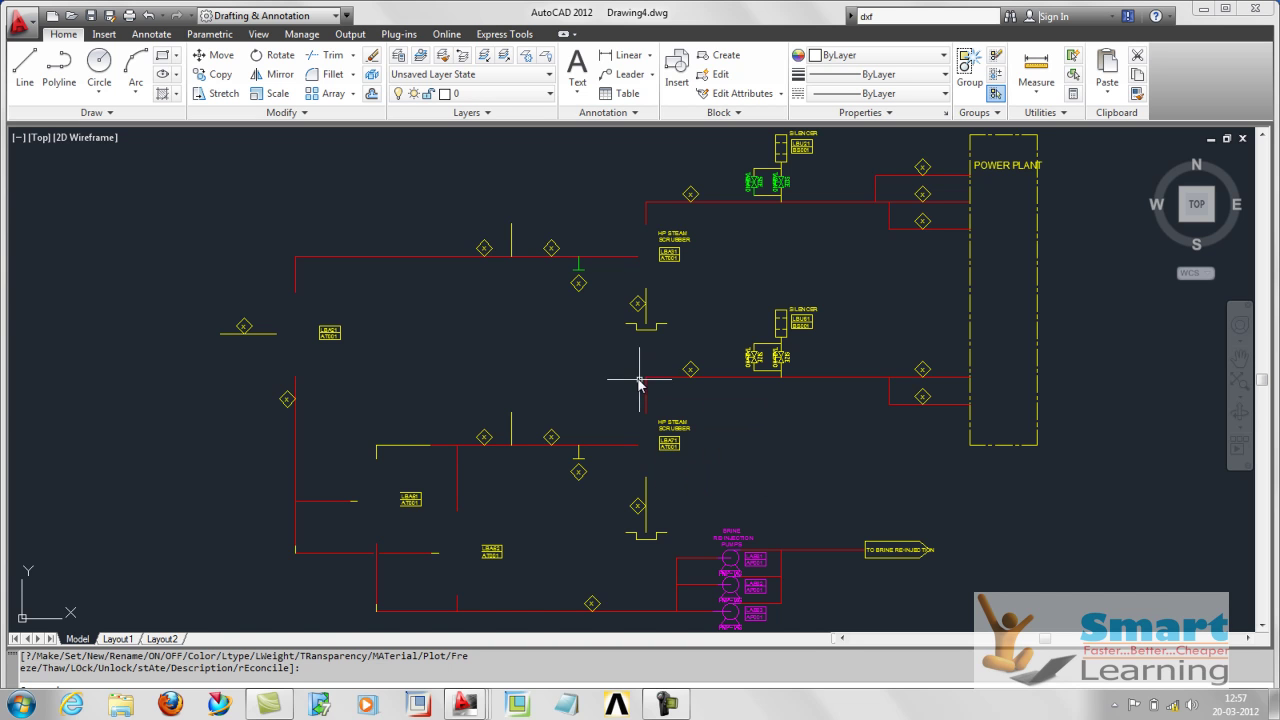
left_click(500, 93)
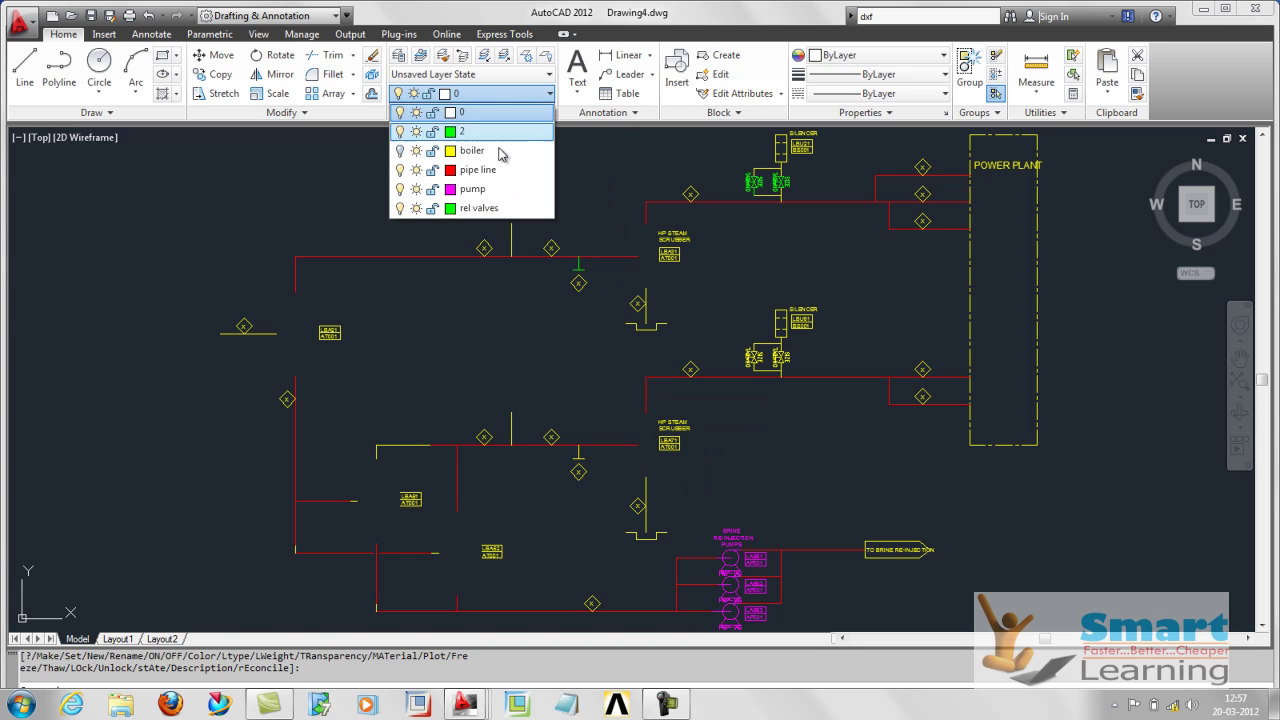
left_click(405, 171)
left_click(431, 342)
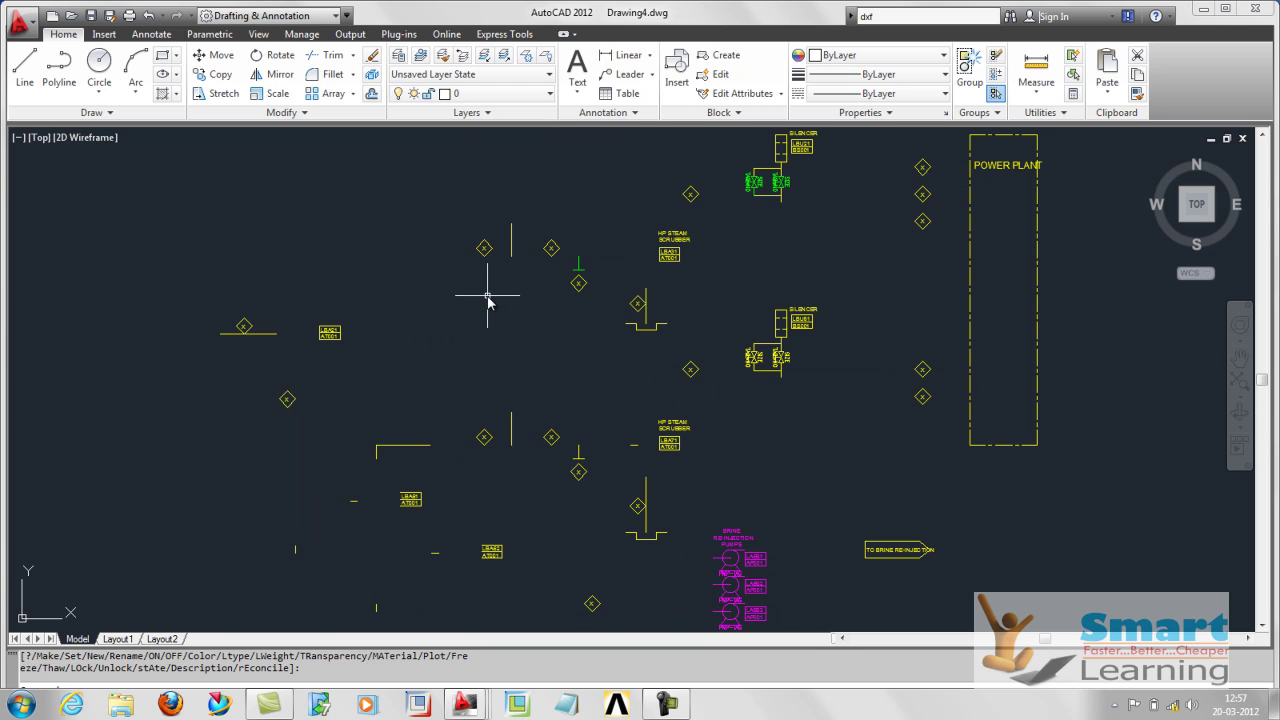
Turn the boiler and pipe line layers back on.
left_click(430, 93)
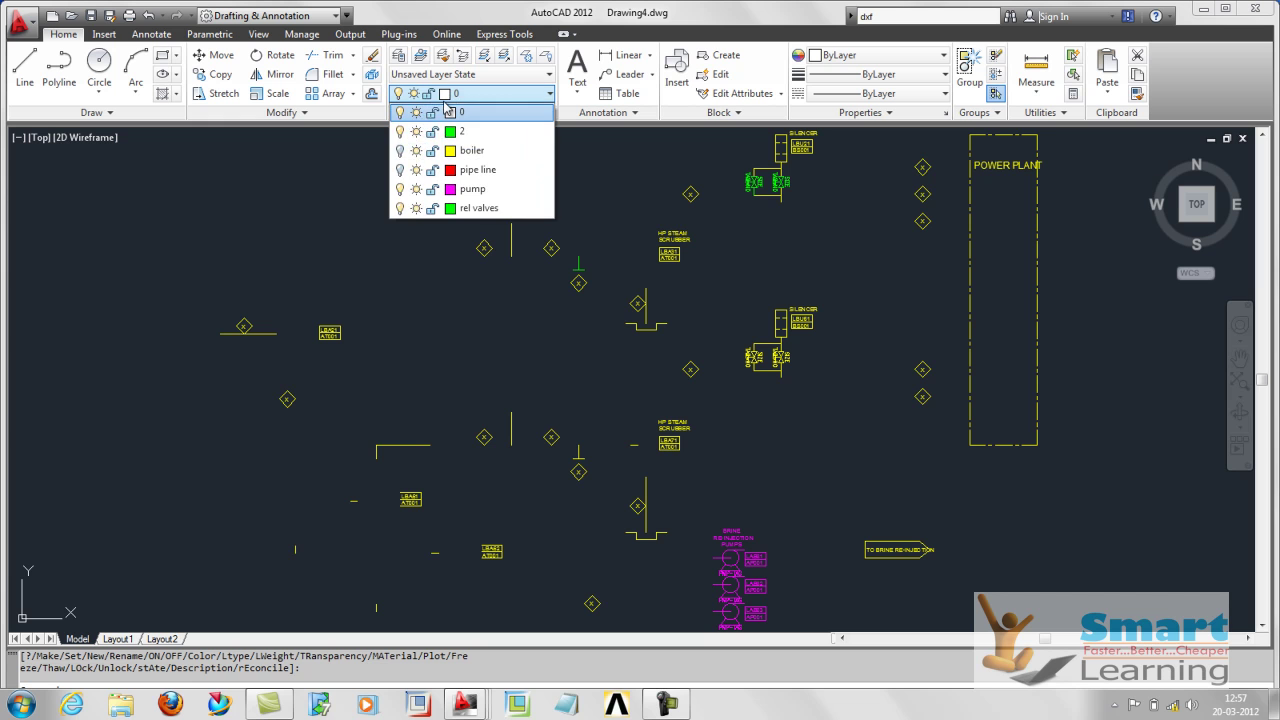
left_click(400, 150)
left_click(467, 334)
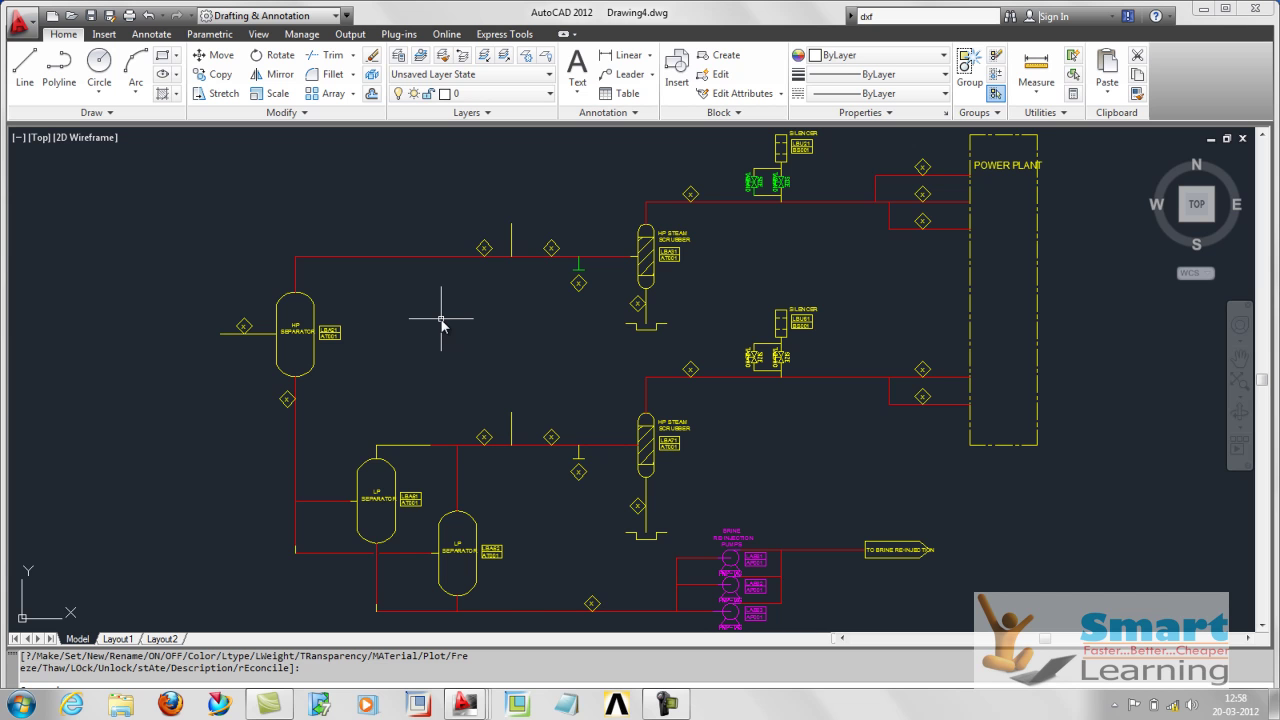
Attempt to freeze current layer 0 and dismiss the cannot-freeze warning.
left_click(412, 94)
left_click(418, 141)
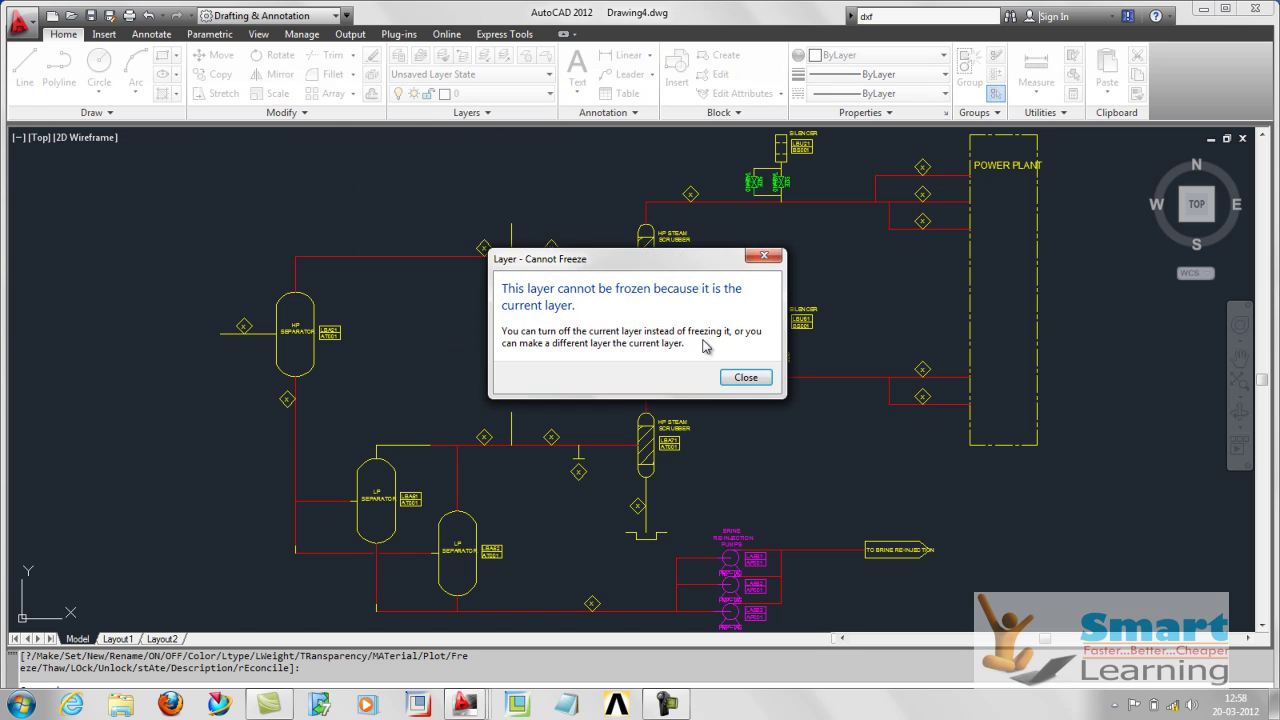
left_click(748, 378)
Freeze the boiler, pipe line and pump layers.
left_click(450, 94)
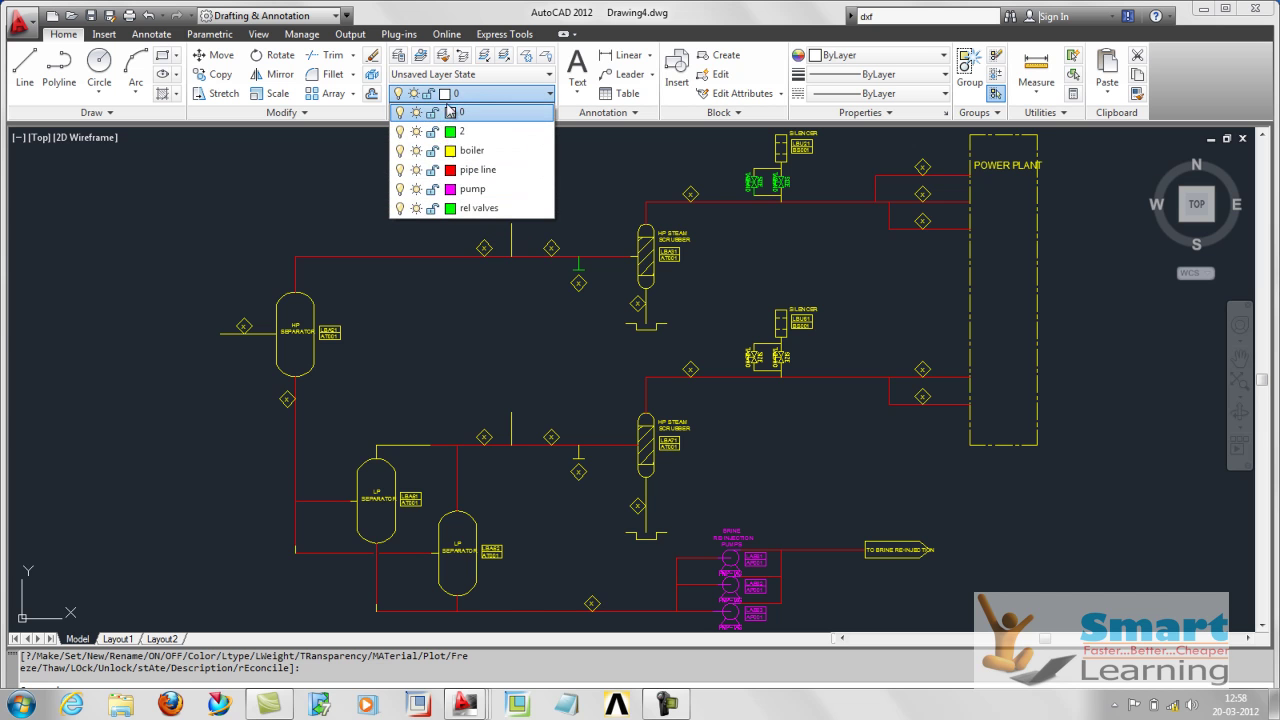
left_click(416, 150)
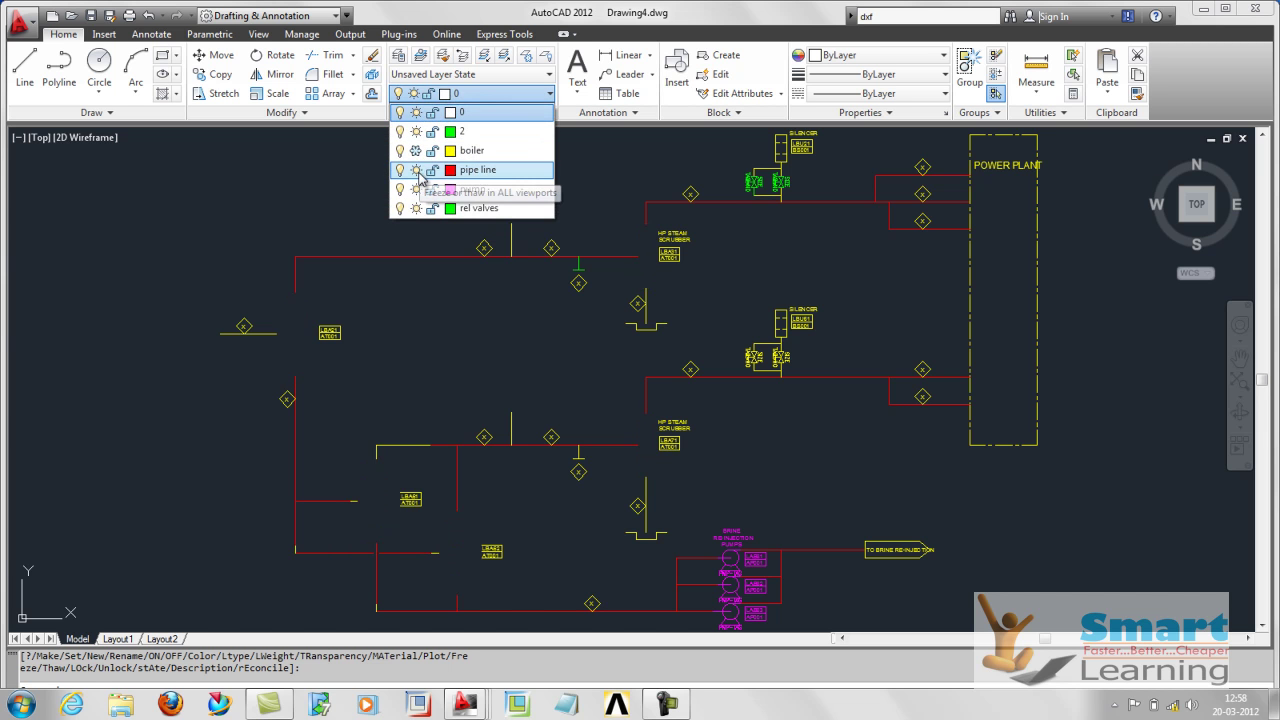
left_click(419, 171)
left_click(419, 190)
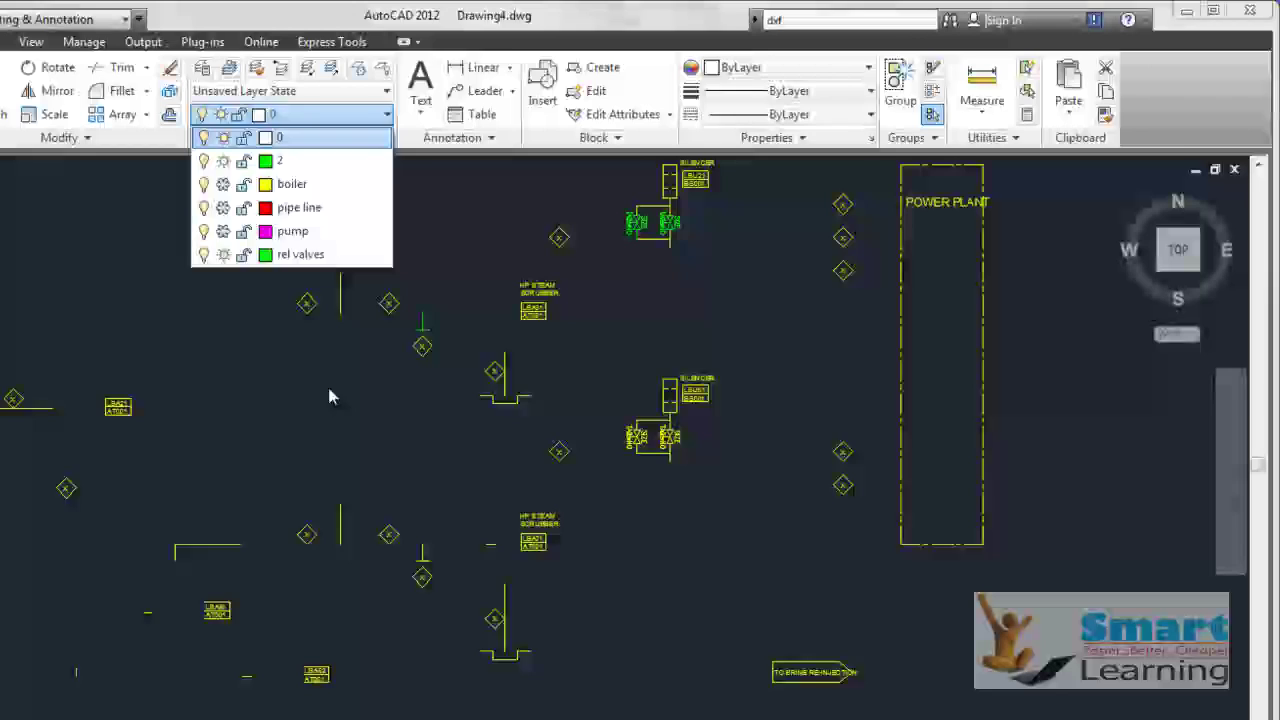
left_click(480, 380)
left_click(445, 360)
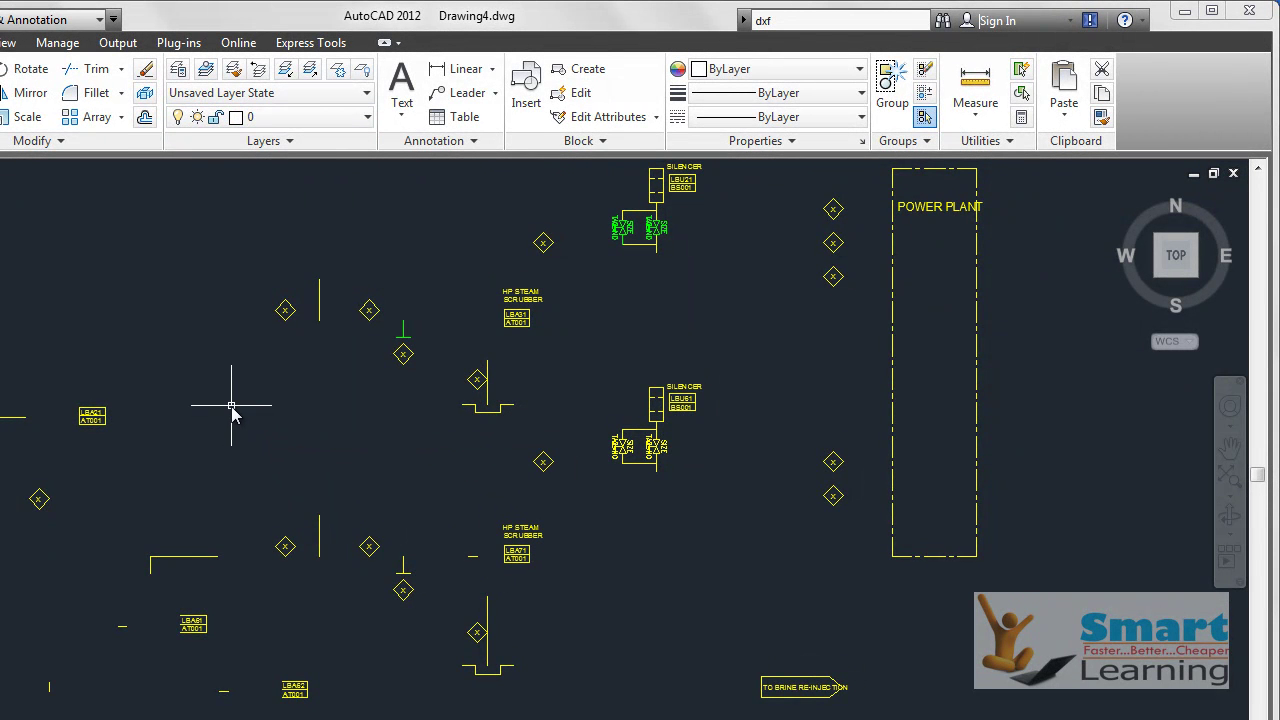
left_click(255, 118)
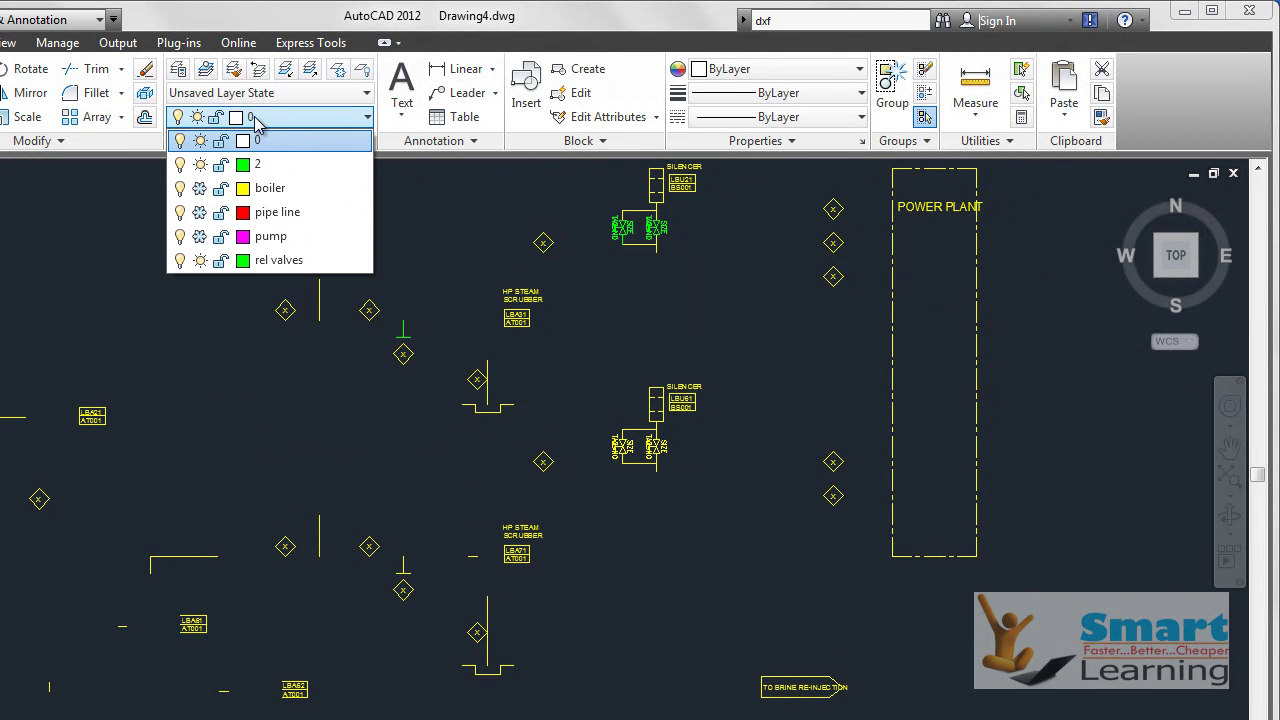
left_click(300, 435)
left_click(236, 404)
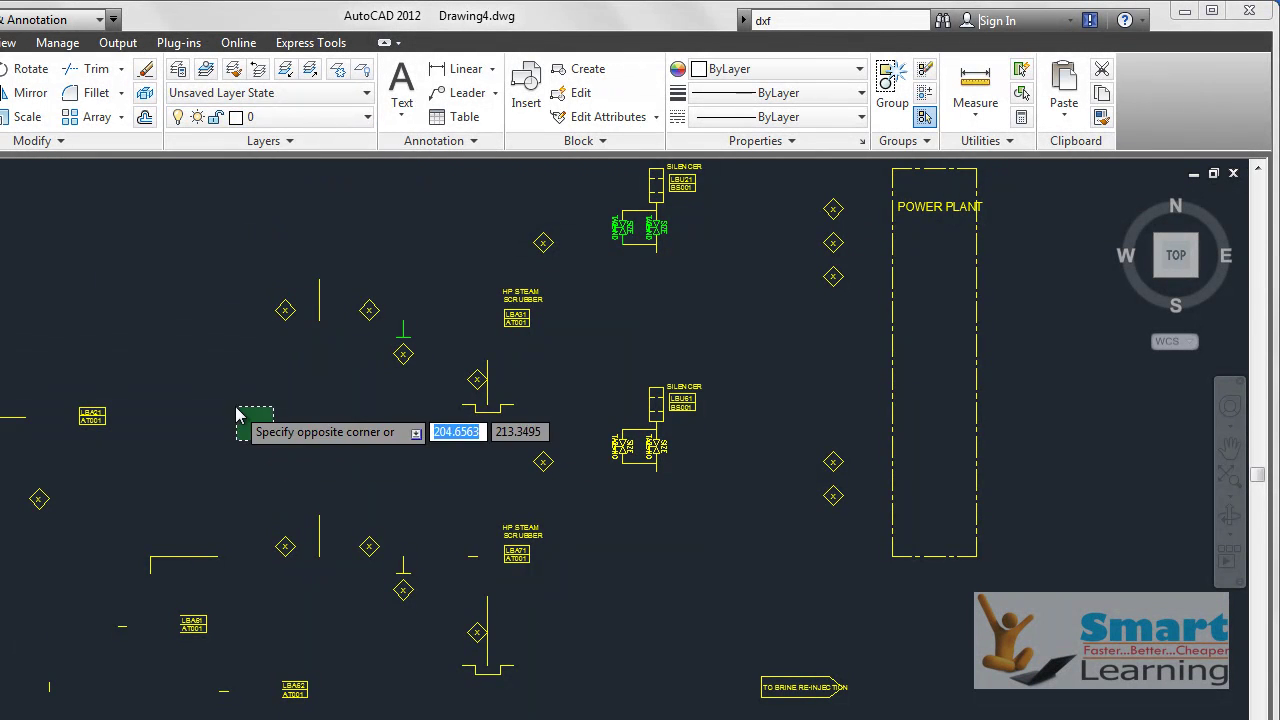
Thaw the boiler, pipe line and pump layers so all equipment displays again.
left_click(228, 118)
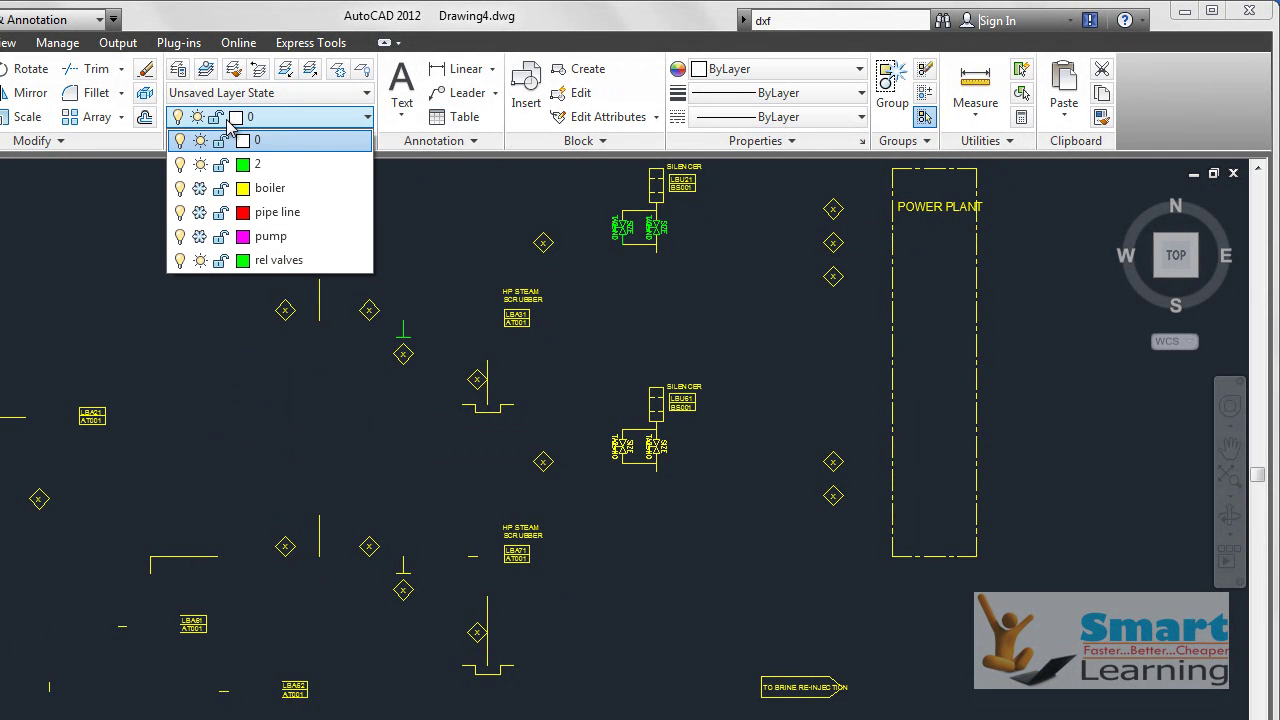
left_click(201, 189)
left_click(201, 212)
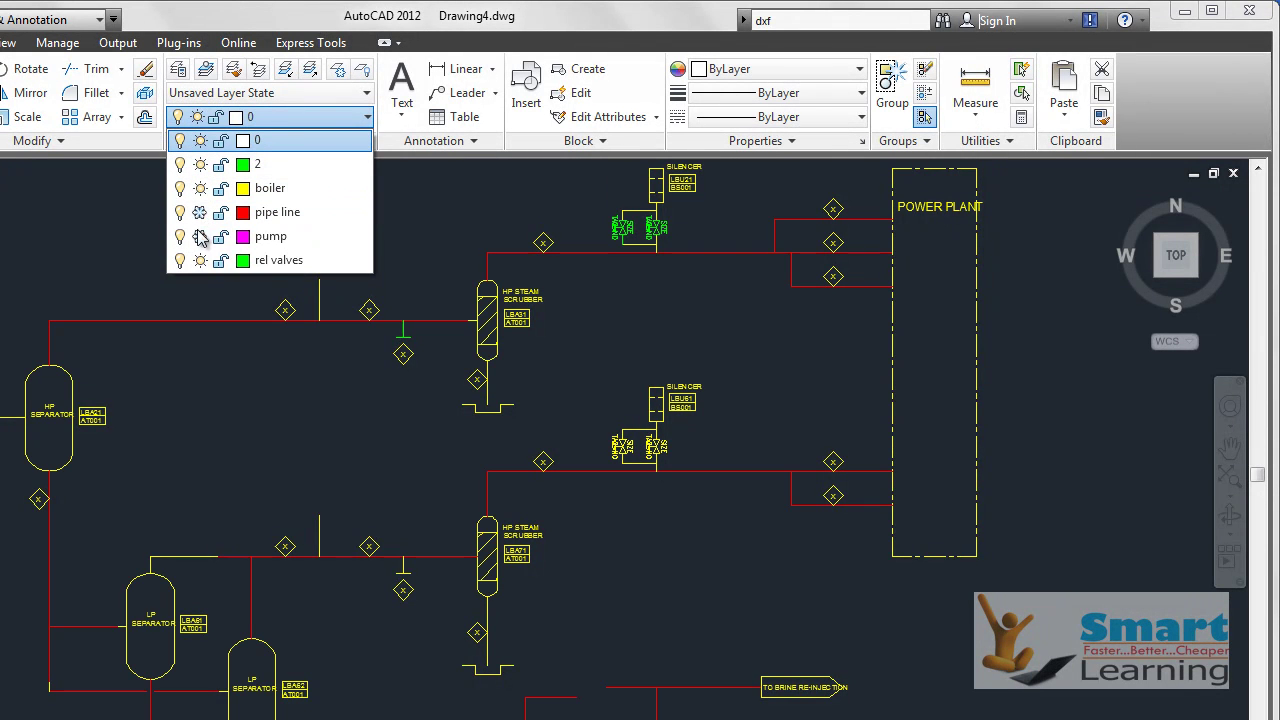
left_click(201, 236)
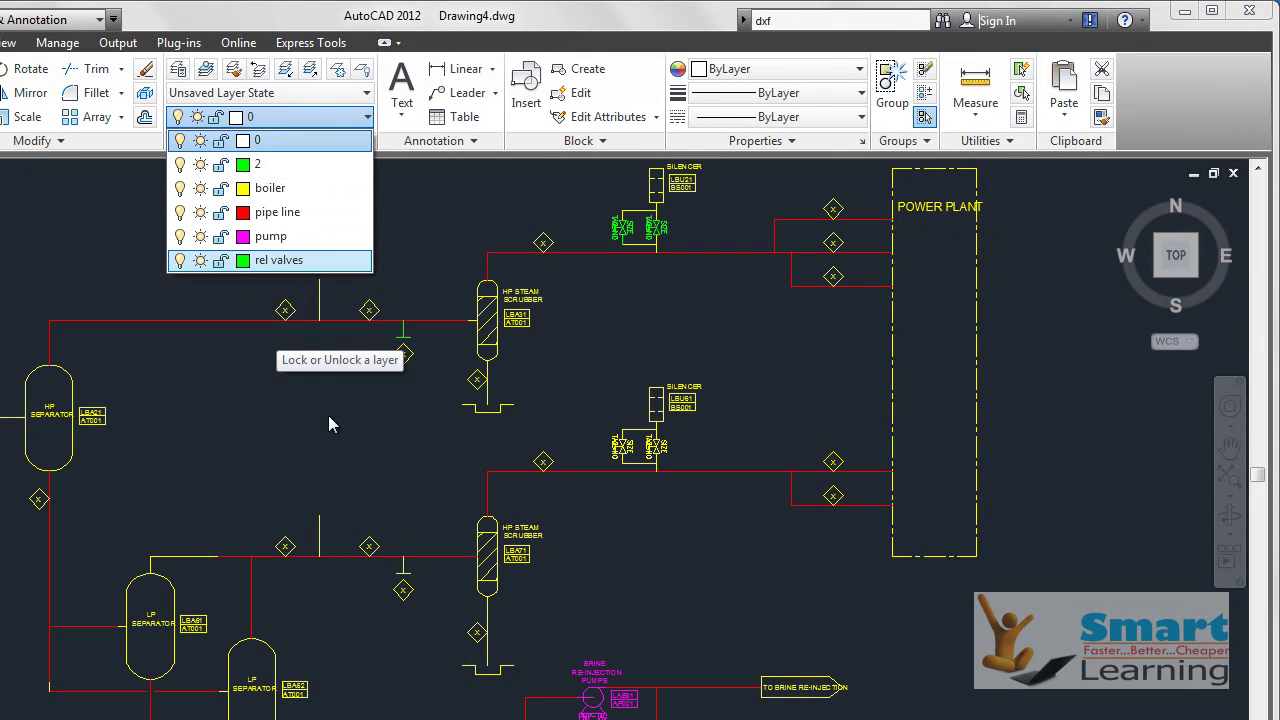
left_click(392, 431)
left_click(300, 452)
left_click(263, 422)
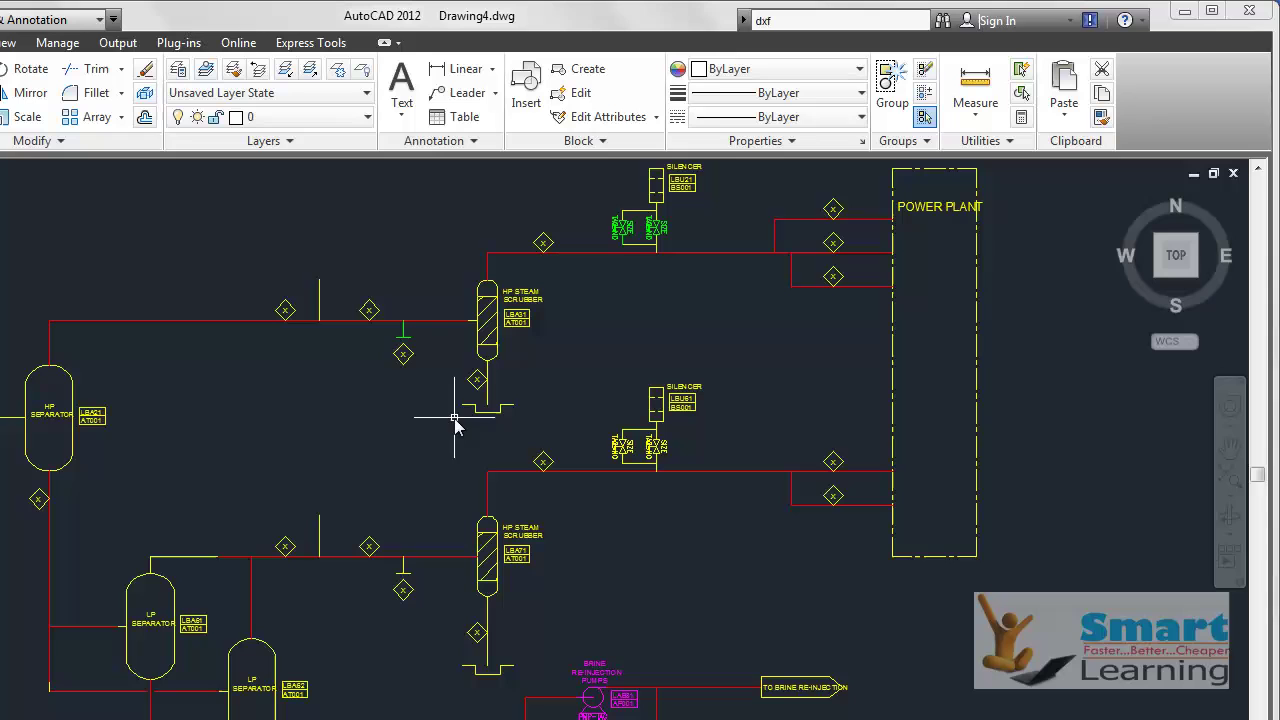
Lock the boiler, pipe line, pump and rel valves layers using their padlock icons.
left_click(291, 120)
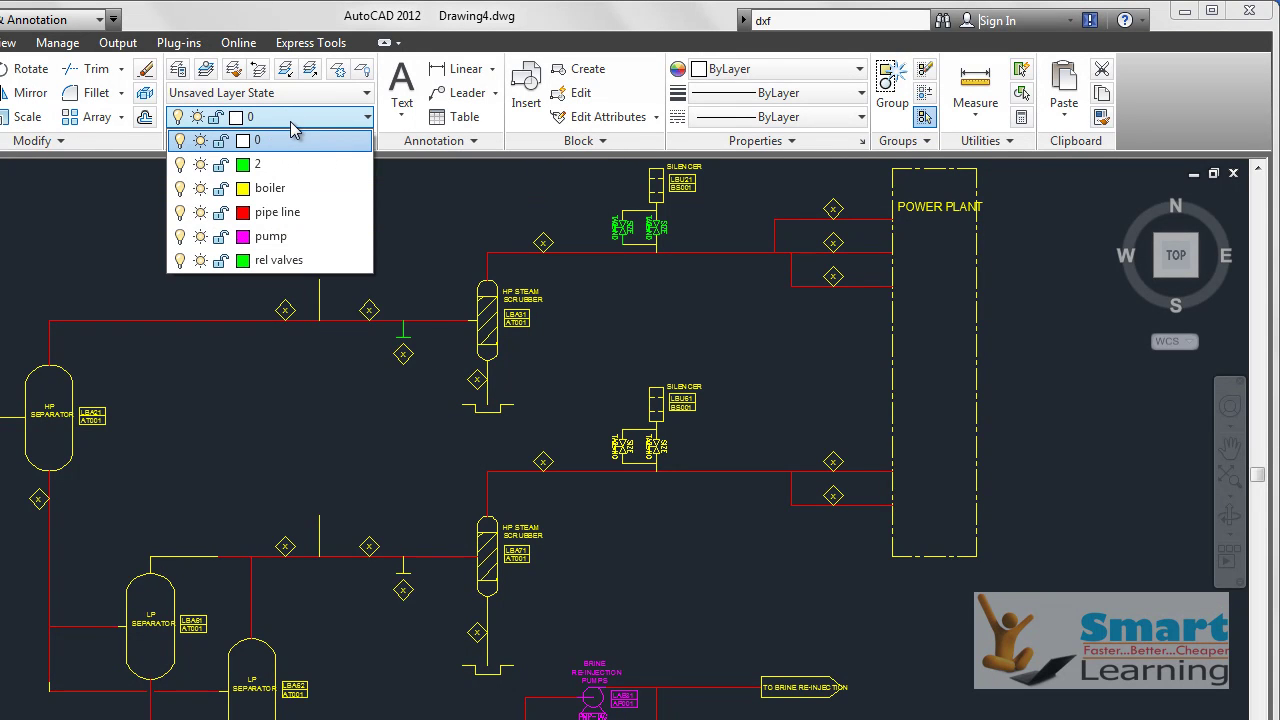
left_click(220, 188)
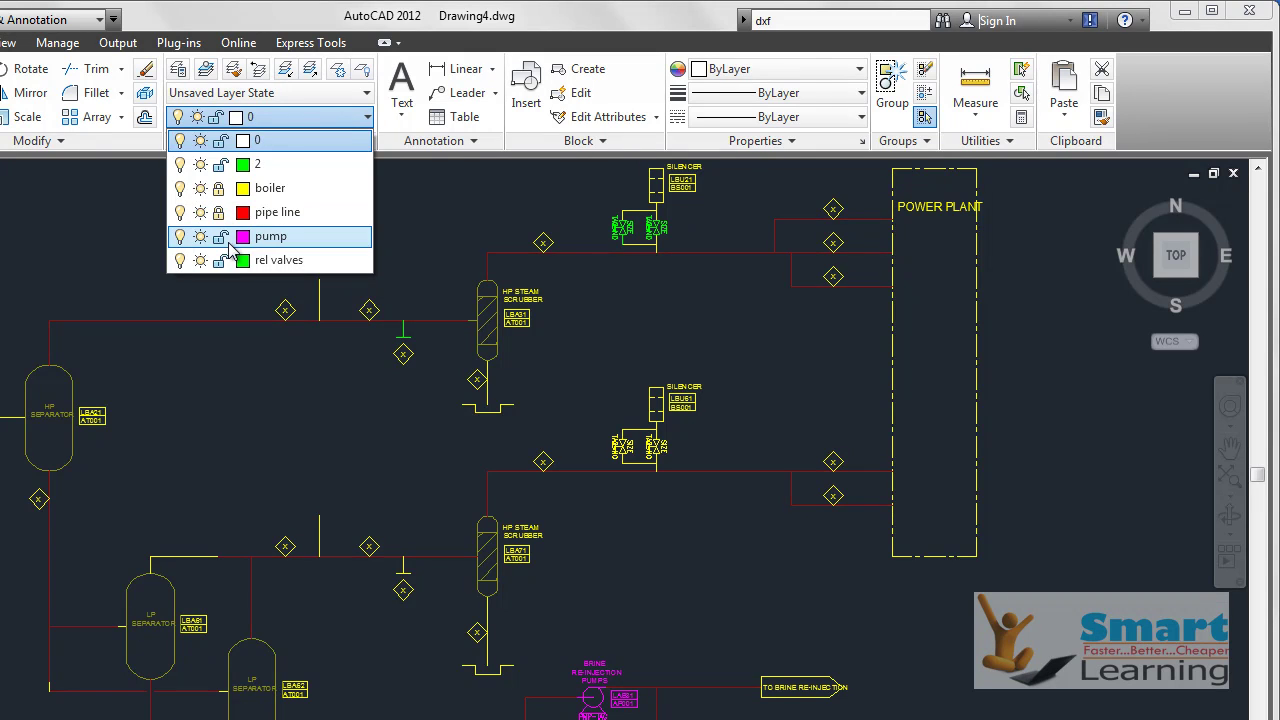
left_click(219, 236)
left_click(219, 260)
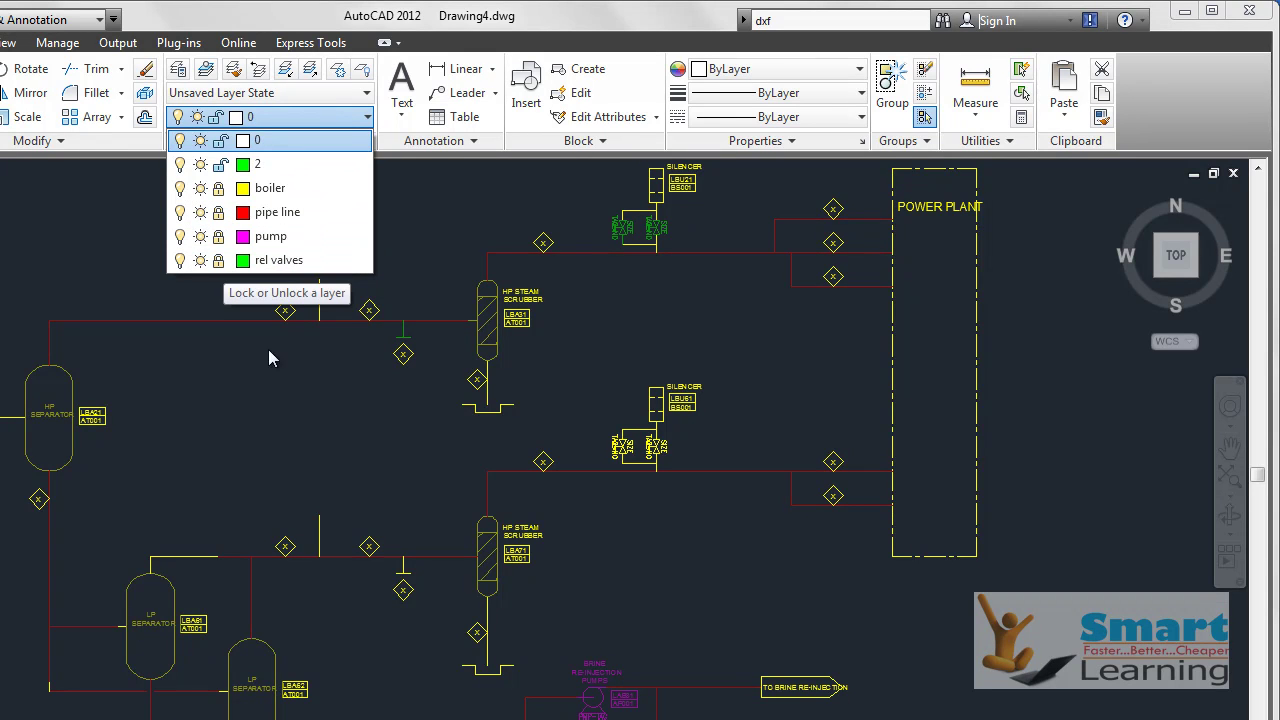
left_click(320, 414)
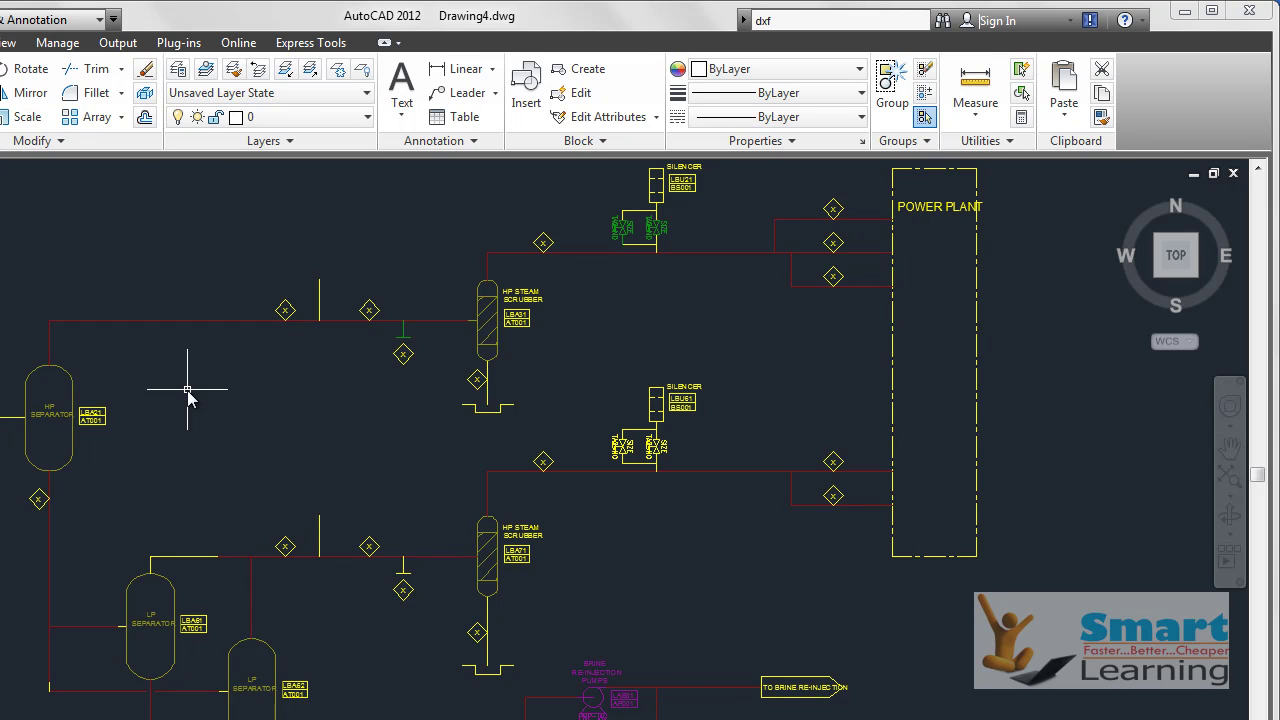
type("m")
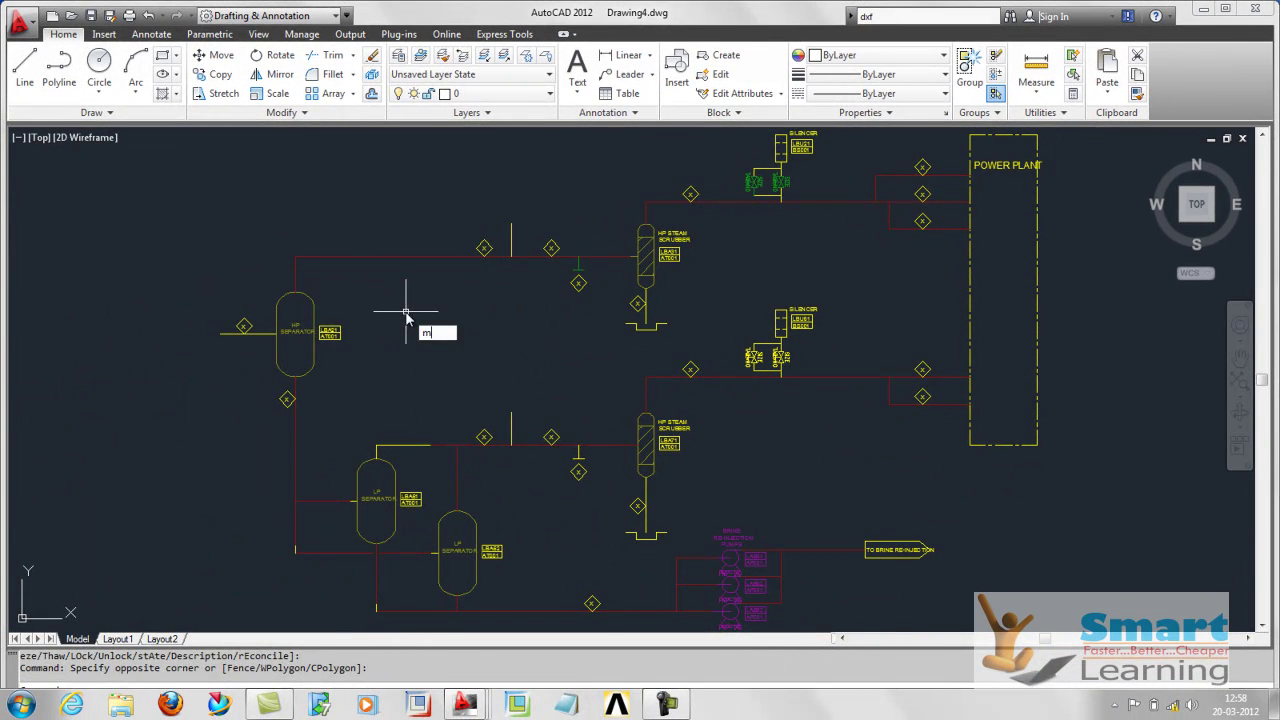
key("Return")
left_click(340, 292)
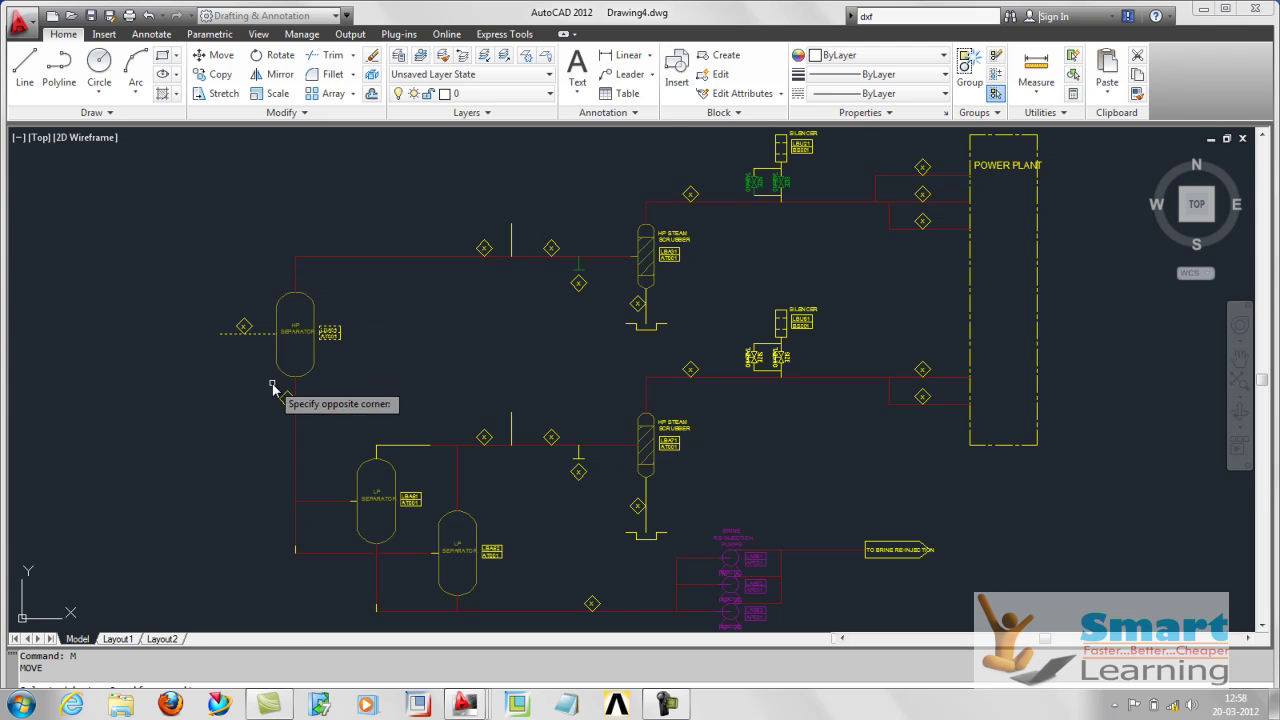
left_click(272, 387)
key("Return")
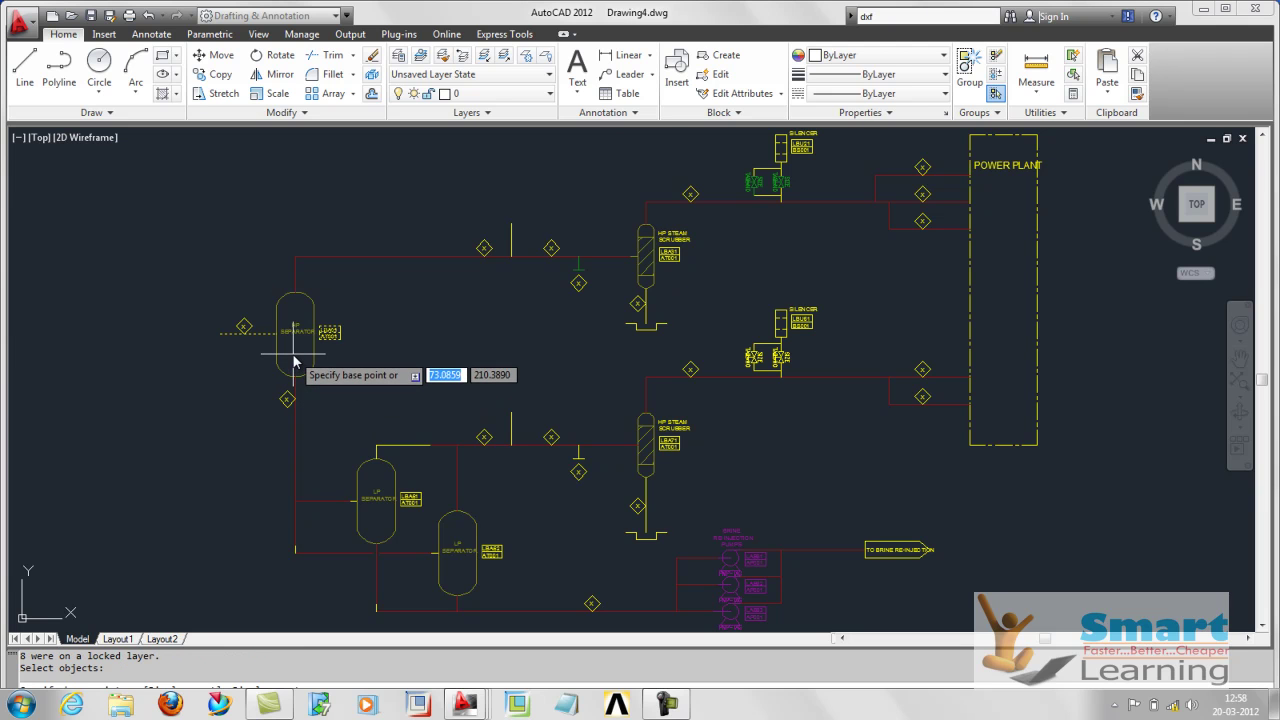
left_click(296, 355)
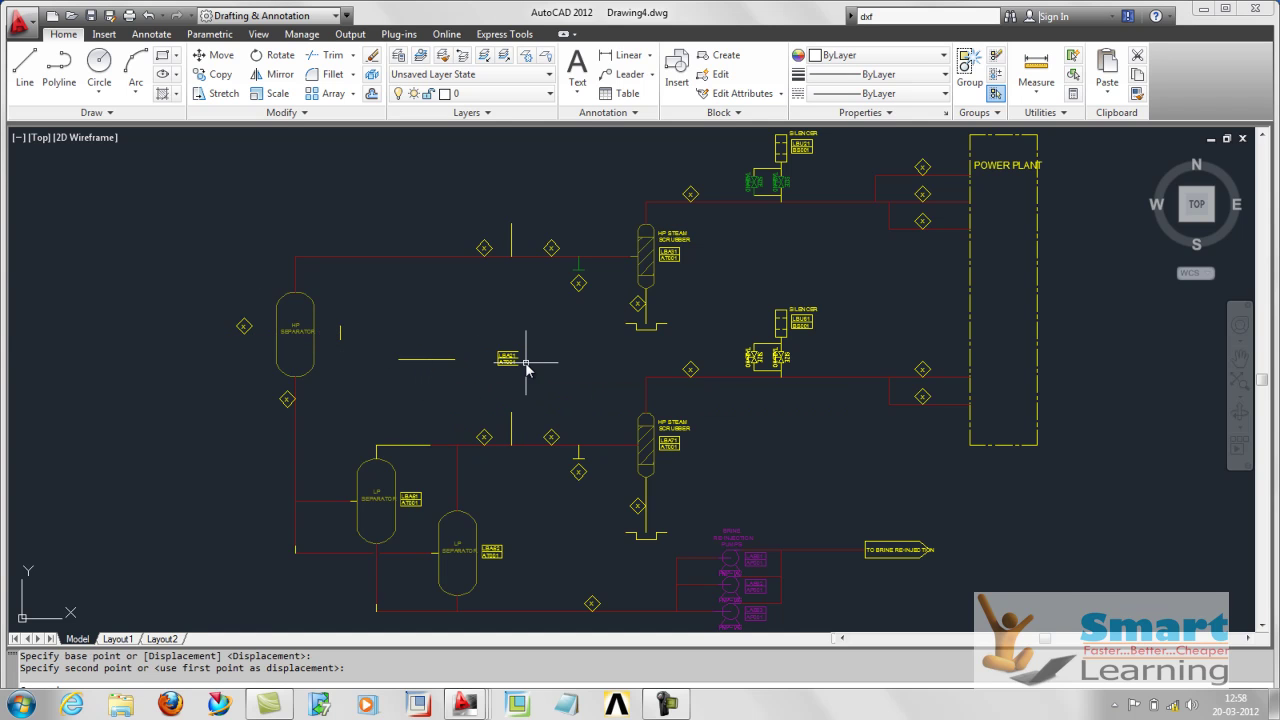
key("Escape")
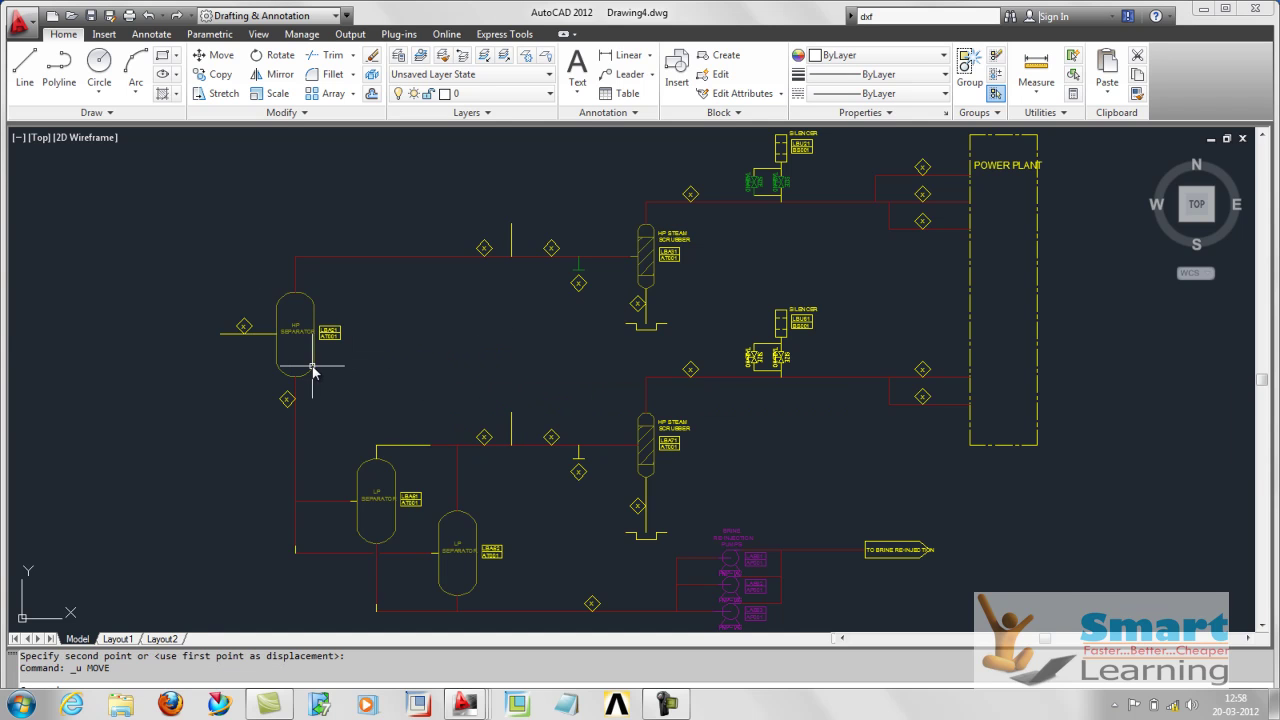
key("ctrl+z")
type("m")
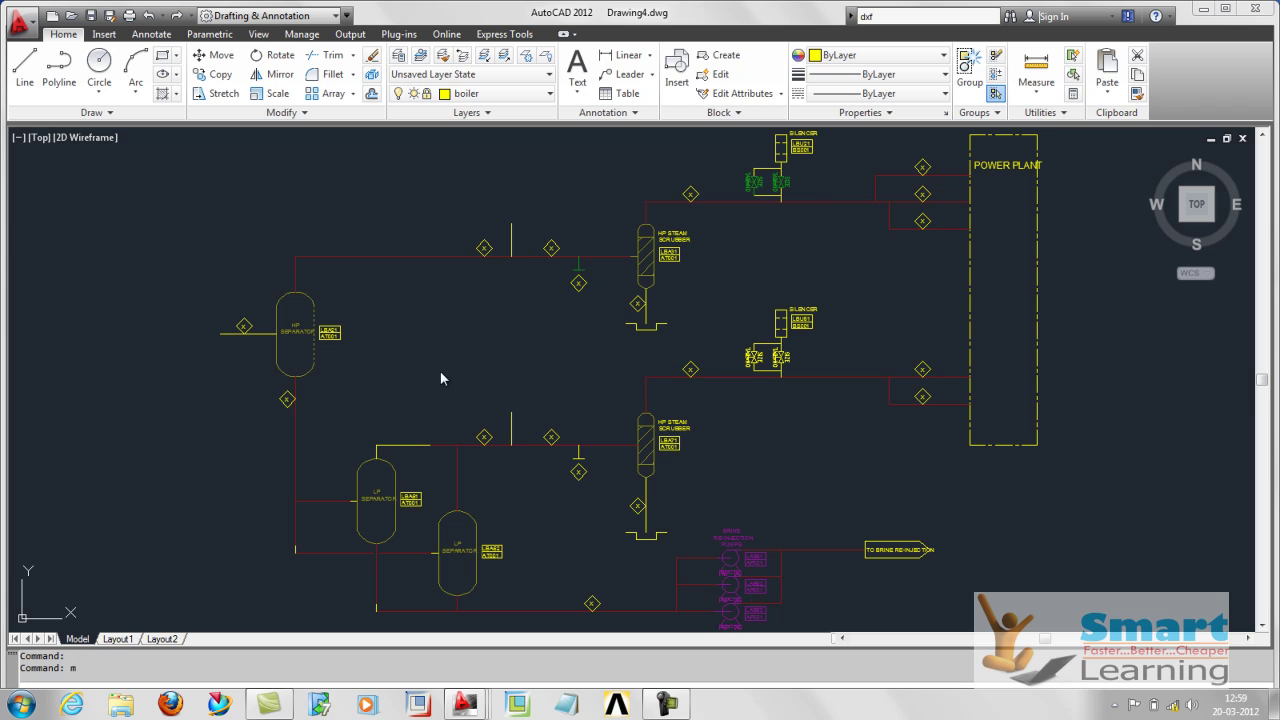
key("Return")
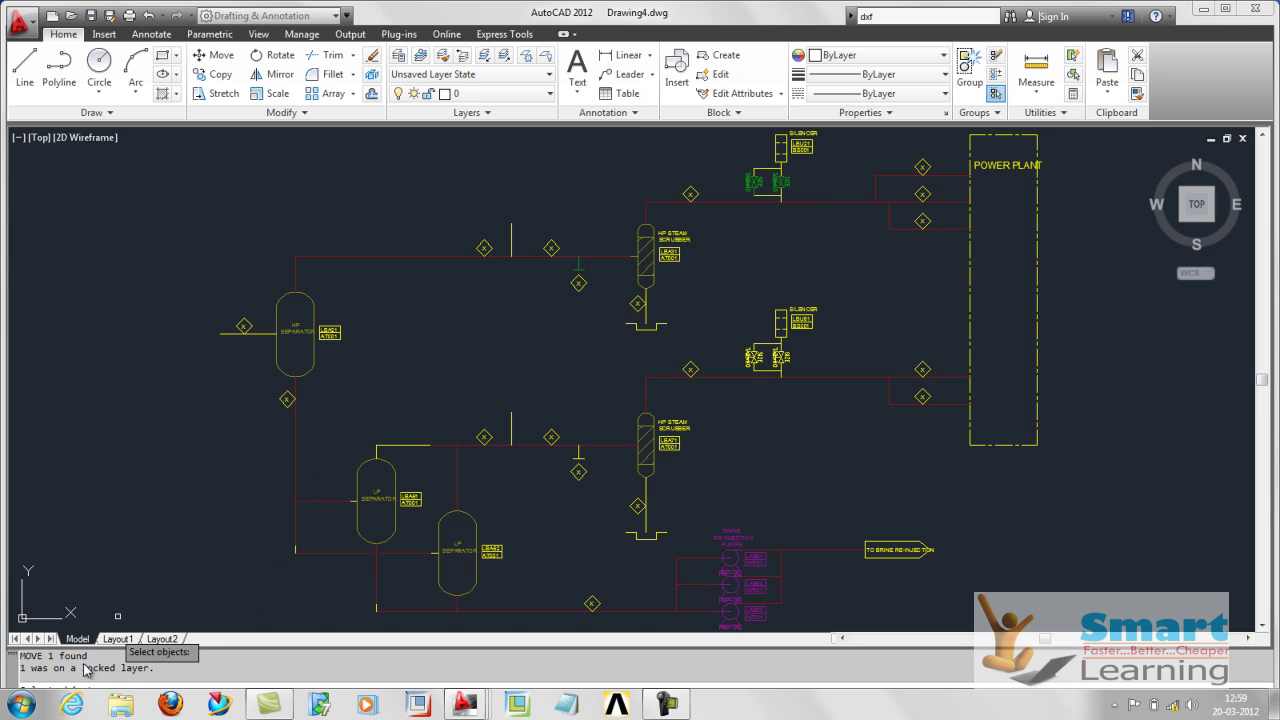
left_click_drag(44, 672, 147, 672)
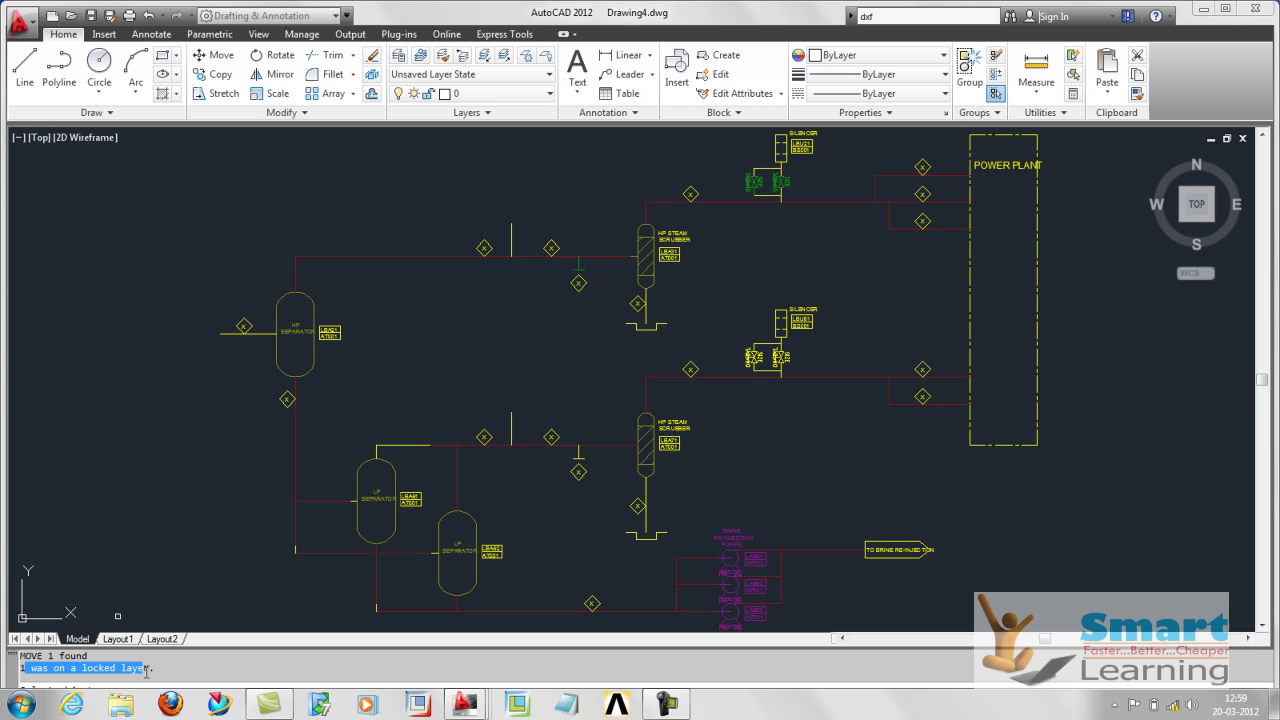
key("Escape")
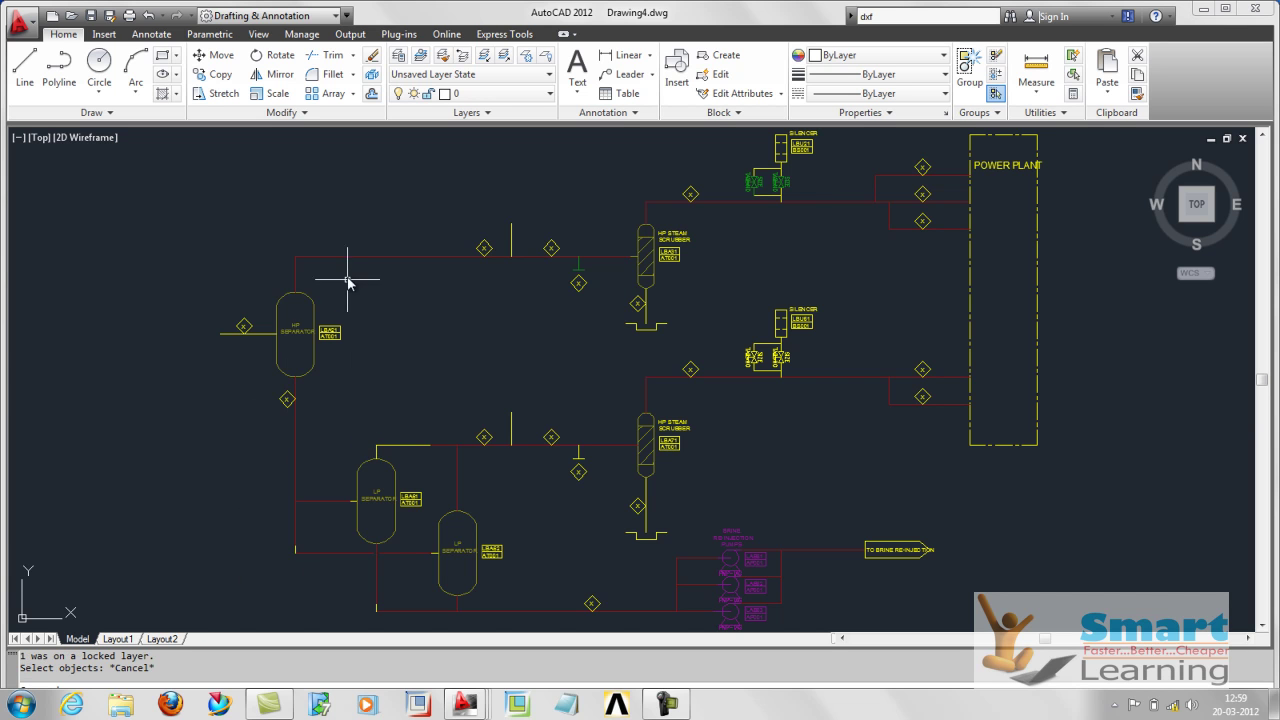
scroll(535, 298, "down", 2)
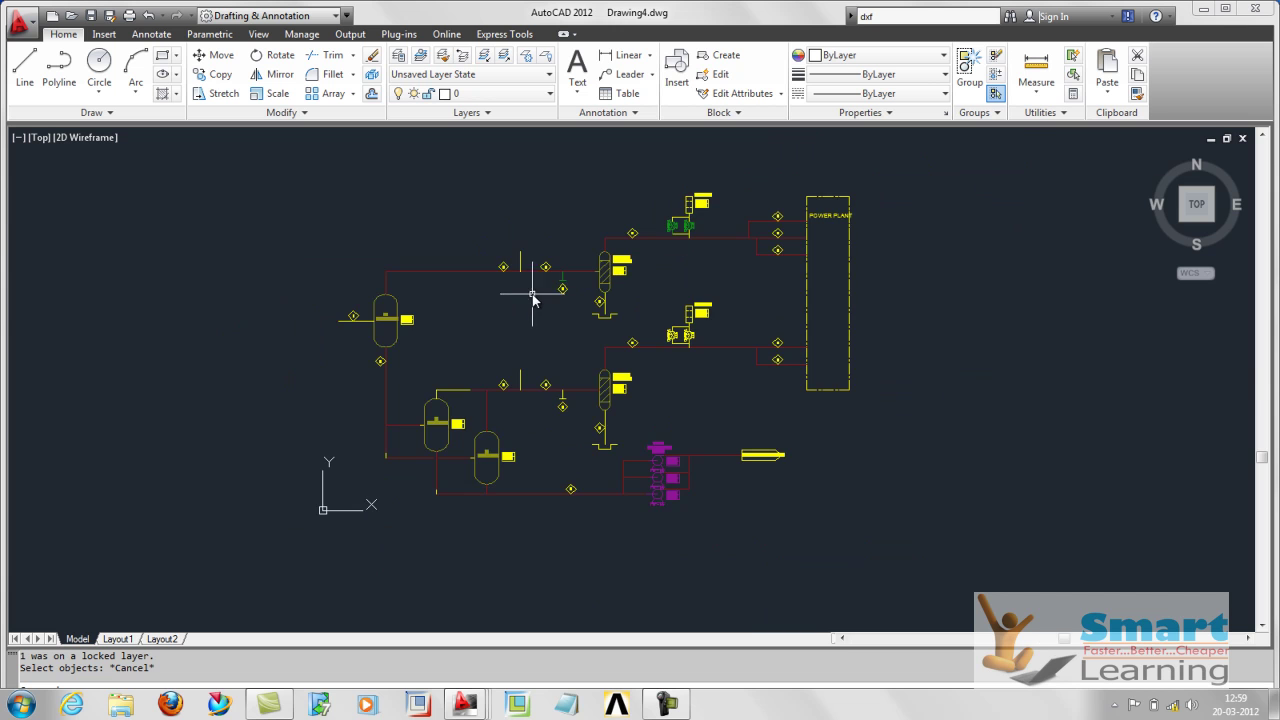
middle_click(520, 293)
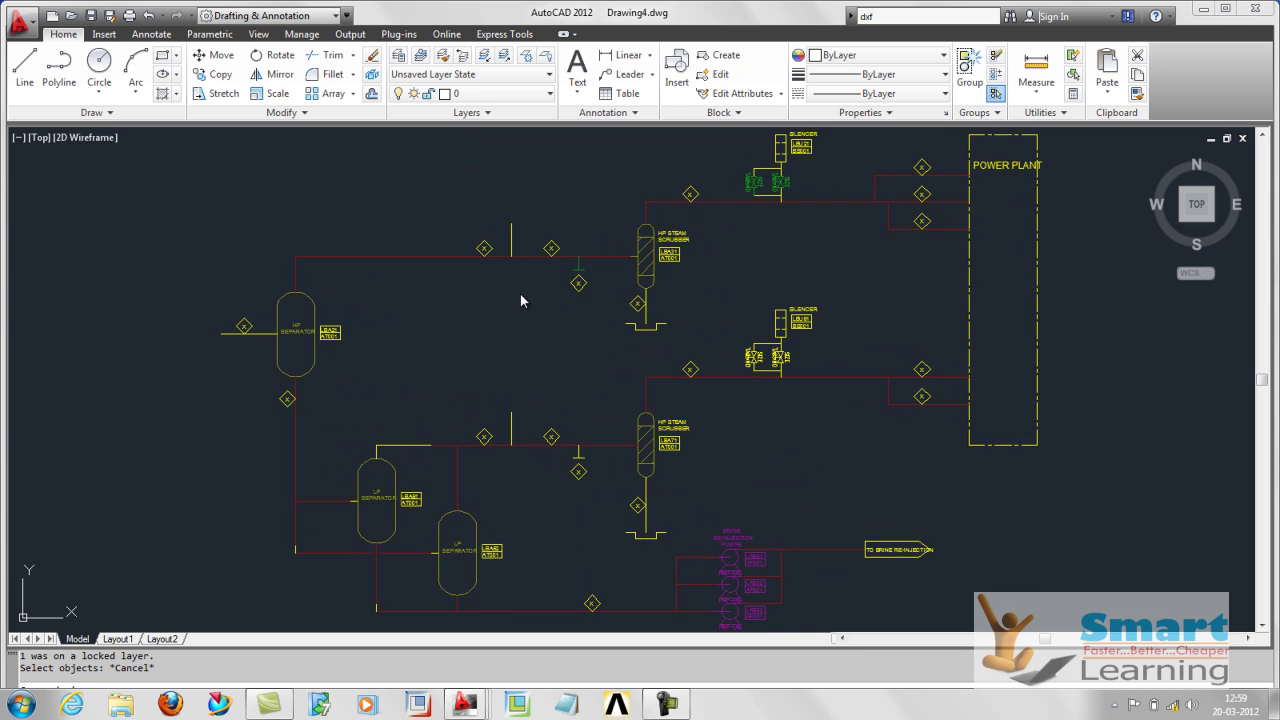